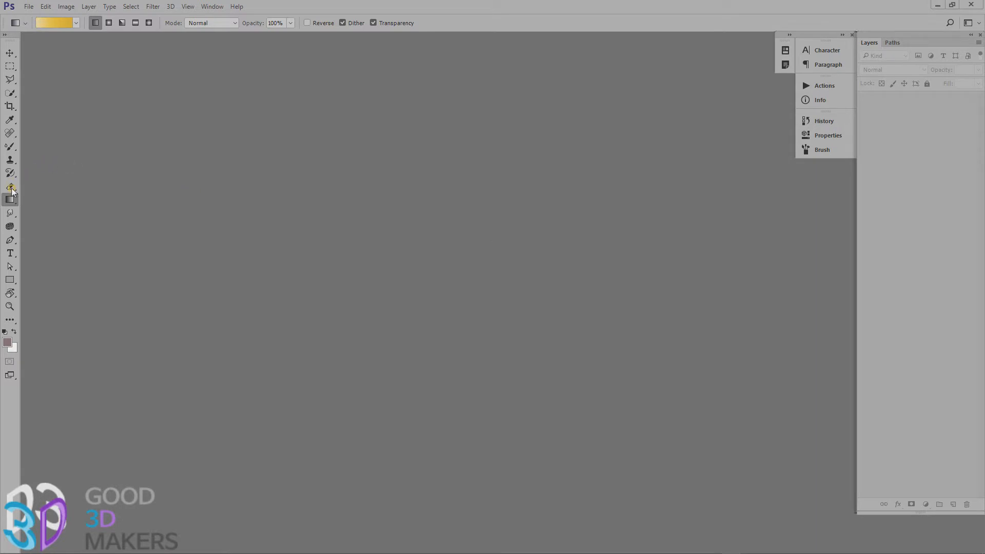
# Open slide_image_2.jpg with the Gradient Tool active and move its floating window toward the middle of the workspace.
pyautogui.click(12, 202)
pyautogui.click(12, 201)
pyautogui.moveTo(631, 298); pyautogui.dragTo(478, 324)
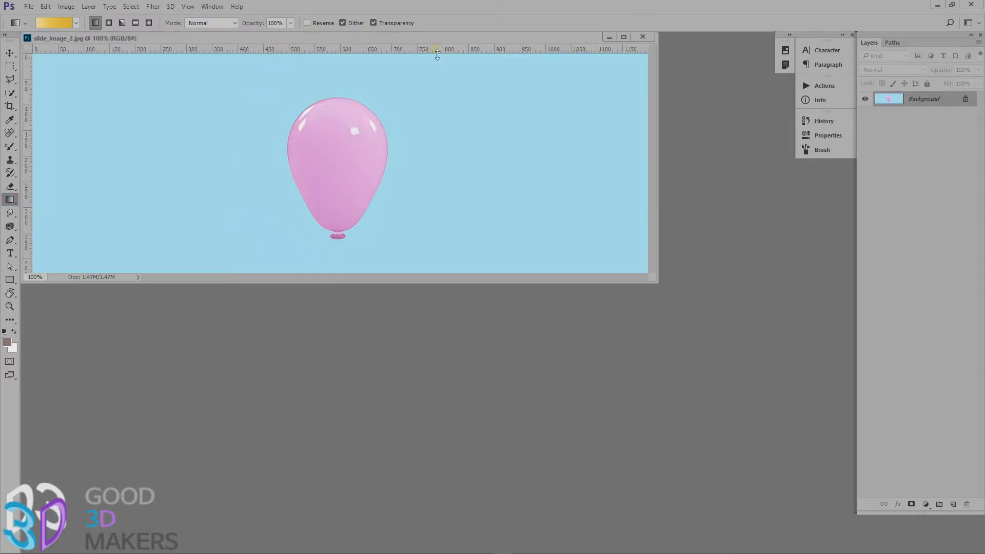
pyautogui.moveTo(420, 40); pyautogui.dragTo(458, 131)
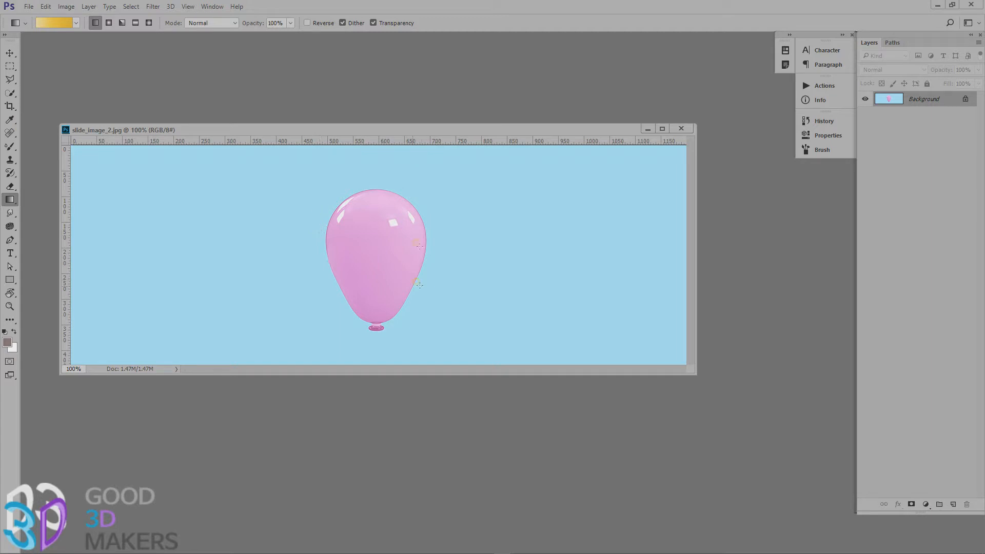
# Select the whole pink balloon, including its small knot, with the Quick Selection Tool.
pyautogui.click(9, 93)
pyautogui.moveTo(359, 220); pyautogui.dragTo(361, 242)
pyautogui.moveTo(393, 280); pyautogui.dragTo(377, 285)
pyautogui.moveTo(381, 323); pyautogui.dragTo(378, 323)
pyautogui.scroll(3, 378, 349)
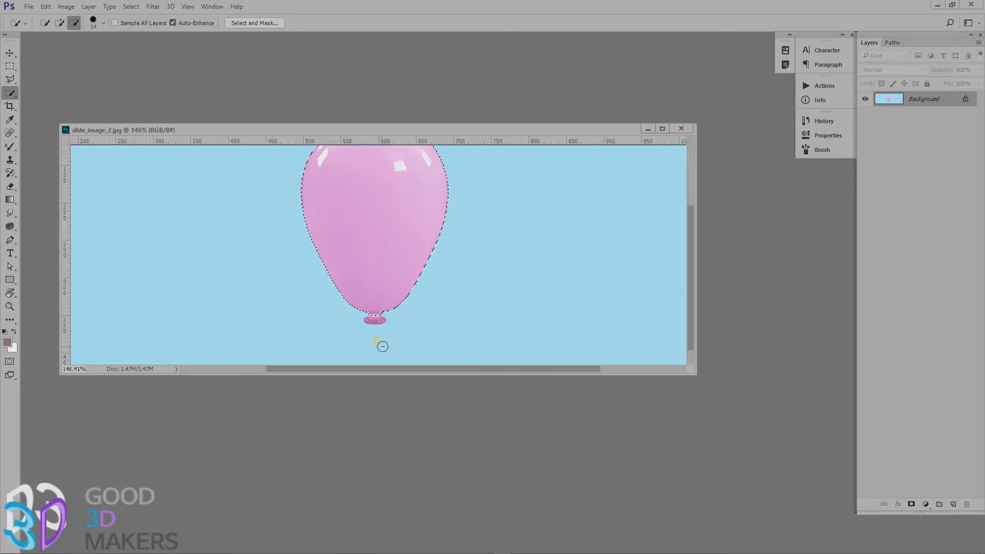
pyautogui.scroll(2, 392, 329)
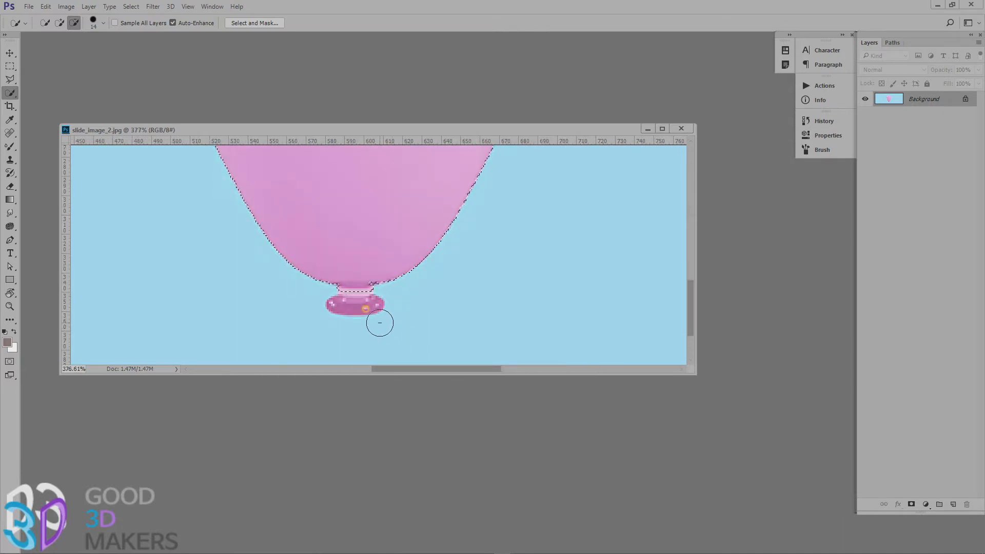
pyautogui.scroll(1, 380, 322)
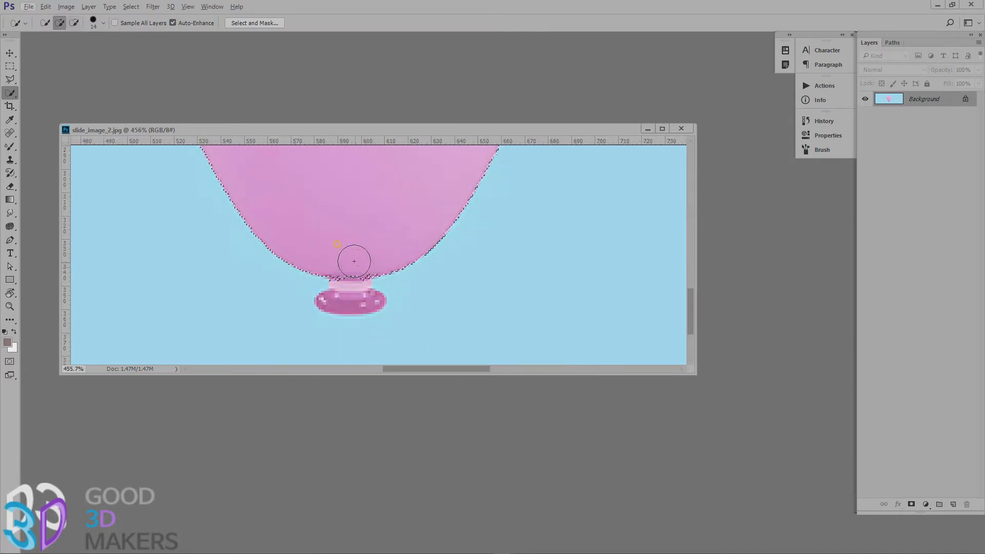
pyautogui.moveTo(346, 244)
pyautogui.mouseDown()
pyautogui.moveTo(345, 275)
pyautogui.moveTo(334, 281)
pyautogui.moveTo(342, 296)
pyautogui.mouseUp()
pyautogui.scroll(-6, 485, 224)
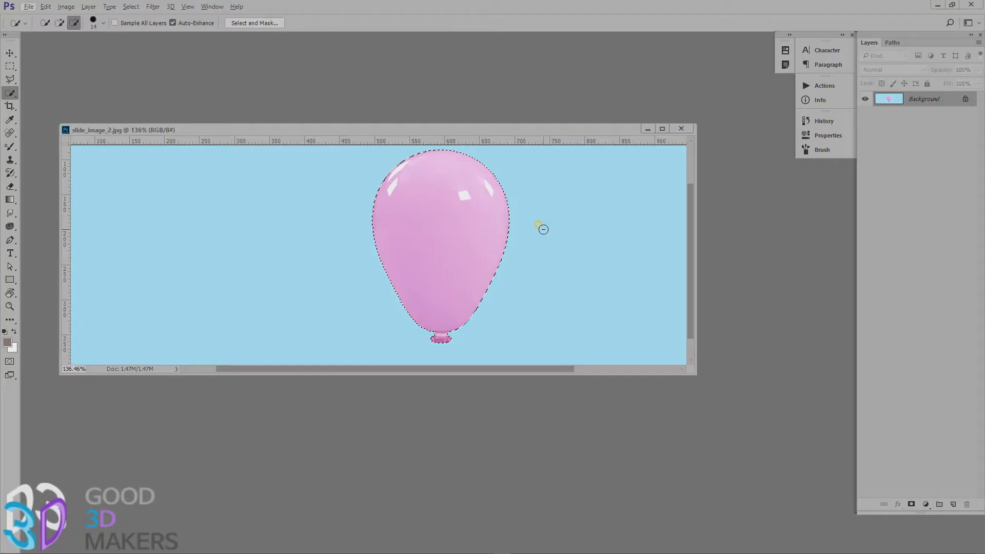
# Copy the selected balloon to its own layer, enlarge the document window, and check the cut-out by hiding and showing the Background layer.
pyautogui.hotkey('ctrl', 'j')
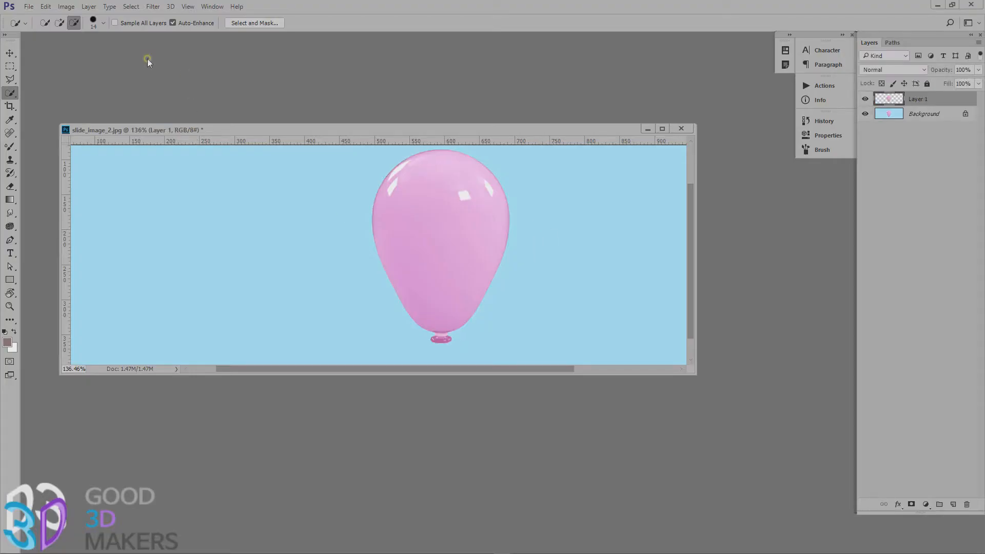
pyautogui.click(12, 54)
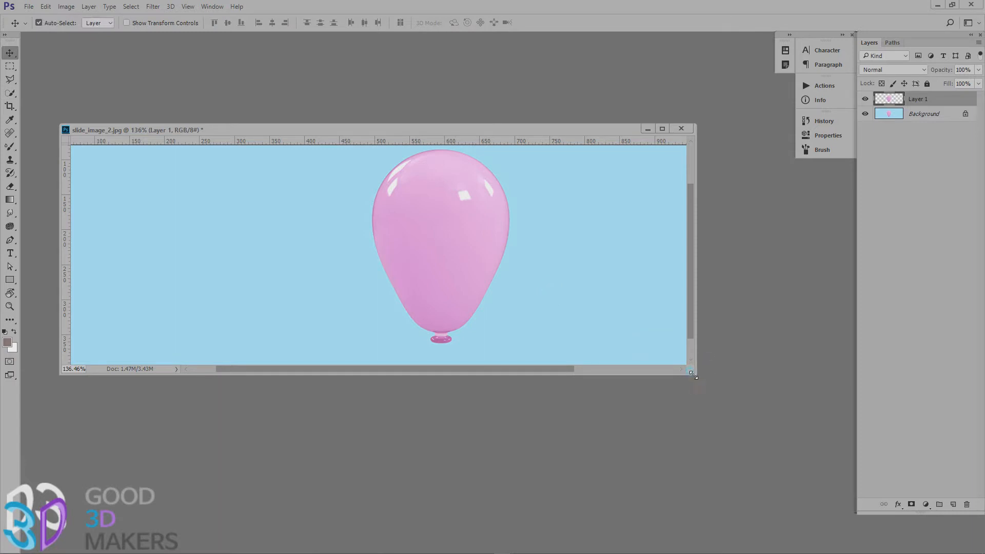
pyautogui.moveTo(693, 376); pyautogui.dragTo(793, 471)
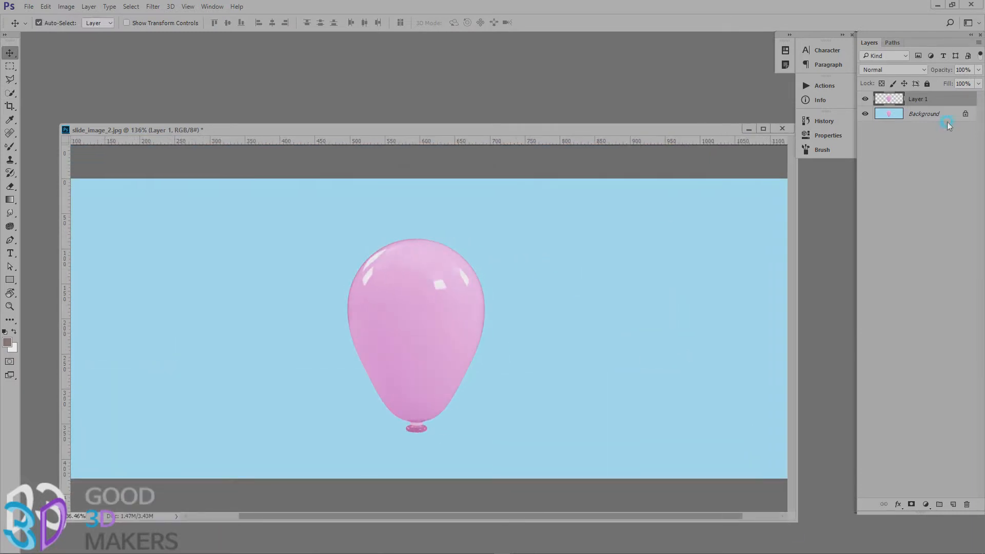
pyautogui.click(865, 115)
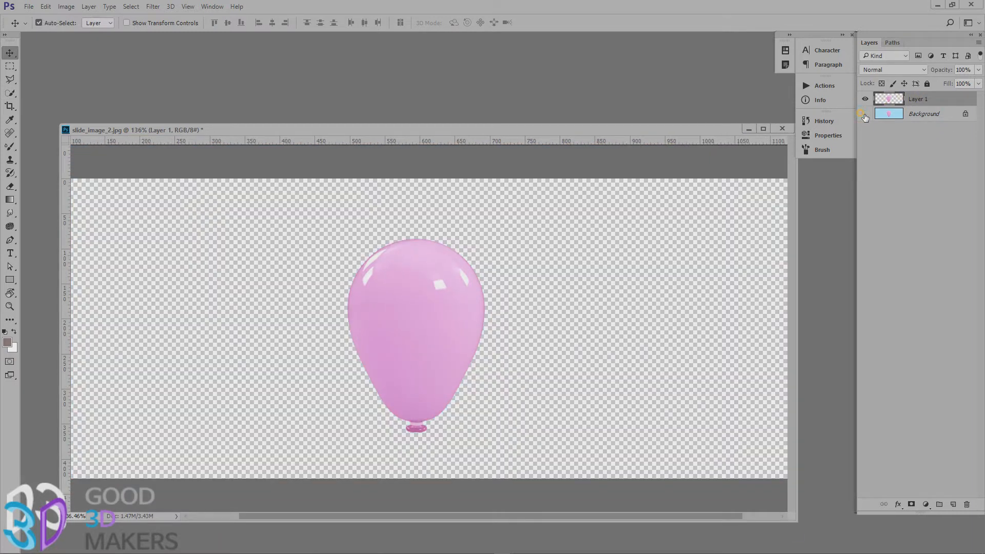
pyautogui.click(865, 115)
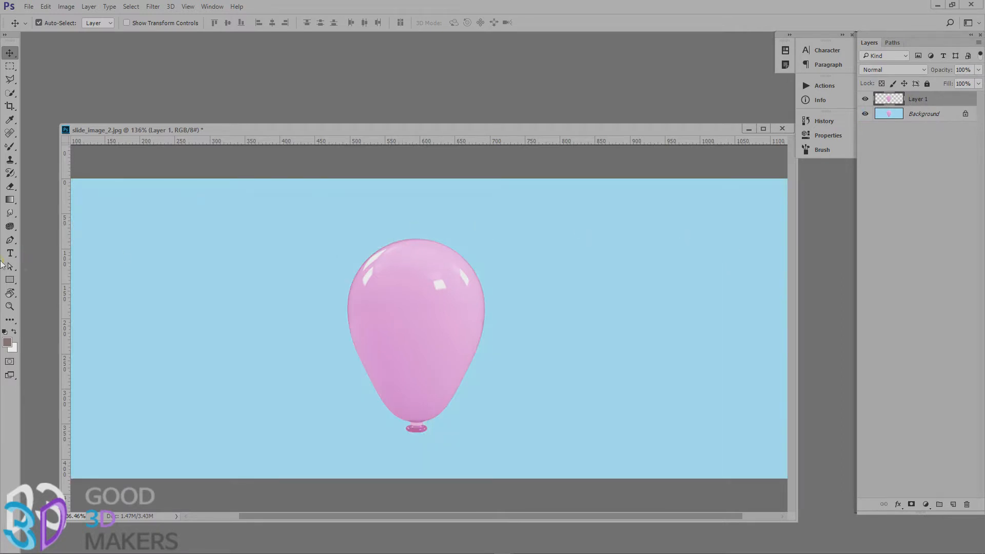
# Choose the pink-to-orange gradient preset and fill the Background layer with it from top to bottom at 100% zoom.
pyautogui.click(10, 308)
pyautogui.doubleClick(10, 310)
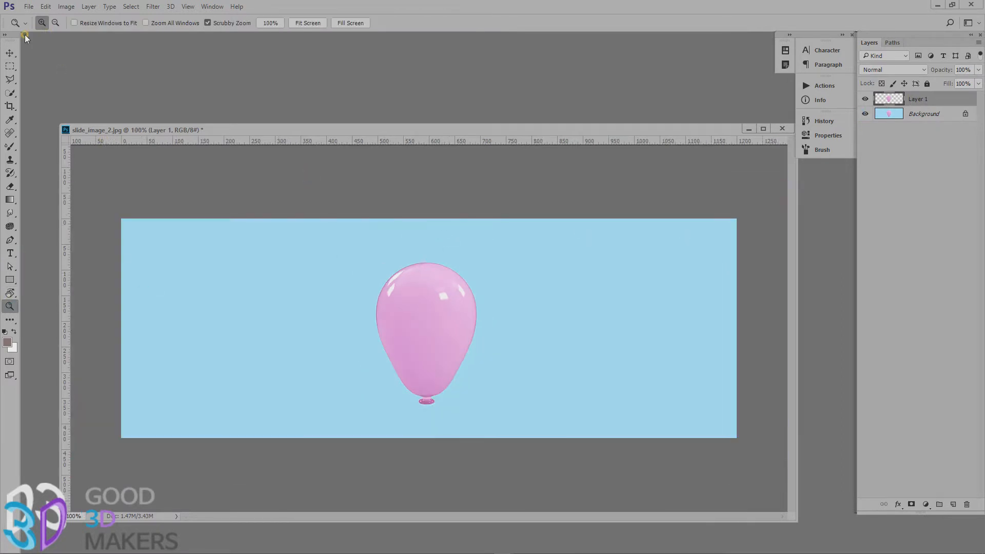
pyautogui.click(10, 199)
pyautogui.click(44, 200)
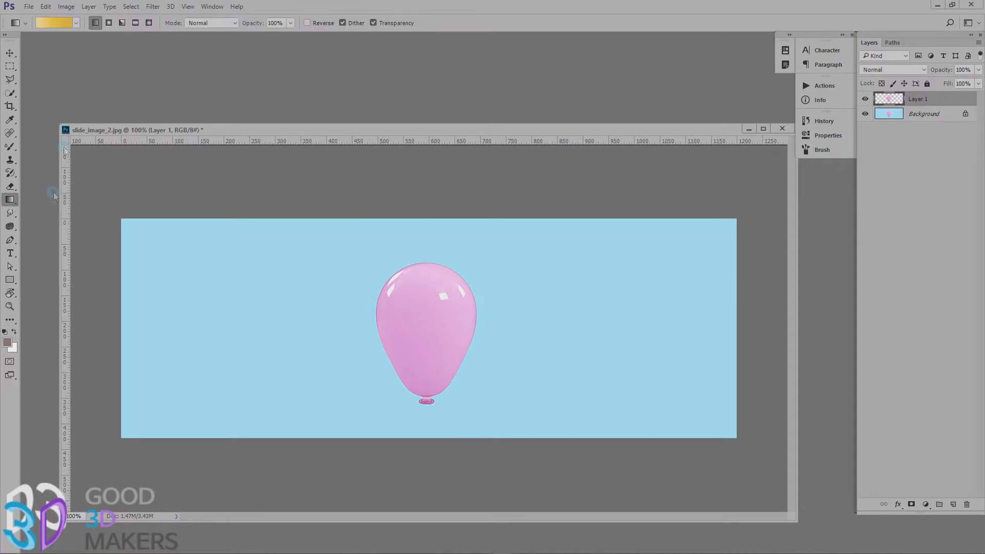
pyautogui.click(69, 26)
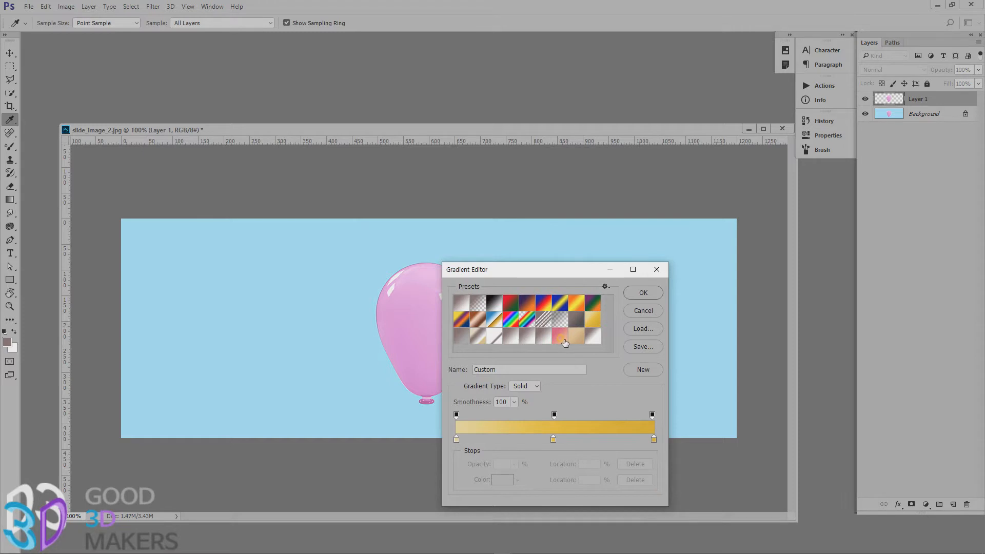
pyautogui.click(564, 343)
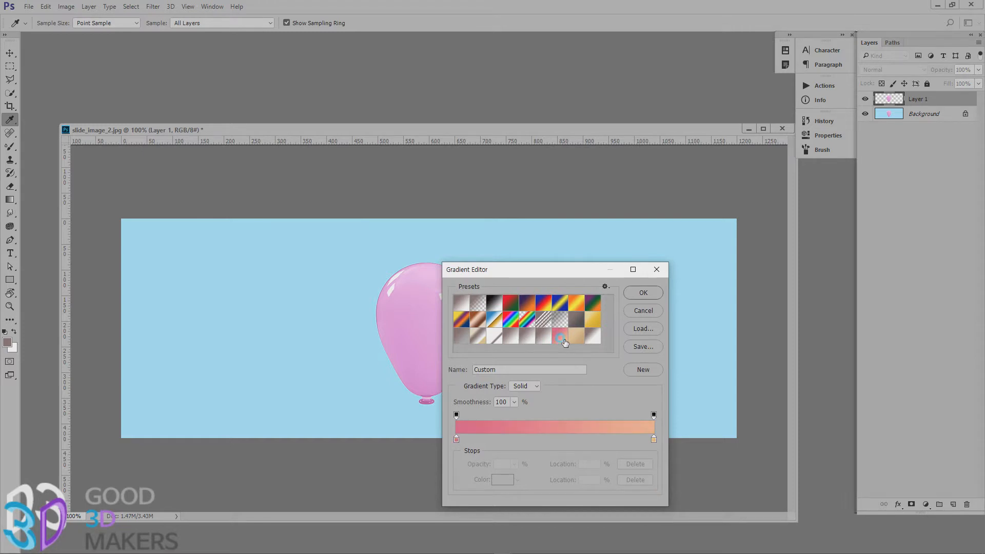
pyautogui.click(642, 293)
pyautogui.click(947, 114)
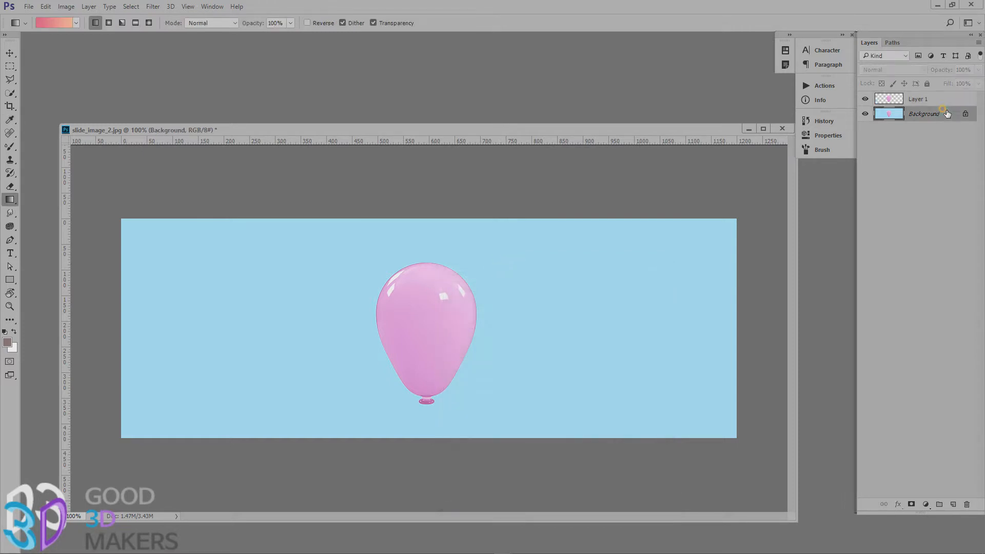
pyautogui.moveTo(525, 226); pyautogui.dragTo(553, 421)
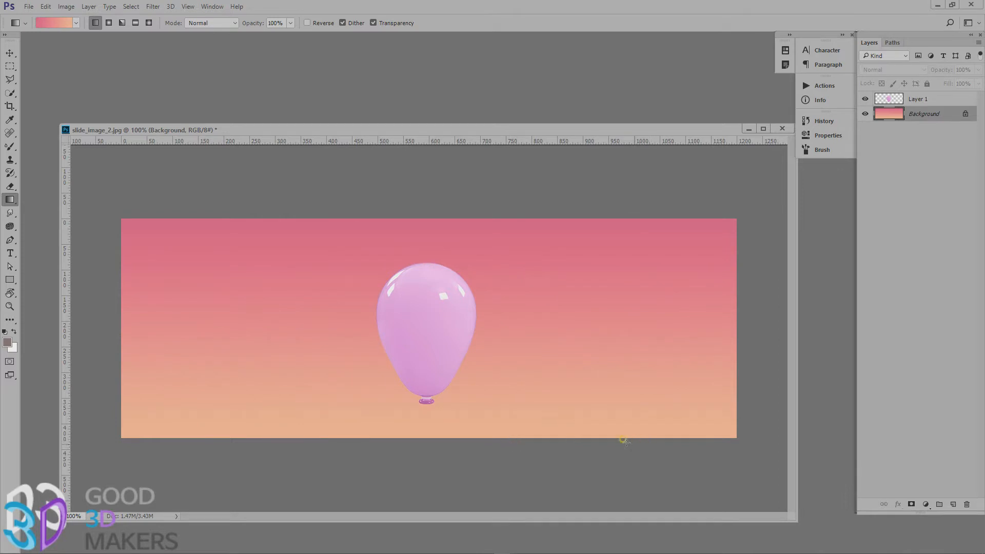
# Recolour the balloon on Layer 1 from pink to light blue with Hue/Saturation.
pyautogui.click(919, 99)
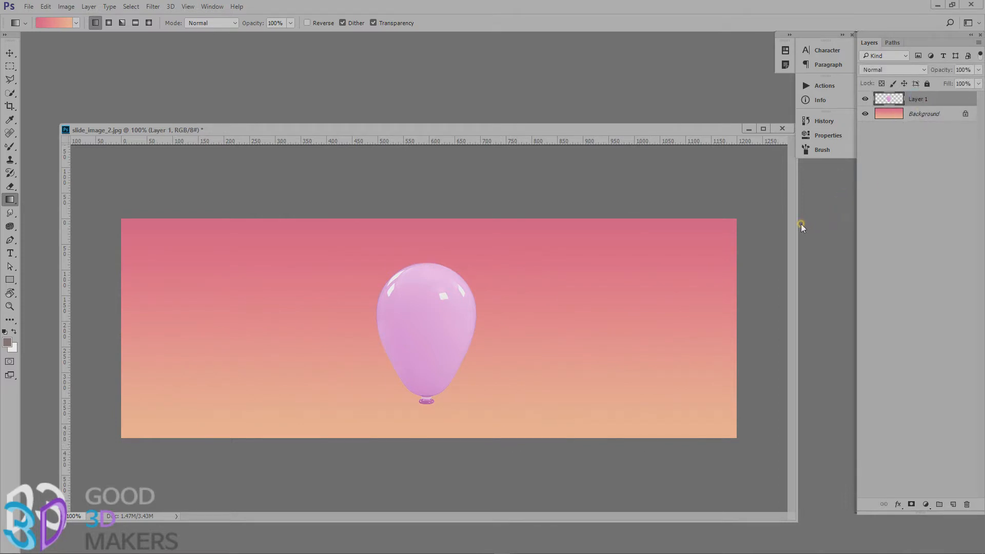
pyautogui.hotkey('ctrl', 'u')
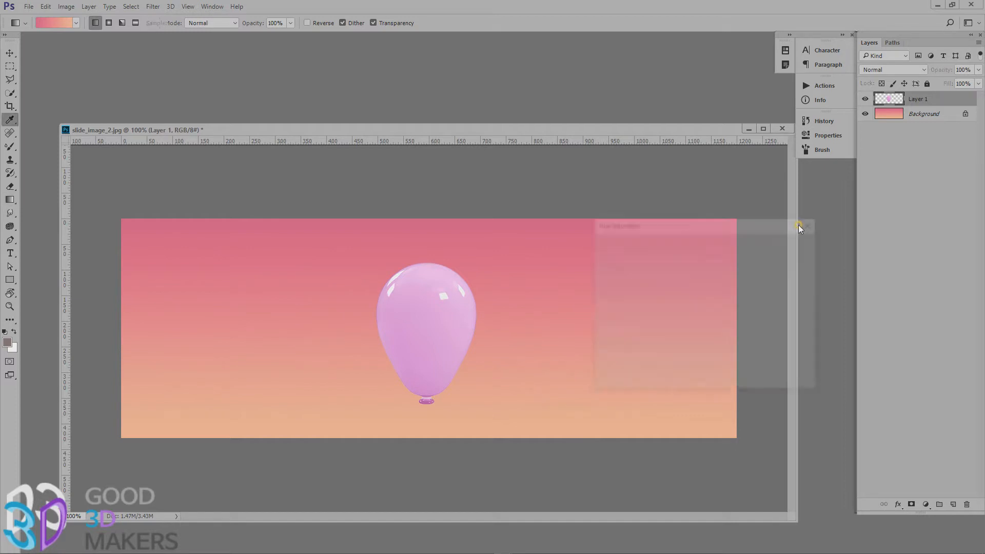
pyautogui.moveTo(687, 299); pyautogui.dragTo(645, 292)
pyautogui.click(796, 244)
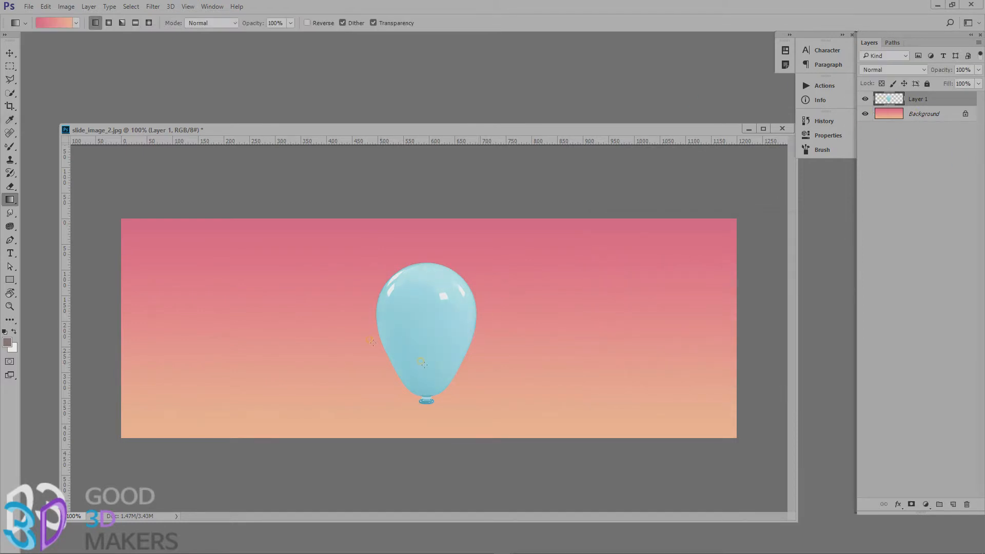
# Select the Background layer and redraw its pink-to-orange gradient horizontally from left to right.
pyautogui.click(14, 56)
pyautogui.press('z')
pyautogui.moveTo(444, 294)
pyautogui.mouseDown()
pyautogui.moveTo(510, 317)
pyautogui.moveTo(442, 295)
pyautogui.mouseUp()
pyautogui.press('g')
pyautogui.click(936, 118)
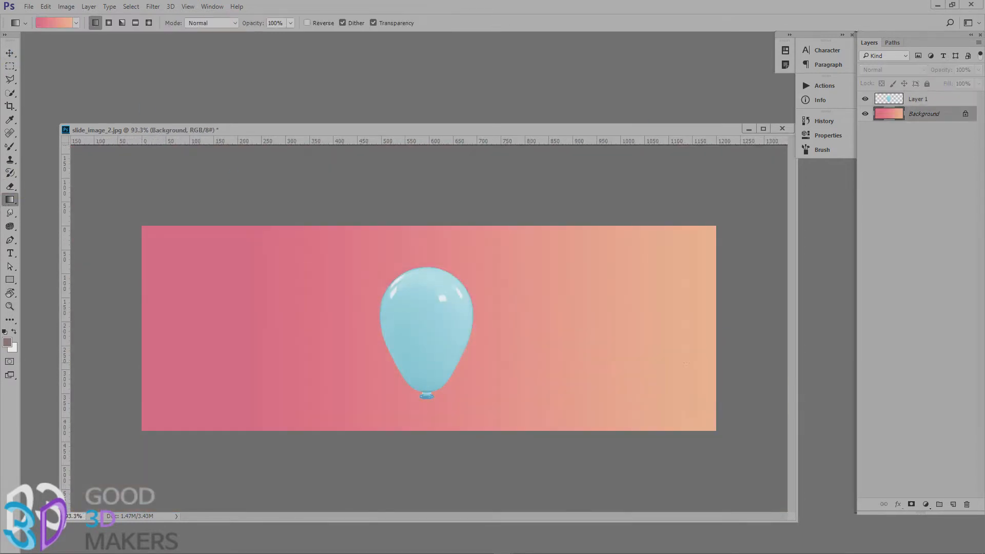
# Edit the gradient: move the orange stop to the middle and the end opacity stop to 53%, and add a colour stop at 96%.
pyautogui.click(56, 23)
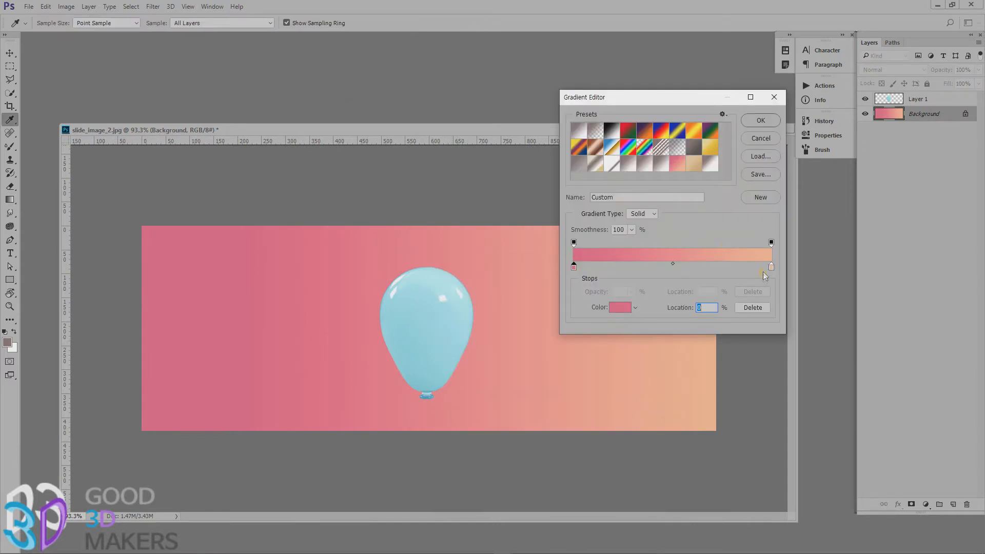
pyautogui.moveTo(771, 268); pyautogui.dragTo(677, 266)
pyautogui.moveTo(771, 241); pyautogui.dragTo(679, 241)
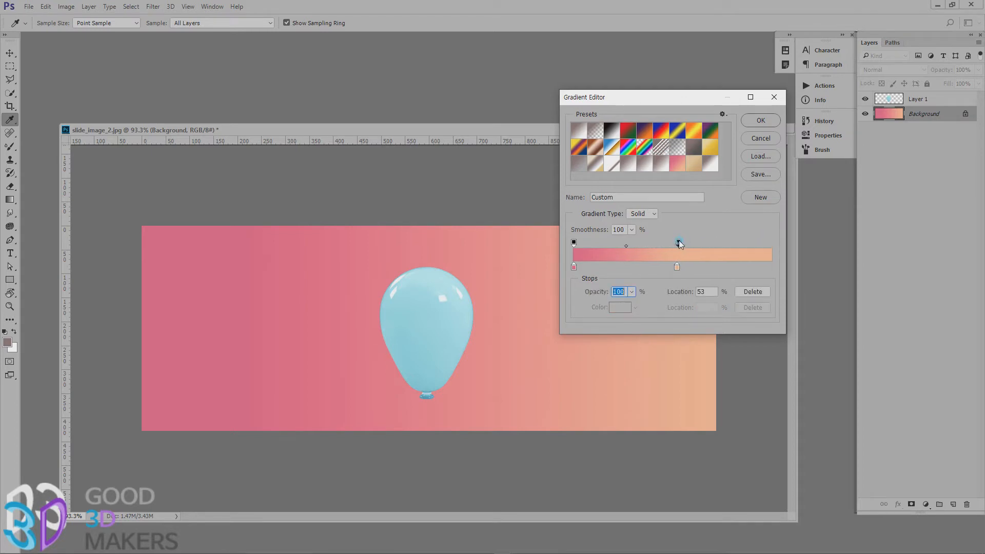
pyautogui.click(769, 268)
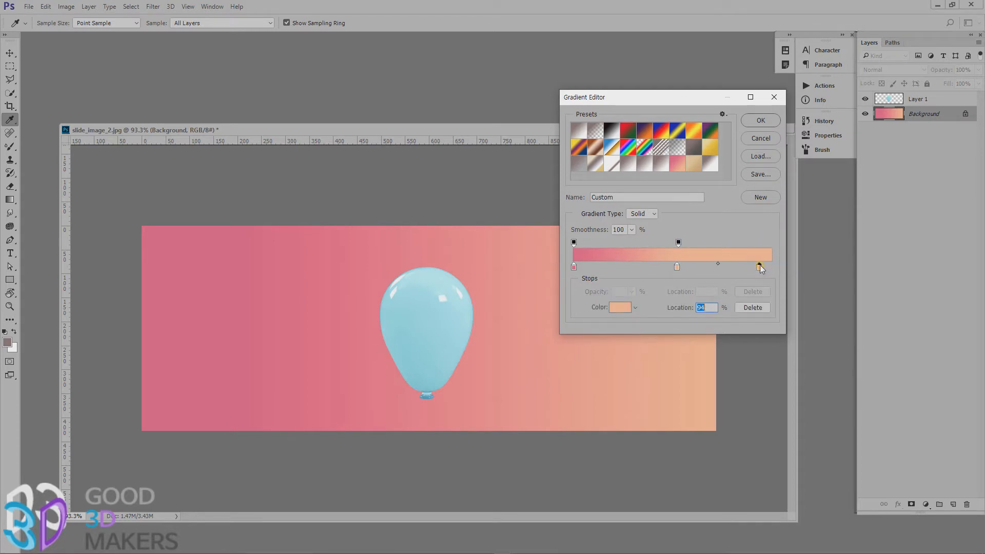
pyautogui.moveTo(771, 270); pyautogui.dragTo(763, 270)
# Set the new end stop's colour to light green cdf797 and accept the edited gradient.
pyautogui.click(620, 309)
pyautogui.moveTo(702, 352); pyautogui.dragTo(702, 297)
pyautogui.click(610, 236)
pyautogui.moveTo(735, 203); pyautogui.dragTo(835, 291)
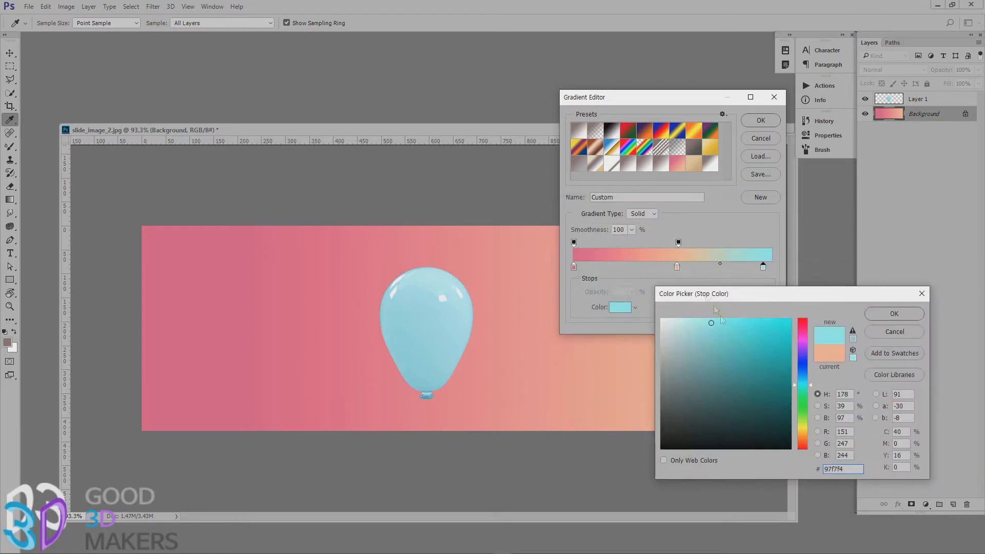
pyautogui.click(802, 346)
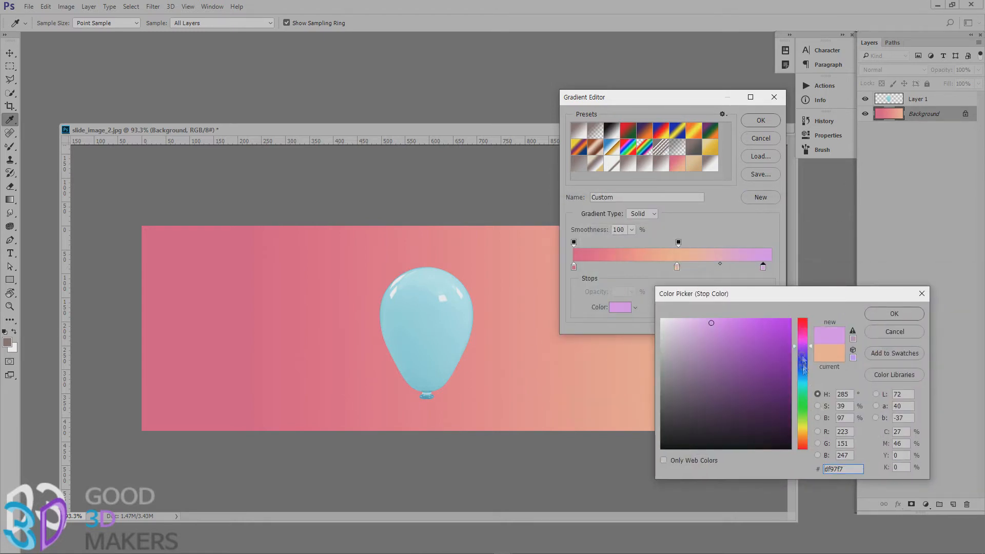
pyautogui.click(802, 419)
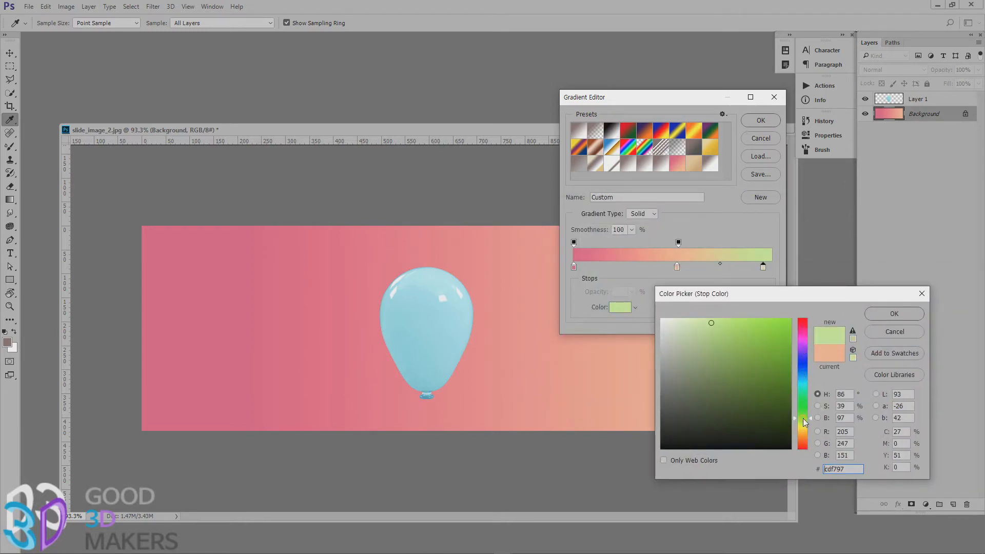
pyautogui.click(903, 315)
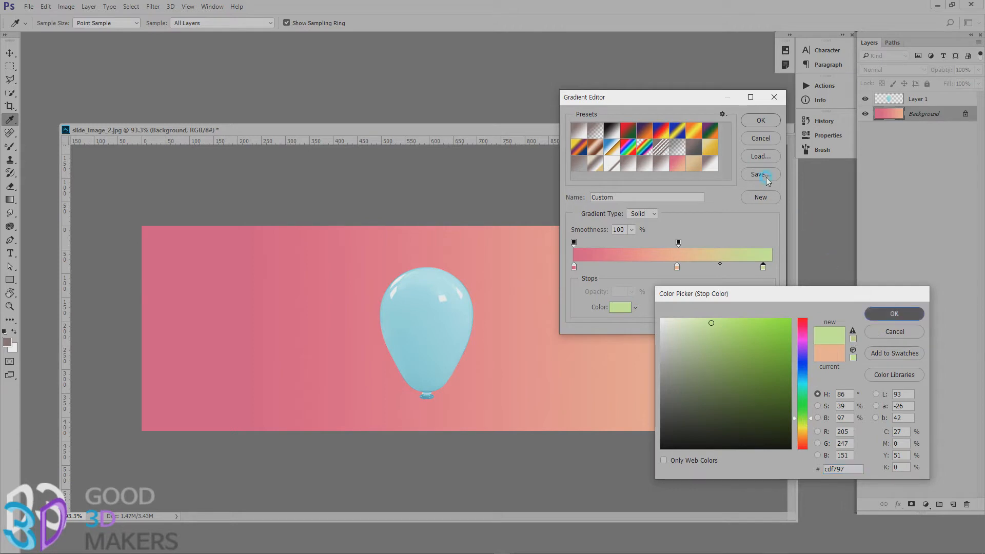
pyautogui.click(762, 121)
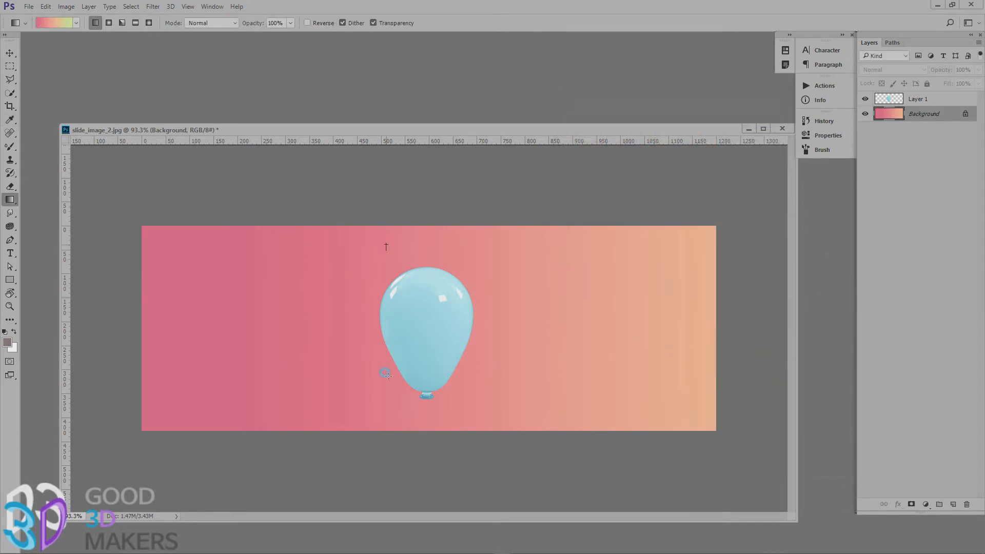
# Try the three-colour gradient across the Background layer in several directions, finishing with a vertical fill from pink above to green below.
pyautogui.moveTo(384, 243); pyautogui.dragTo(386, 426)
pyautogui.moveTo(218, 338); pyautogui.dragTo(851, 359)
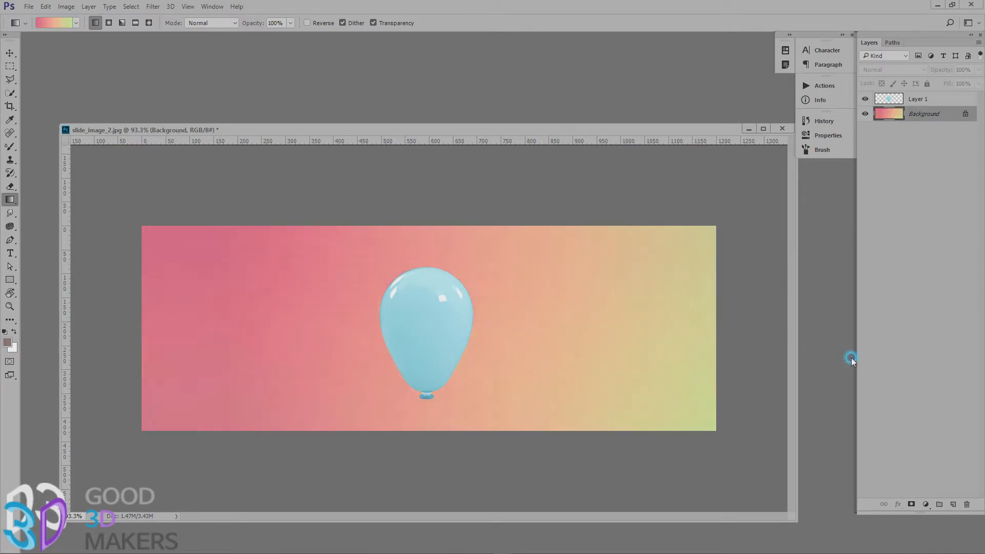
pyautogui.moveTo(362, 414); pyautogui.dragTo(725, 226)
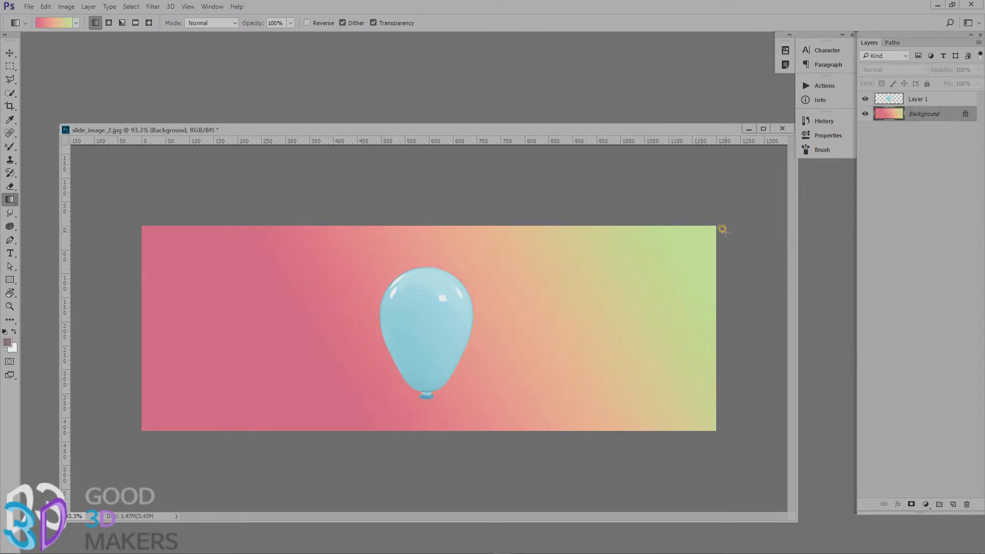
pyautogui.moveTo(645, 399); pyautogui.dragTo(292, 261)
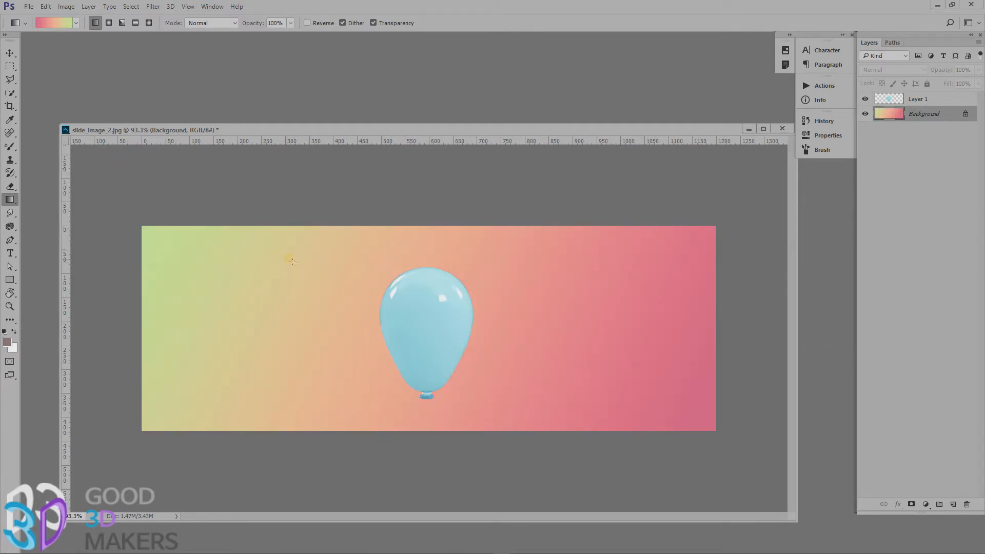
pyautogui.moveTo(391, 246); pyautogui.dragTo(398, 461)
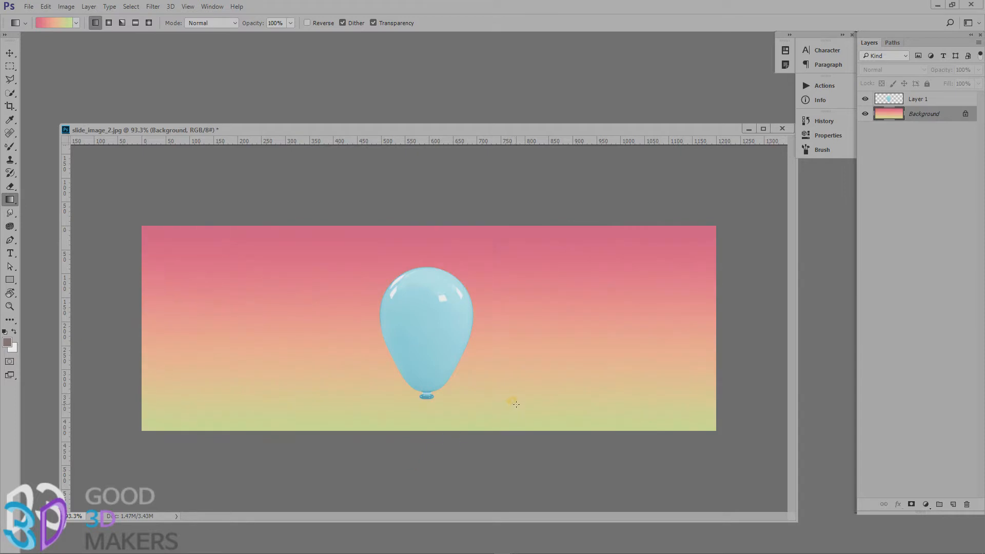
# Save the pink-orange-green gradient as a new preset in the Gradient Editor.
pyautogui.click(64, 20)
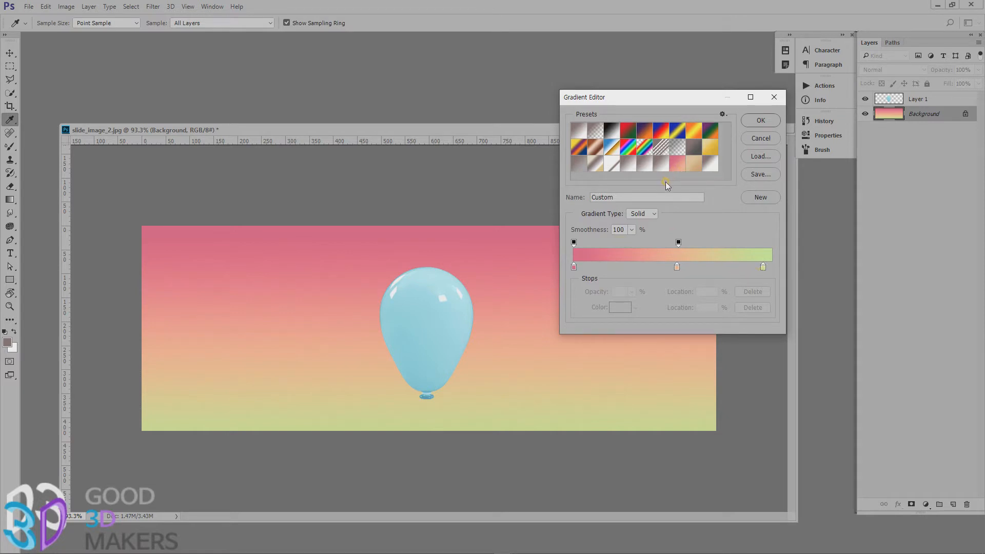
pyautogui.click(767, 198)
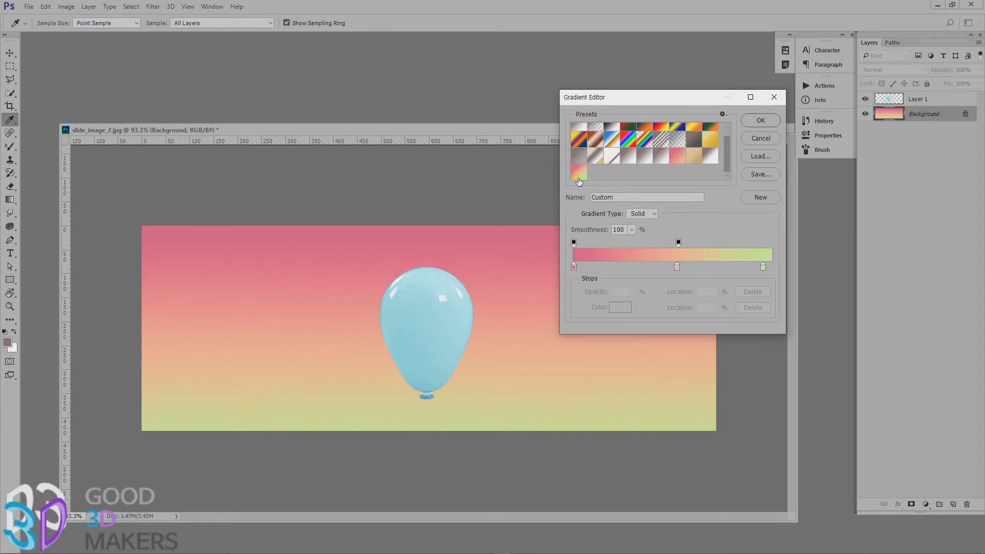
# Open the save dialog for exporting the gradient presets as a GRD file, and cancel it.
pyautogui.click(754, 174)
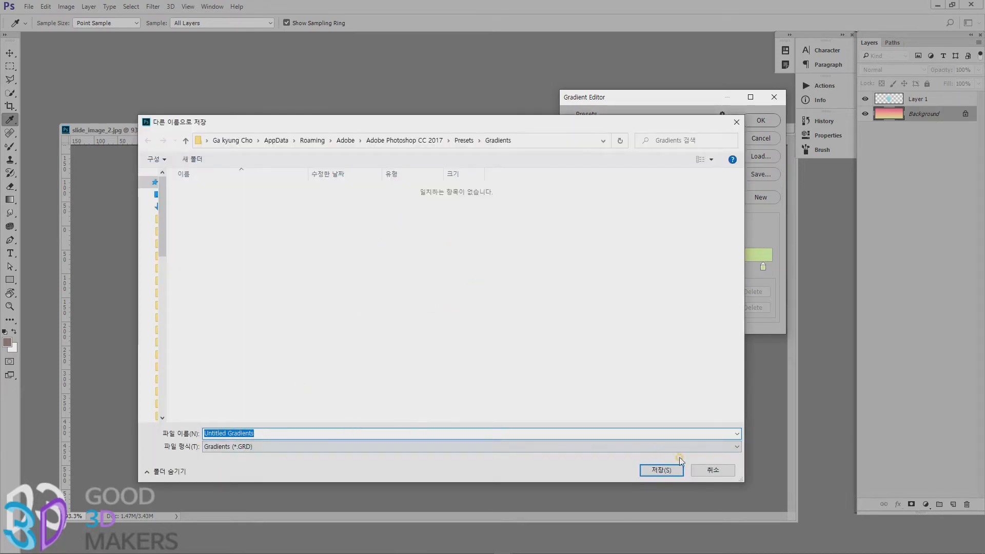
pyautogui.click(711, 471)
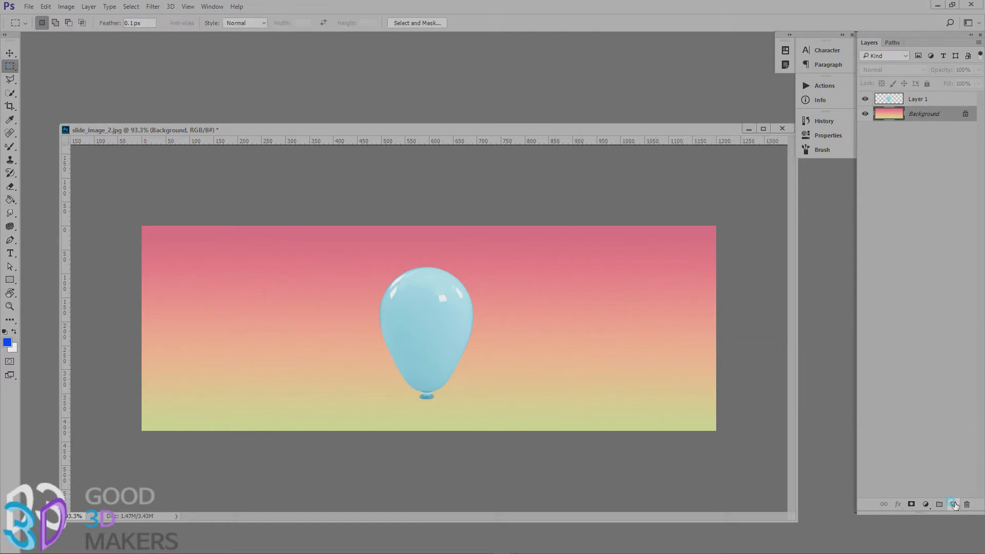
# Add a layer above the Background, fill a square selection beside the balloon with white, and deselect.
pyautogui.click(953, 504)
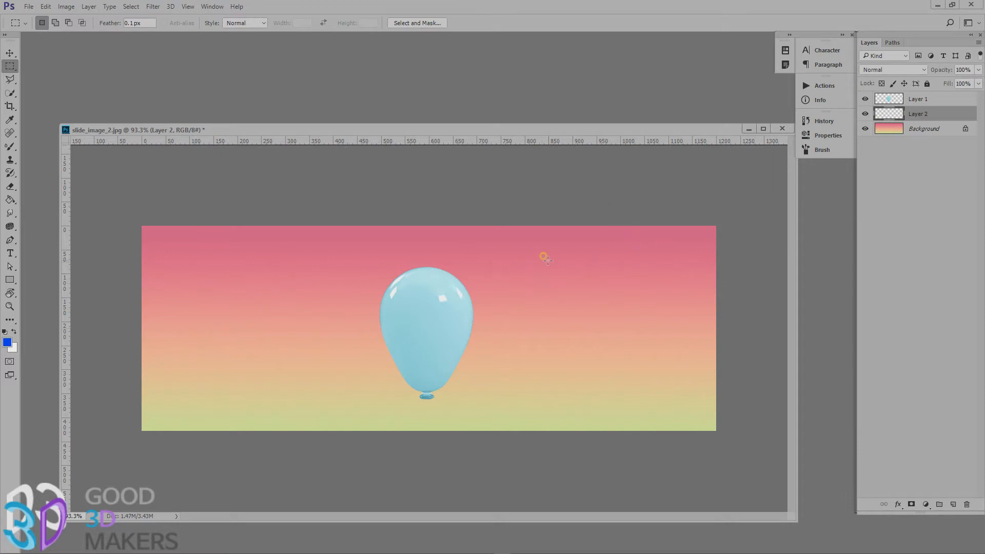
pyautogui.moveTo(548, 260); pyautogui.dragTo(660, 371)
pyautogui.hotkey('ctrl', 'BackSpace')
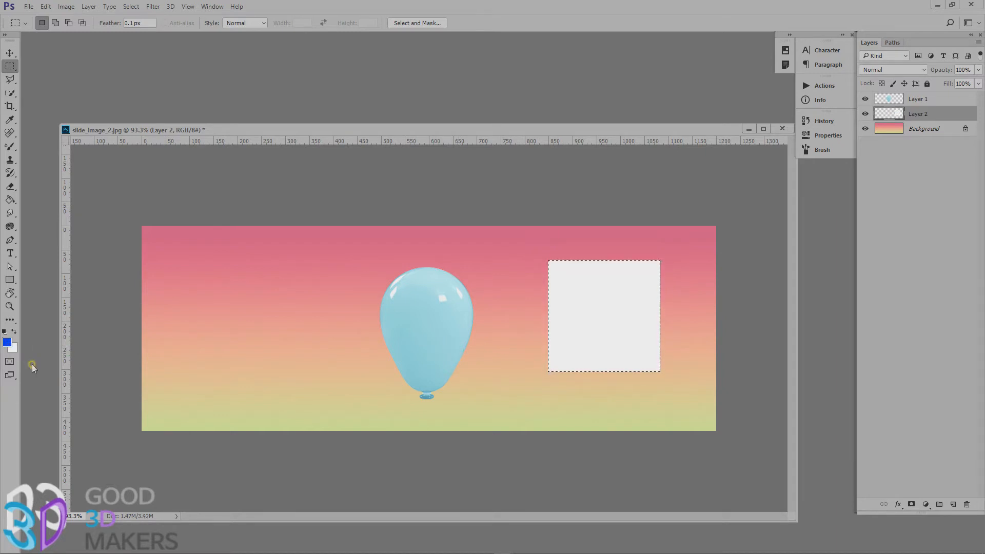
pyautogui.hotkey('ctrl', 'd')
# Lock the square layer's transparent pixels and fill the square and the Layer 1 balloon with blue using the Paint Bucket.
pyautogui.click(878, 84)
pyautogui.click(10, 199)
pyautogui.click(581, 275)
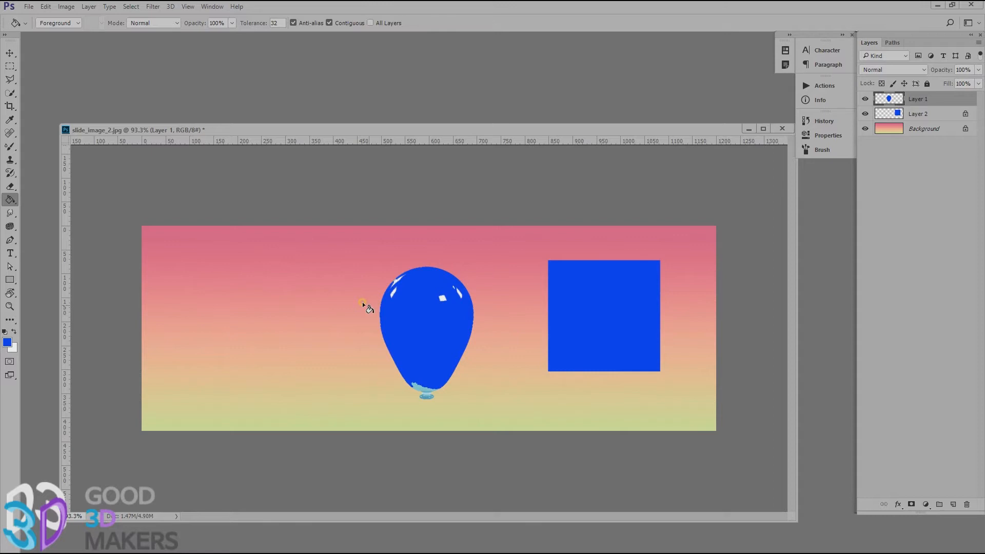
# Inspect the balloon's filled edge up close, undo its blue fill, and refill the square on Layer 2 with white.
pyautogui.scroll(5, 363, 306)
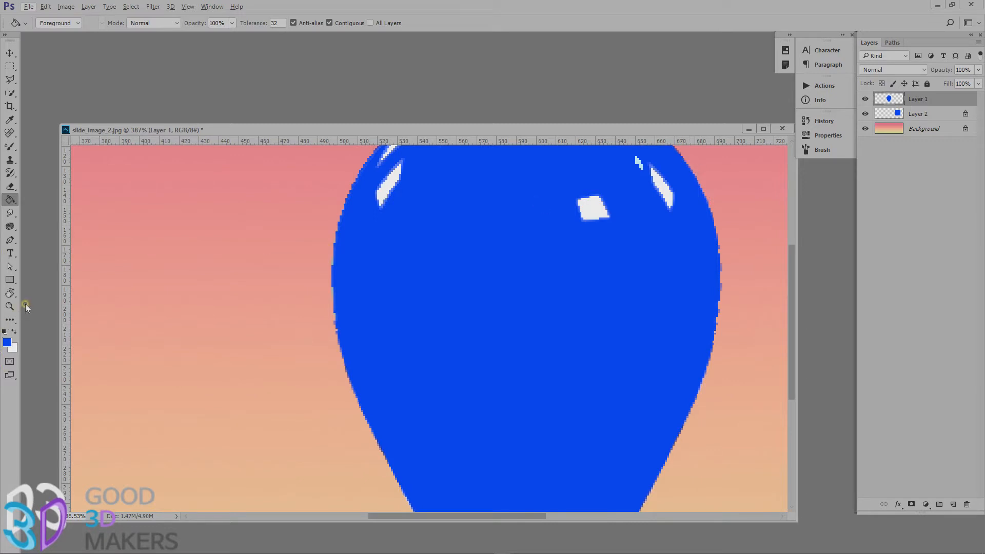
pyautogui.doubleClick(9, 306)
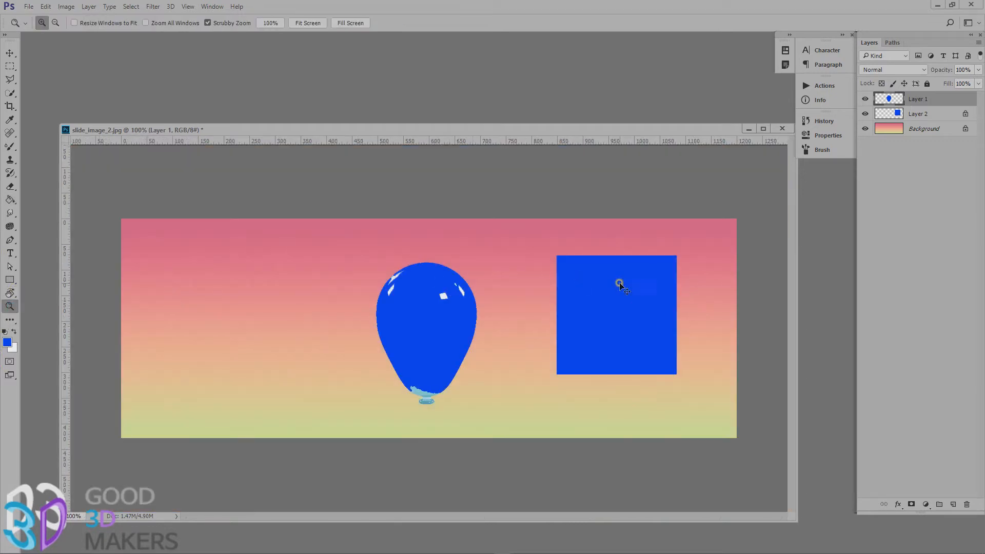
pyautogui.hotkey('ctrl', 'z')
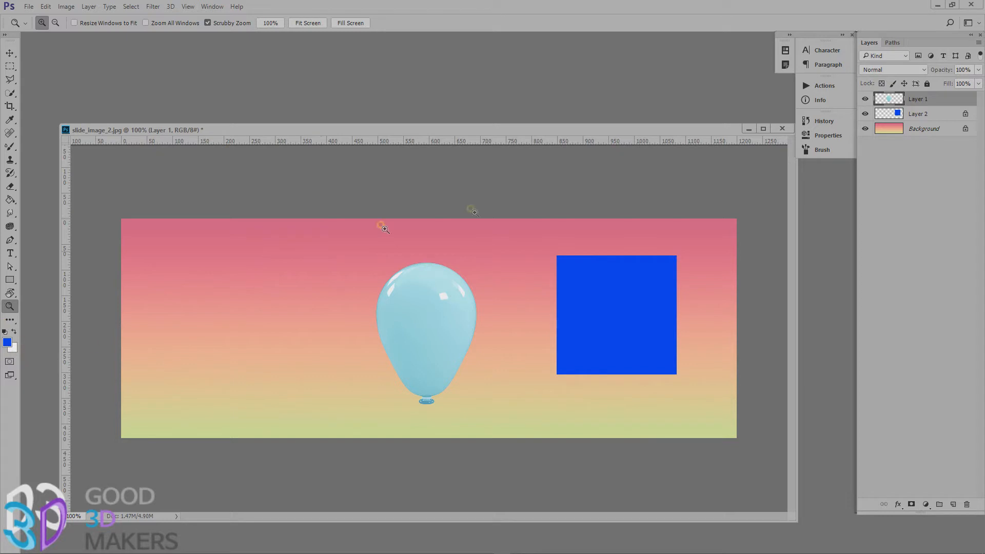
pyautogui.click(919, 119)
pyautogui.hotkey('ctrl', 'BackSpace')
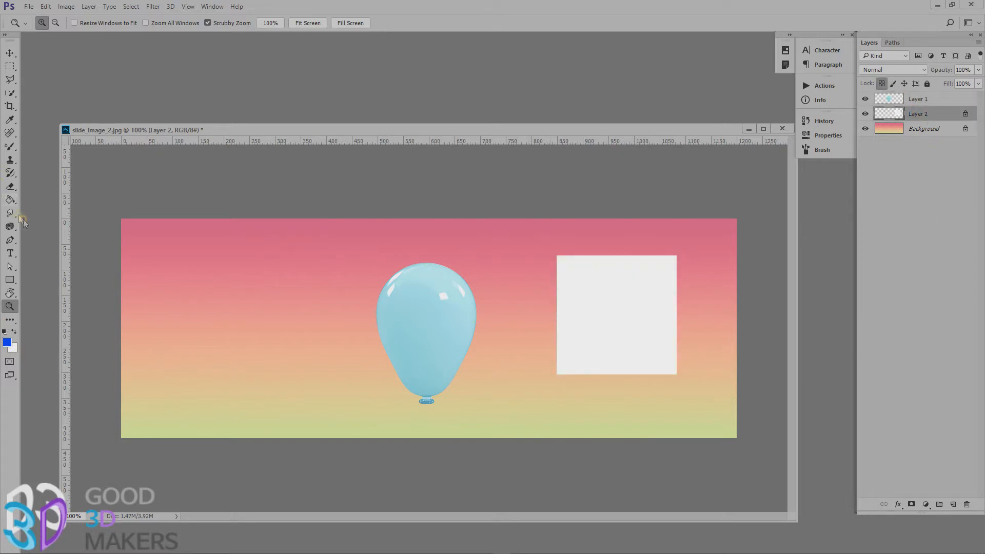
# Switch to the Blur tool and open the image eye-1173863_1280.jpg.
pyautogui.click(11, 200)
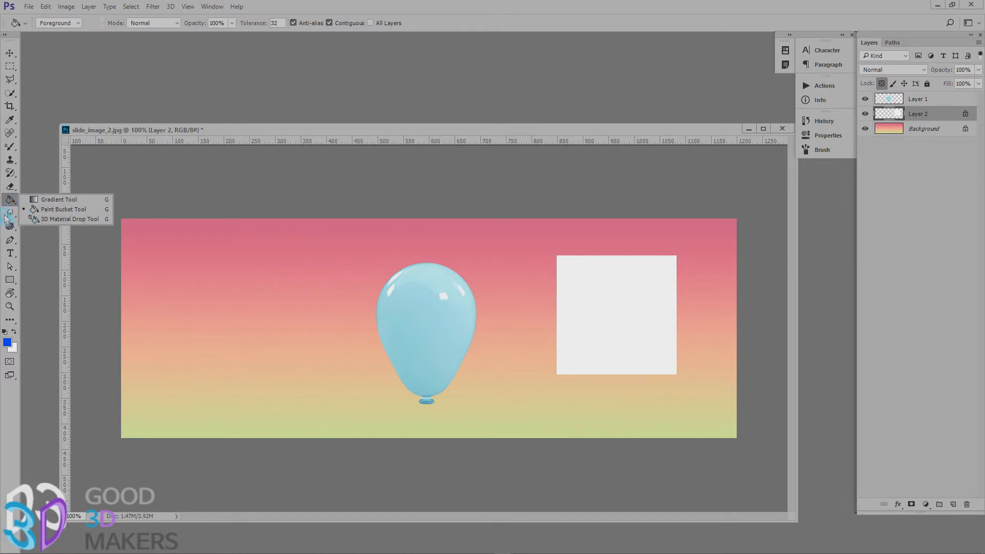
pyautogui.click(10, 218)
pyautogui.click(9, 218)
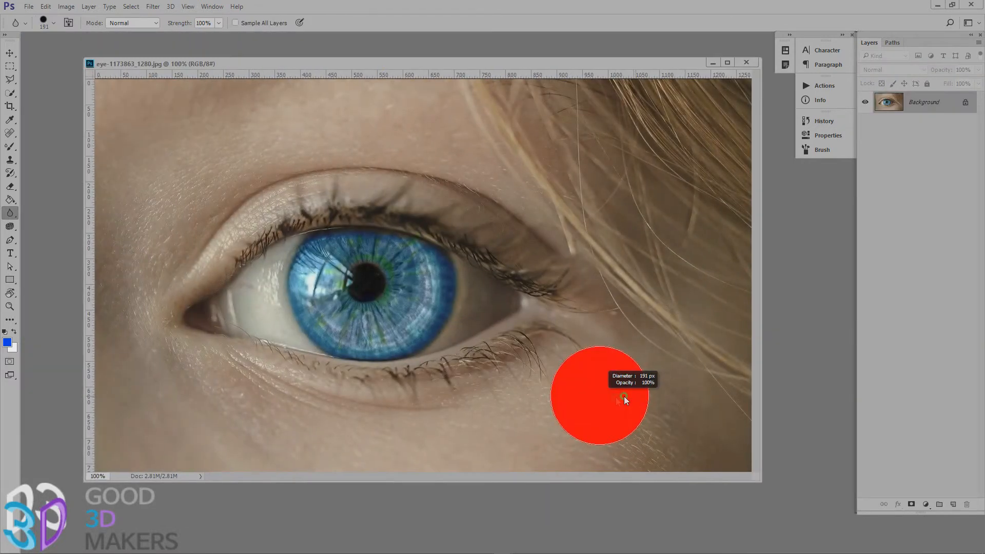
pyautogui.moveTo(641, 406); pyautogui.dragTo(641, 408)
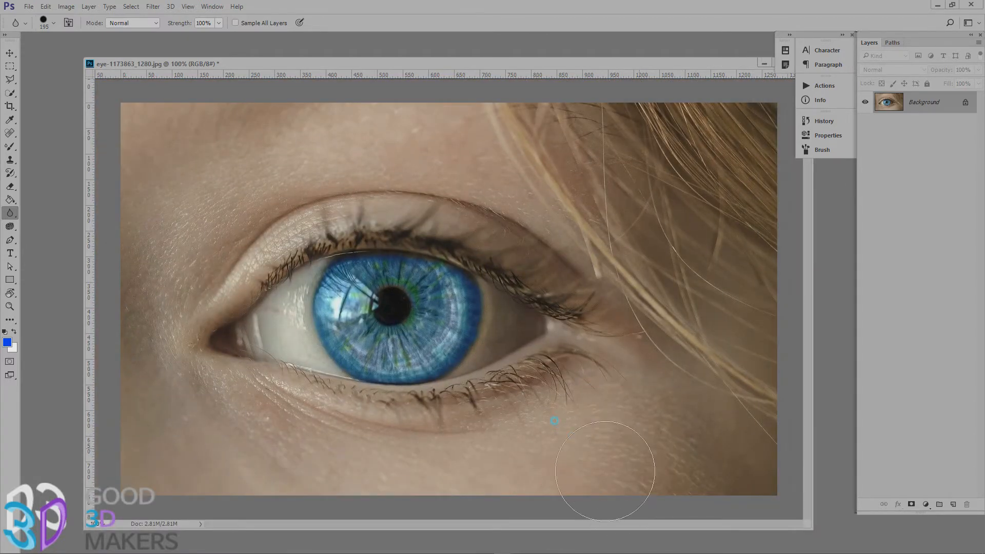
# Blur the skin around the eye at 100% strength, undoing a stroke before blurring the upper and inner areas.
pyautogui.moveTo(605, 471)
pyautogui.mouseDown()
pyautogui.moveTo(638, 432)
pyautogui.moveTo(804, 553)
pyautogui.moveTo(676, 437)
pyautogui.moveTo(627, 479)
pyautogui.moveTo(640, 479)
pyautogui.moveTo(633, 452)
pyautogui.moveTo(515, 484)
pyautogui.moveTo(410, 477)
pyautogui.mouseUp()
pyautogui.moveTo(257, 465)
pyautogui.mouseDown()
pyautogui.moveTo(330, 489)
pyautogui.moveTo(259, 430)
pyautogui.moveTo(316, 445)
pyautogui.moveTo(203, 402)
pyautogui.moveTo(527, 508)
pyautogui.moveTo(468, 553)
pyautogui.moveTo(195, 428)
pyautogui.moveTo(214, 417)
pyautogui.moveTo(395, 440)
pyautogui.moveTo(198, 426)
pyautogui.moveTo(199, 417)
pyautogui.moveTo(293, 457)
pyautogui.moveTo(605, 483)
pyautogui.moveTo(125, 261)
pyautogui.moveTo(145, 245)
pyautogui.moveTo(102, 341)
pyautogui.moveTo(218, 185)
pyautogui.moveTo(369, 169)
pyautogui.moveTo(389, 142)
pyautogui.moveTo(367, 213)
pyautogui.mouseUp()
pyautogui.hotkey('ctrl', 'z')
pyautogui.moveTo(424, 146)
pyautogui.mouseDown()
pyautogui.moveTo(112, 285)
pyautogui.moveTo(218, 183)
pyautogui.moveTo(136, 354)
pyautogui.mouseUp()
# Sharpen the iris detail with the Sharpen tool at 100% strength and Protect Detail on.
pyautogui.rightClick(15, 211)
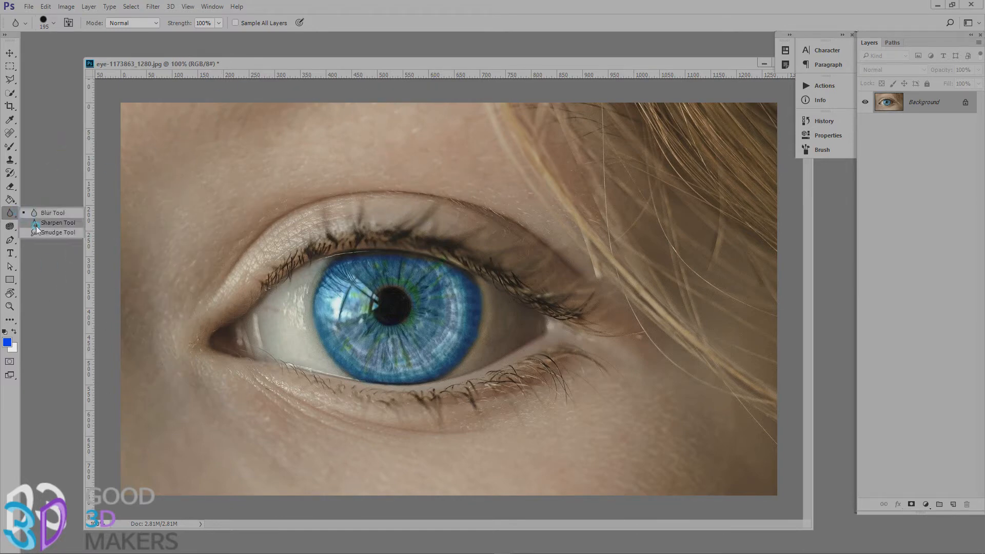
pyautogui.click(36, 226)
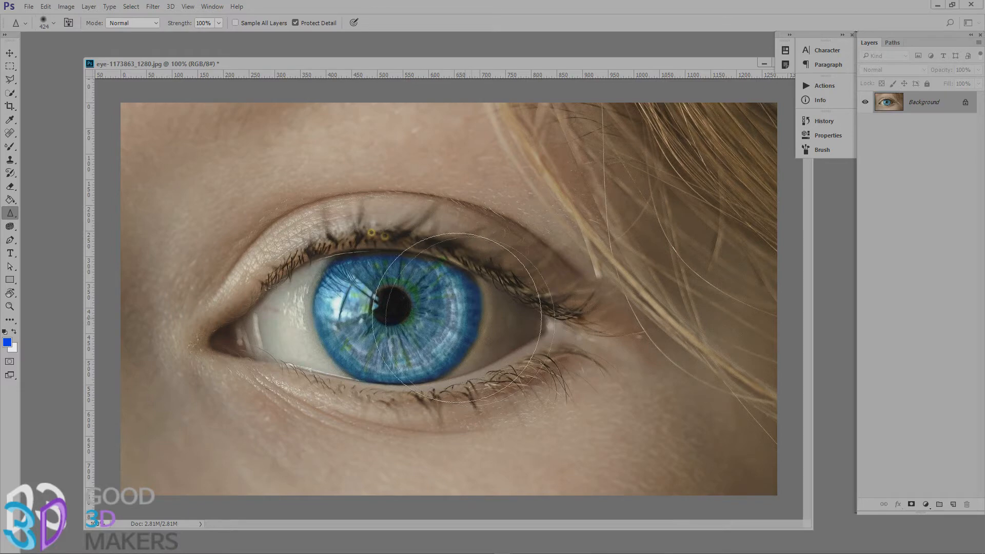
pyautogui.moveTo(410, 305)
pyautogui.mouseDown()
pyautogui.moveTo(405, 298)
pyautogui.moveTo(413, 307)
pyautogui.moveTo(359, 360)
pyautogui.mouseUp()
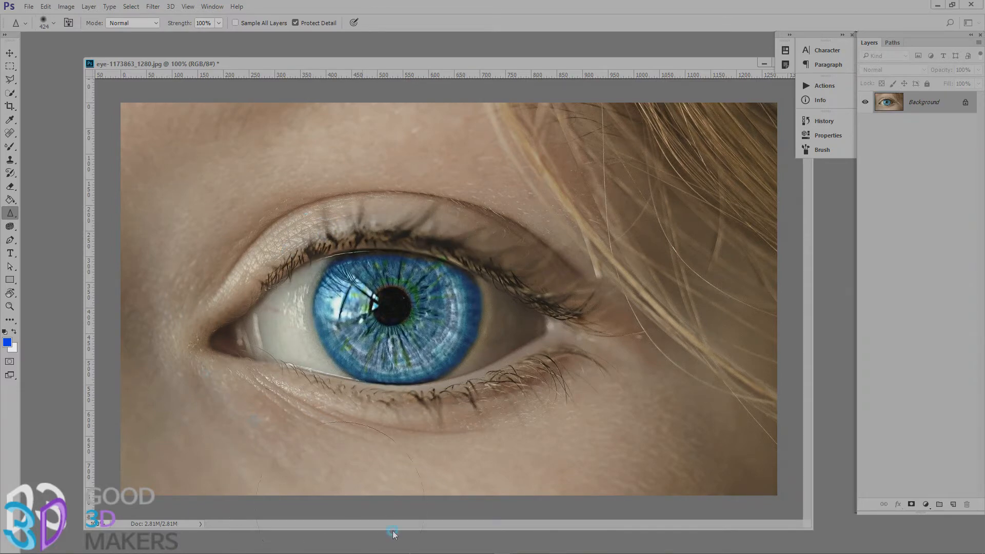
pyautogui.moveTo(426, 294); pyautogui.dragTo(448, 301)
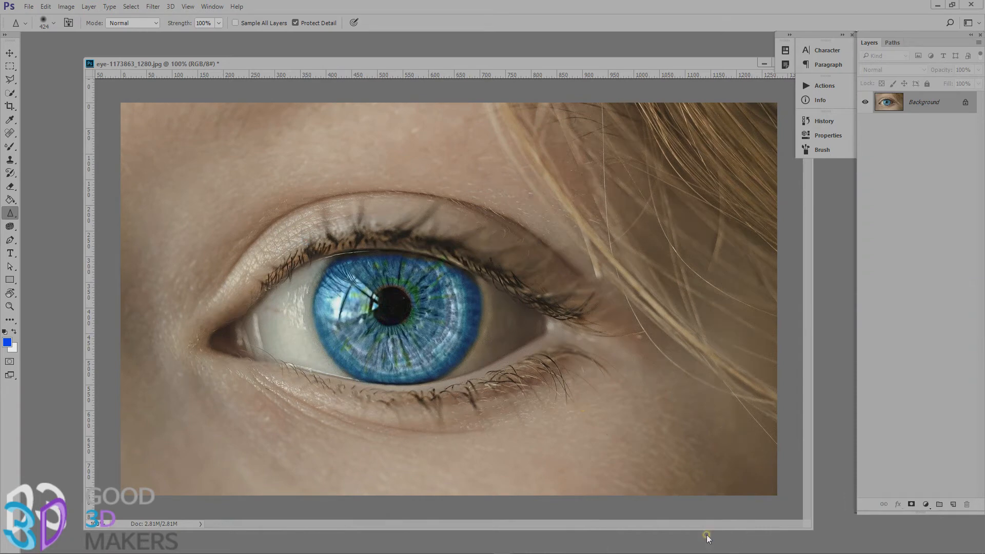
pyautogui.moveTo(367, 320)
pyautogui.mouseDown()
pyautogui.moveTo(409, 304)
pyautogui.moveTo(409, 315)
pyautogui.moveTo(411, 295)
pyautogui.mouseUp()
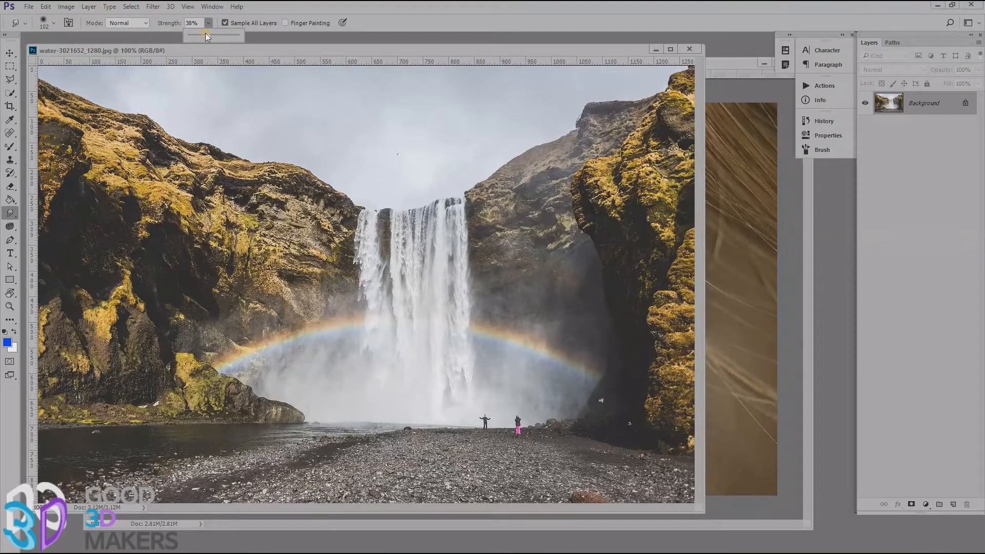
# In water-3021652_1280.jpg, set the Smudge tool's strength to 17% and smudge the waterfall downward into smooth streaks.
pyautogui.moveTo(206, 34); pyautogui.dragTo(217, 38)
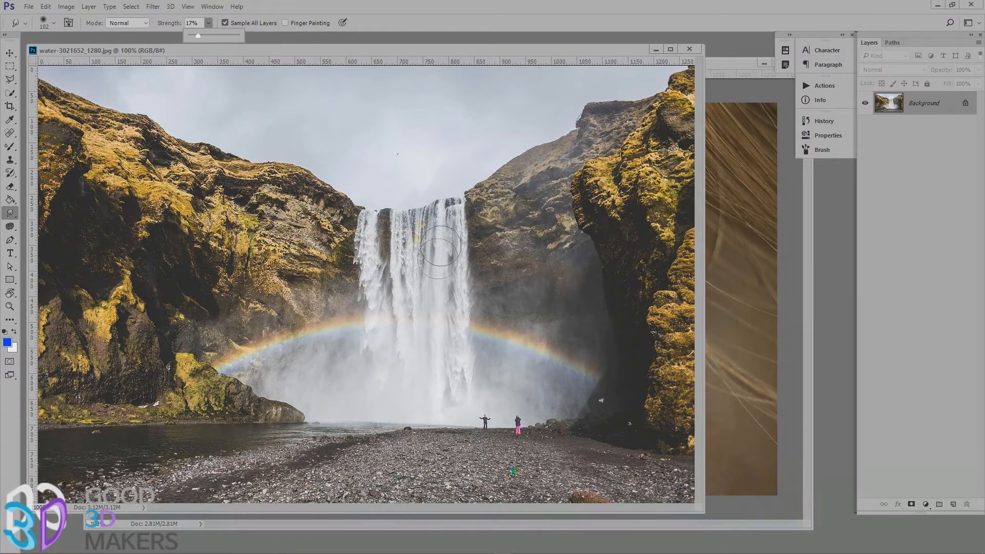
pyautogui.moveTo(418, 205); pyautogui.dragTo(417, 329)
pyautogui.moveTo(403, 234); pyautogui.dragTo(404, 360)
pyautogui.moveTo(366, 236); pyautogui.dragTo(387, 374)
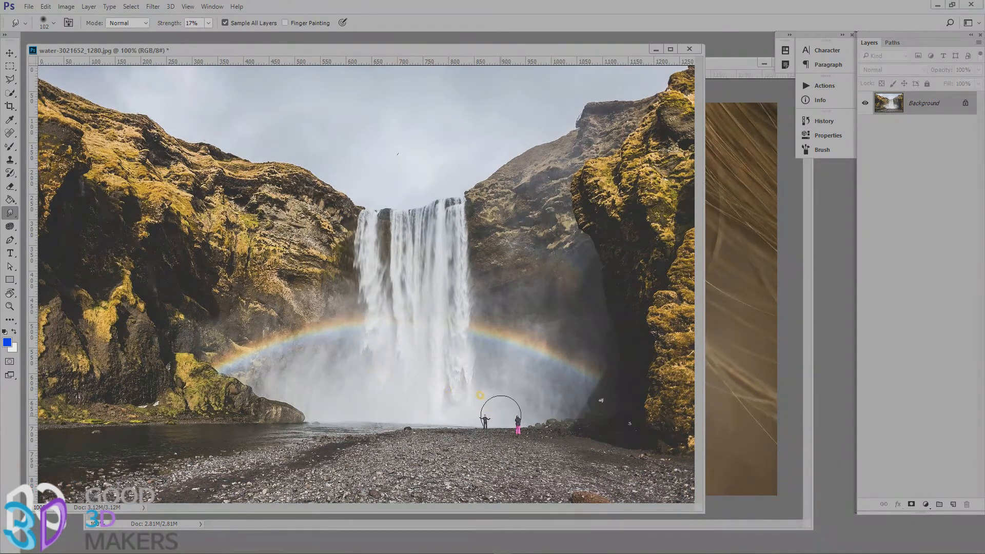
pyautogui.moveTo(447, 365); pyautogui.dragTo(443, 402)
pyautogui.moveTo(377, 354)
pyautogui.mouseDown()
pyautogui.moveTo(389, 378)
pyautogui.moveTo(401, 355)
pyautogui.mouseUp()
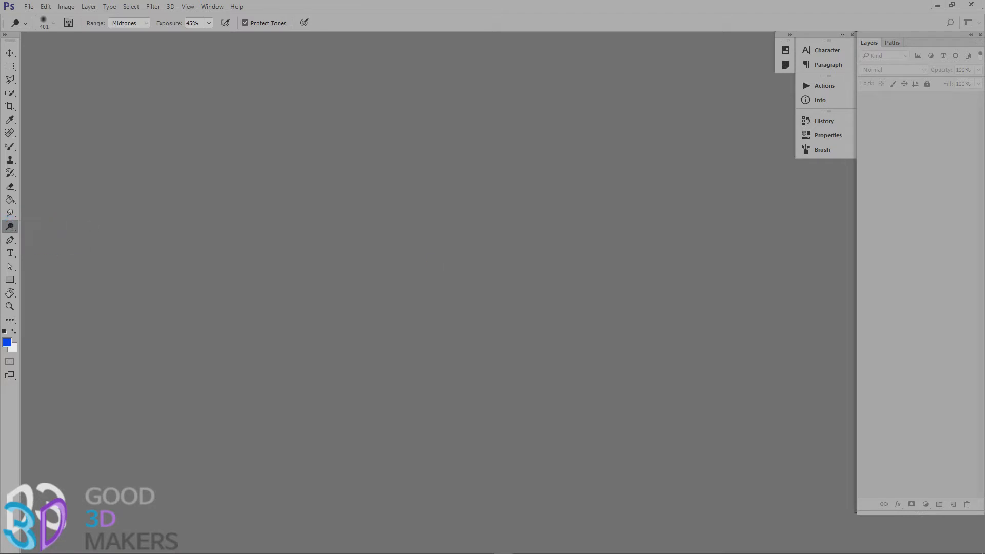
# Open eye-1173863_1280.jpg again and lighten the eye white and iris with the Dodge tool on Midtones at 45% exposure.
pyautogui.moveTo(364, 369); pyautogui.dragTo(257, 322)
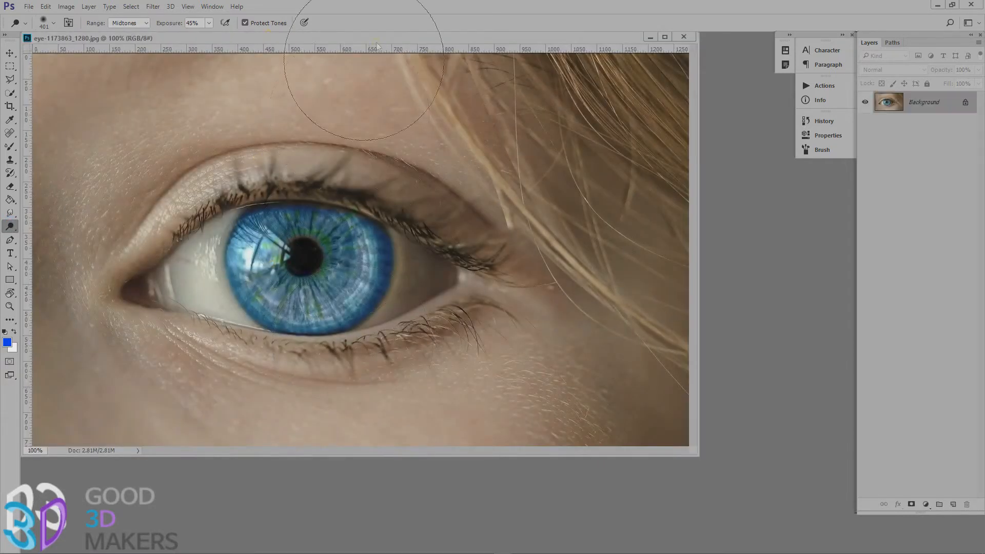
pyautogui.moveTo(395, 39); pyautogui.dragTo(495, 69)
pyautogui.rightClick(16, 224)
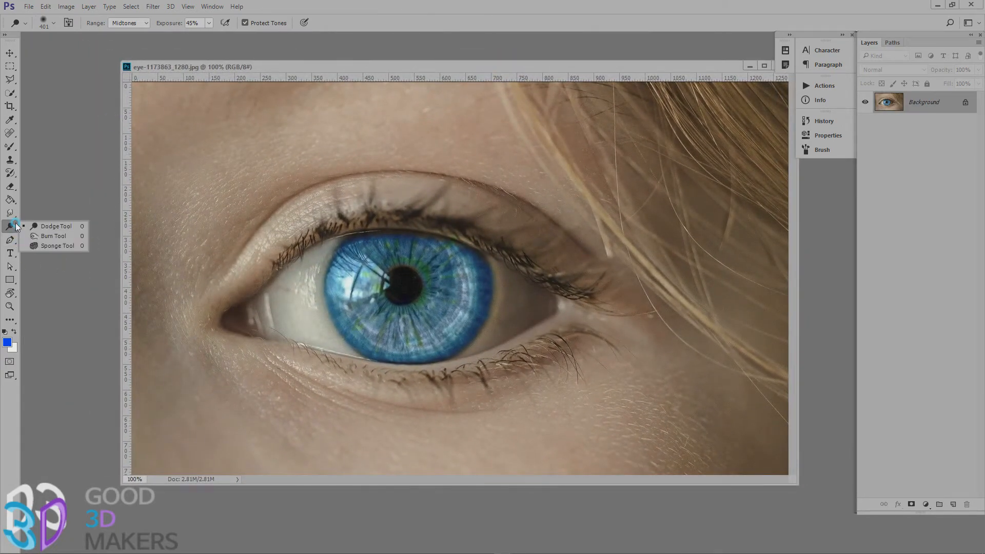
pyautogui.click(39, 225)
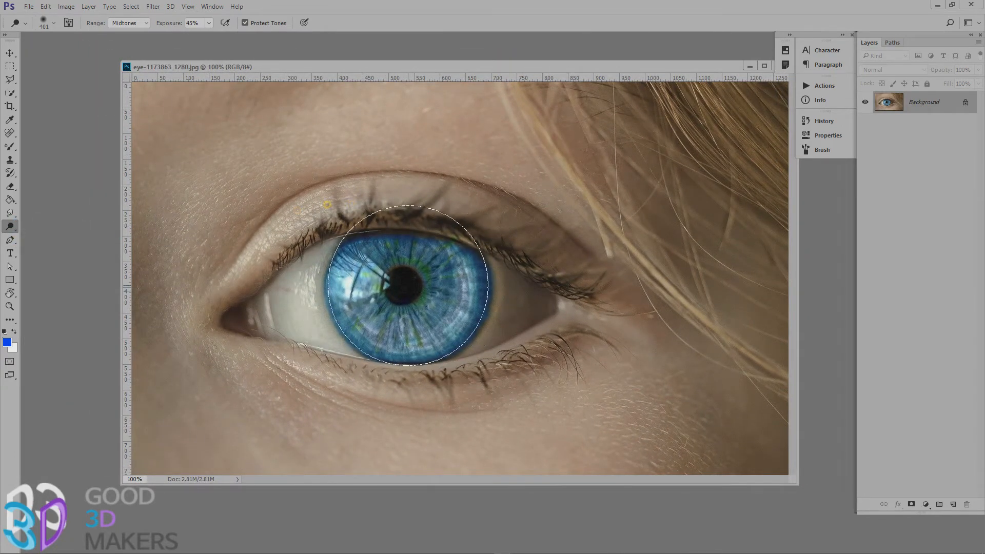
pyautogui.moveTo(380, 293)
pyautogui.mouseDown()
pyautogui.moveTo(303, 293)
pyautogui.moveTo(285, 310)
pyautogui.mouseUp()
pyautogui.moveTo(515, 318)
pyautogui.mouseDown()
pyautogui.moveTo(400, 269)
pyautogui.moveTo(369, 298)
pyautogui.moveTo(436, 327)
pyautogui.moveTo(428, 282)
pyautogui.mouseUp()
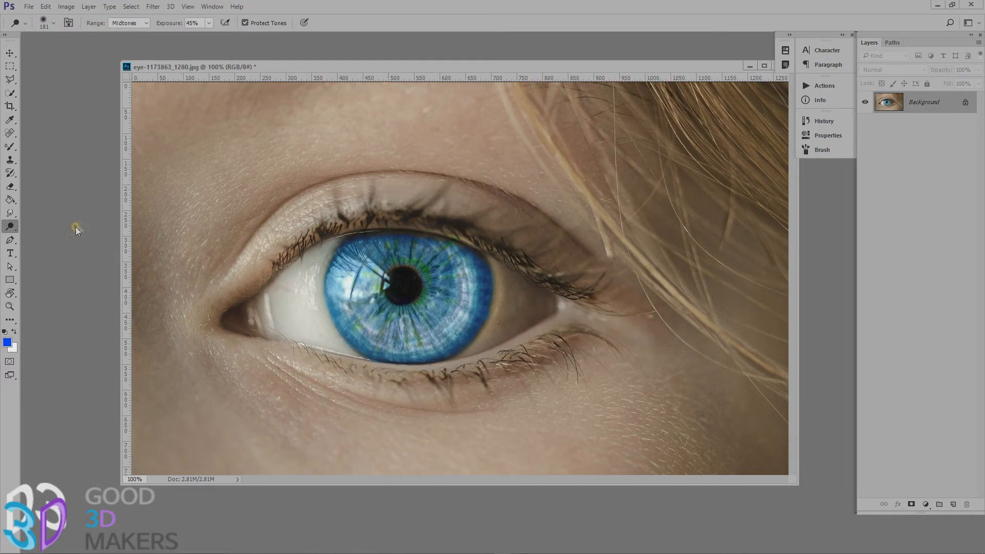
# Darken the upper and lower lash lines with the Burn tool on Shadows at 35% exposure.
pyautogui.rightClick(12, 227)
pyautogui.click(51, 233)
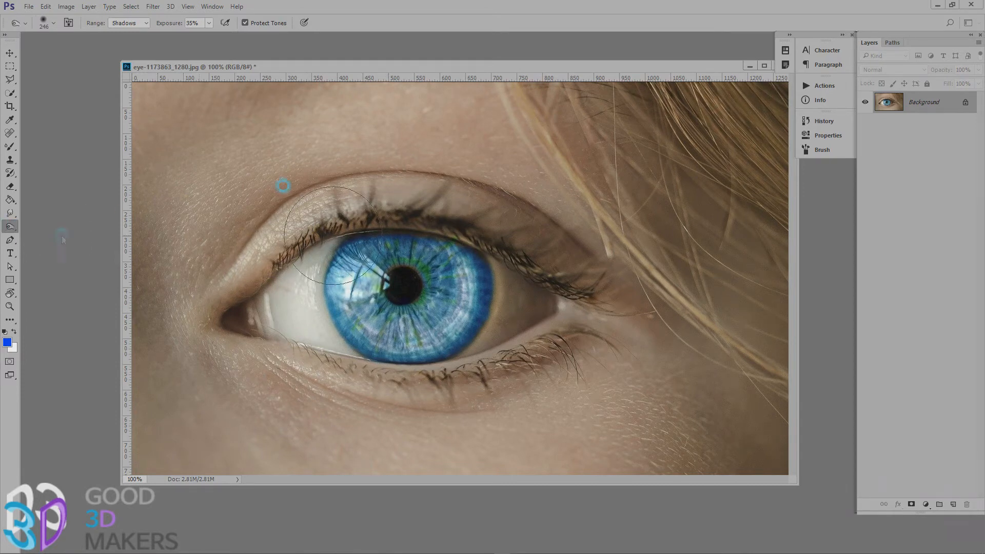
pyautogui.moveTo(364, 220); pyautogui.dragTo(320, 224)
pyautogui.moveTo(262, 268)
pyautogui.mouseDown()
pyautogui.moveTo(318, 238)
pyautogui.moveTo(384, 222)
pyautogui.moveTo(526, 246)
pyautogui.moveTo(589, 286)
pyautogui.moveTo(550, 271)
pyautogui.mouseUp()
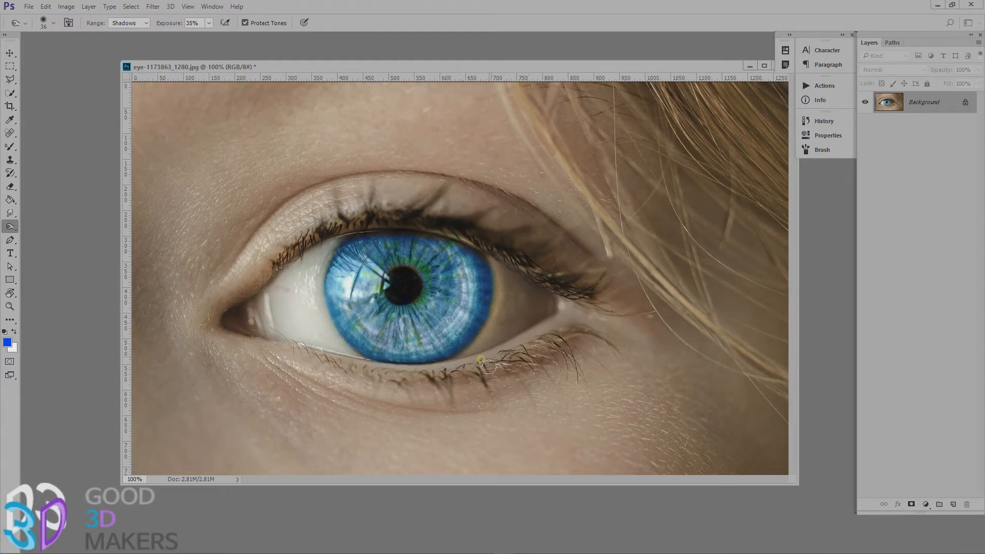
pyautogui.moveTo(396, 380); pyautogui.dragTo(637, 309)
pyautogui.hotkey('ctrl', 'z')
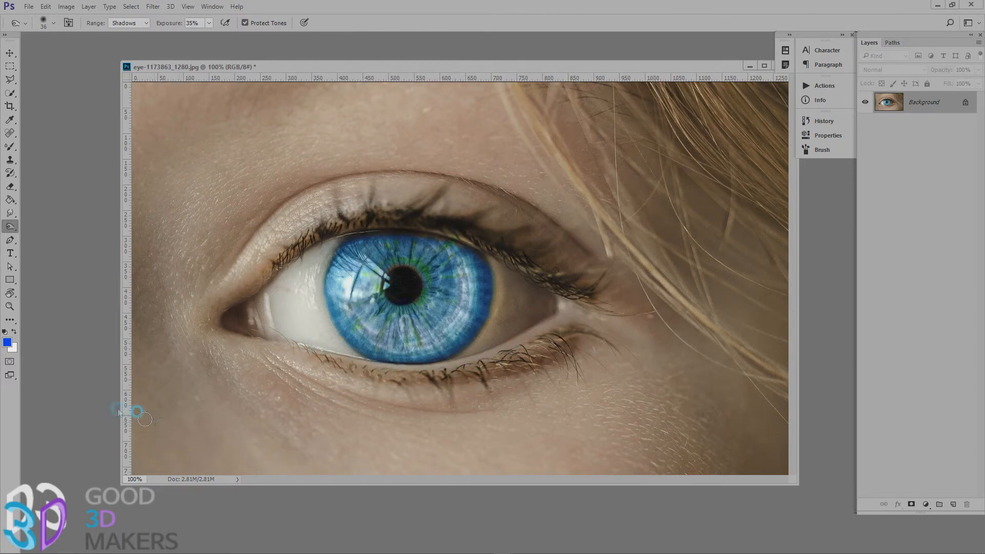
# Desaturate the iris, eye white and surrounding lids with the Sponge tool at 100% flow, and undo the last stroke.
pyautogui.rightClick(12, 228)
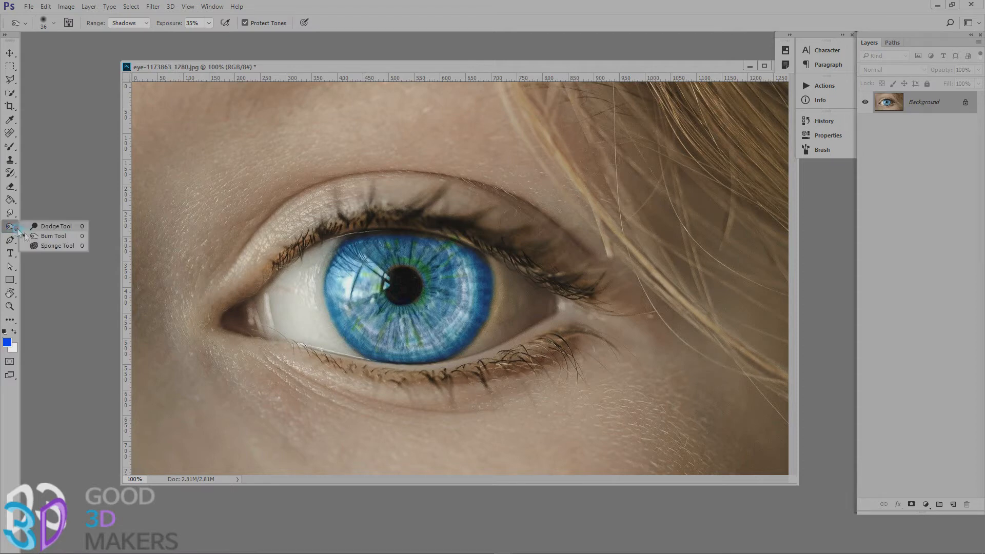
pyautogui.click(52, 246)
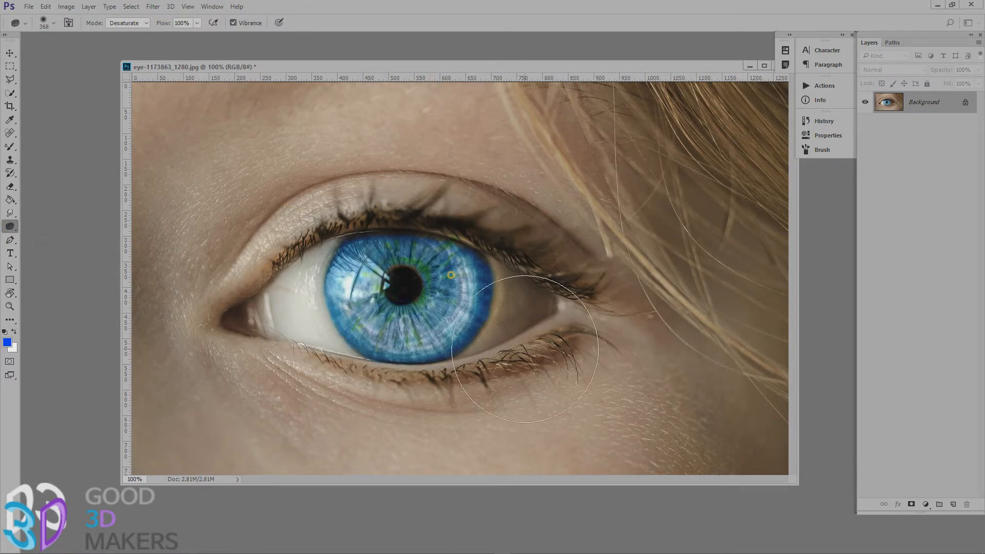
pyautogui.moveTo(310, 287)
pyautogui.mouseDown()
pyautogui.moveTo(441, 297)
pyautogui.moveTo(385, 286)
pyautogui.moveTo(287, 331)
pyautogui.moveTo(377, 279)
pyautogui.moveTo(463, 288)
pyautogui.moveTo(408, 280)
pyautogui.moveTo(441, 277)
pyautogui.moveTo(440, 266)
pyautogui.mouseUp()
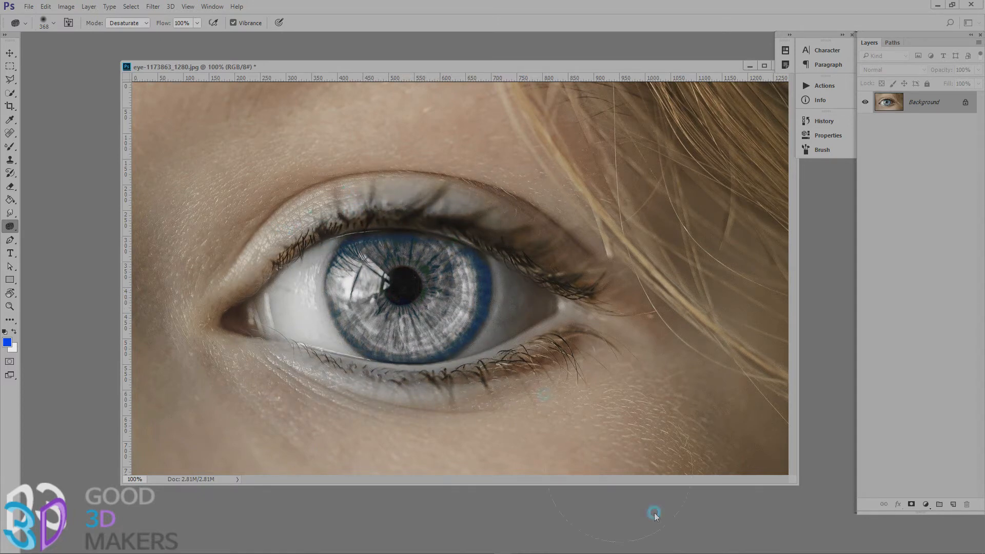
pyautogui.moveTo(454, 171)
pyautogui.mouseDown()
pyautogui.moveTo(401, 473)
pyautogui.moveTo(408, 267)
pyautogui.moveTo(292, 185)
pyautogui.mouseUp()
pyautogui.hotkey('ctrl', 'z')
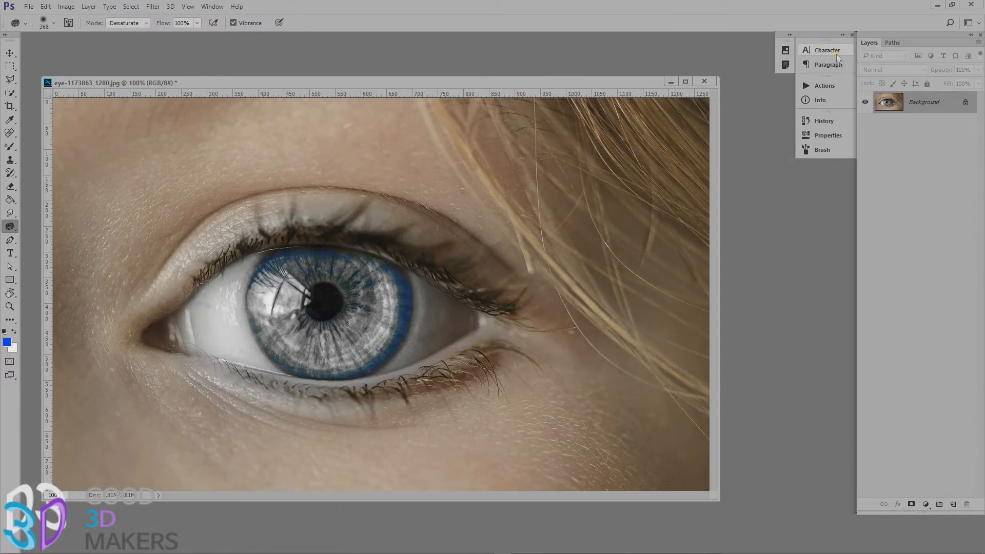
# Restore the eye image to its original opened snapshot from the history, and collapse the history.
pyautogui.click(835, 122)
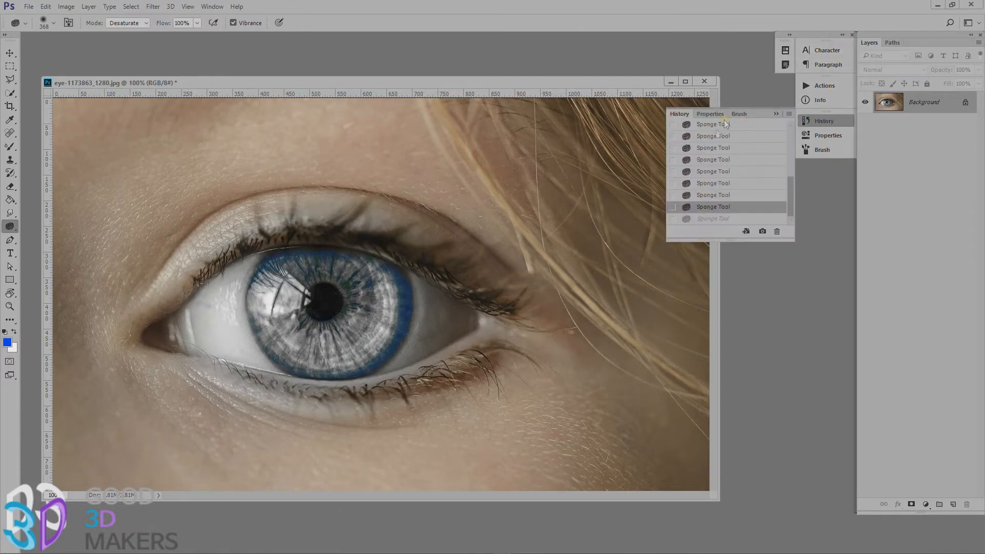
pyautogui.moveTo(790, 202); pyautogui.dragTo(788, 114)
pyautogui.click(763, 127)
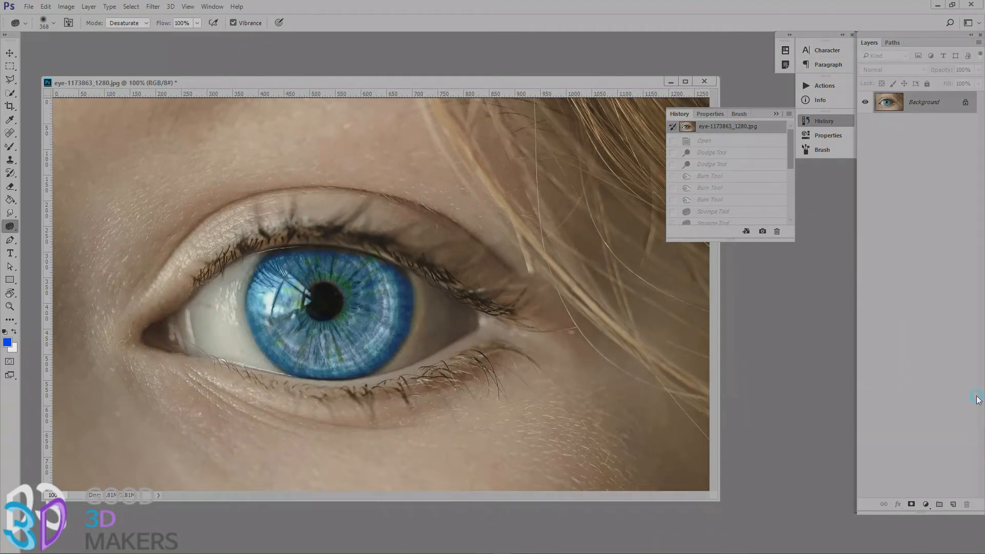
pyautogui.click(775, 114)
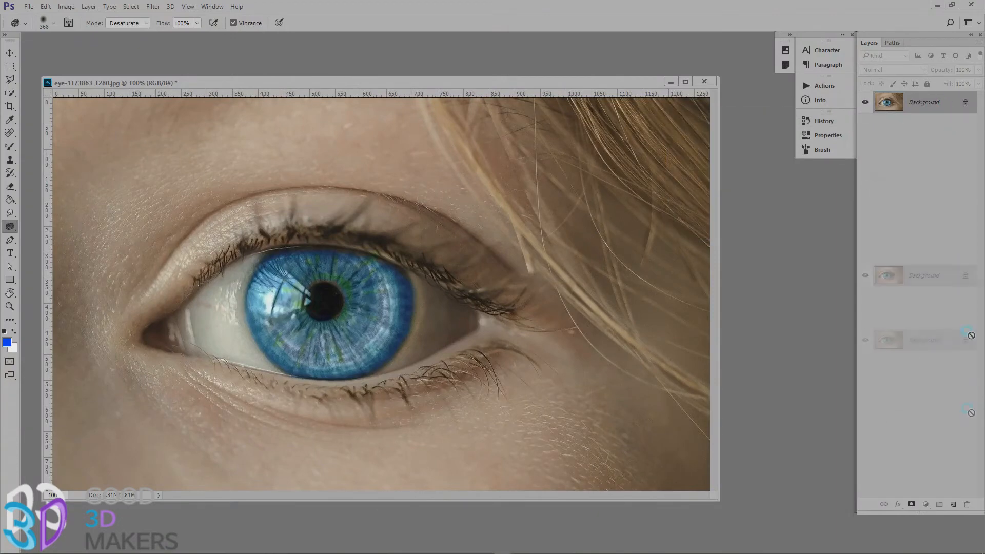
# Duplicate the Background layer, set the copy to Multiply, and add a layer mask inverted to black.
pyautogui.hotkey('ctrl', 'j')
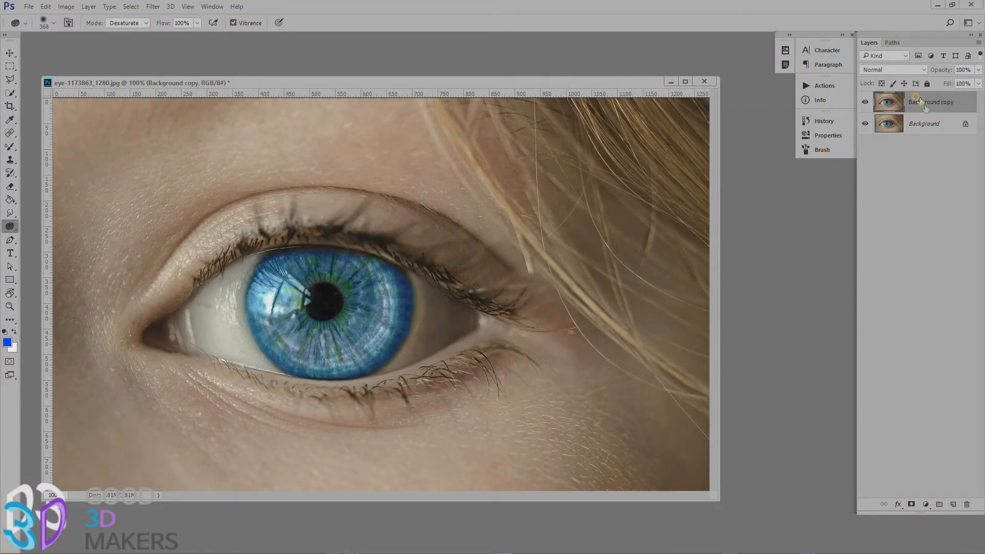
pyautogui.click(897, 72)
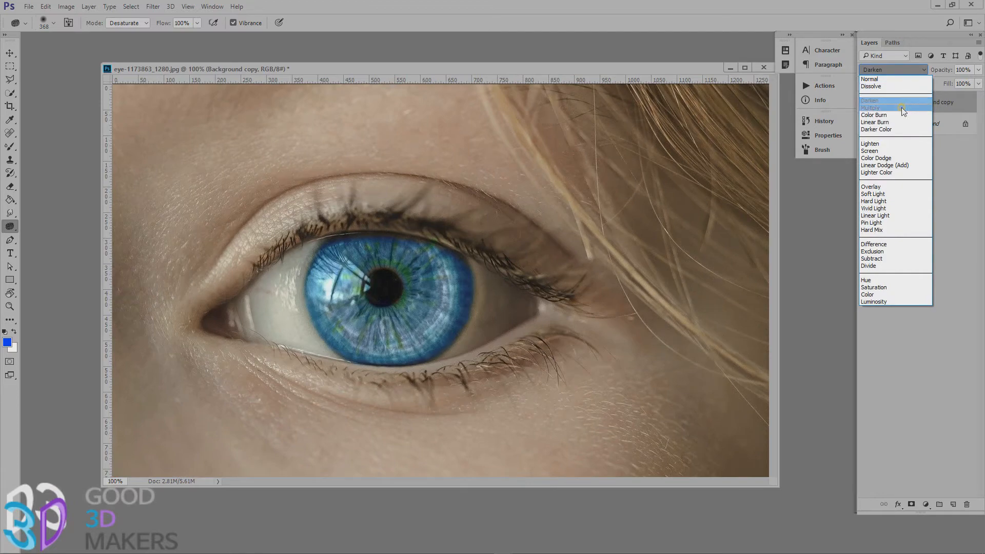
pyautogui.click(902, 108)
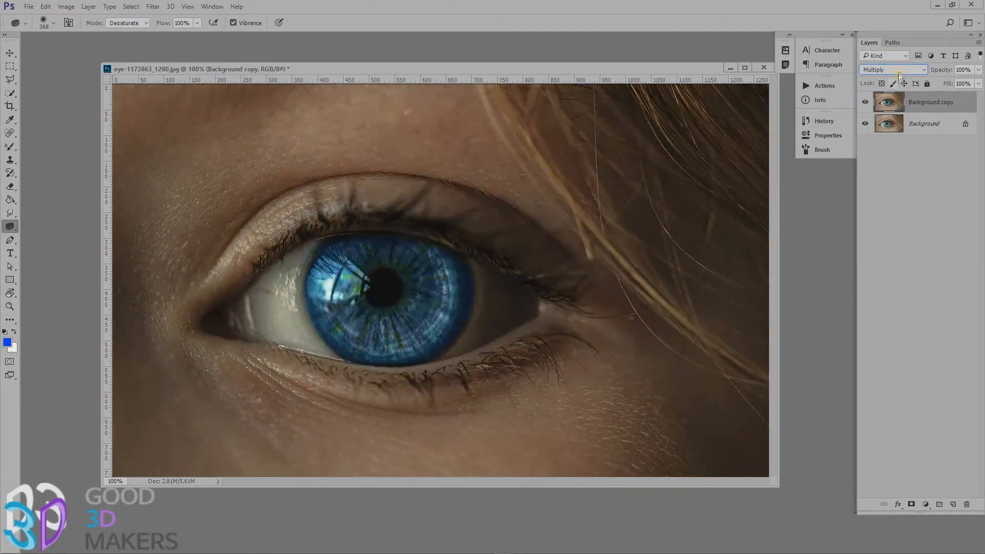
pyautogui.click(911, 505)
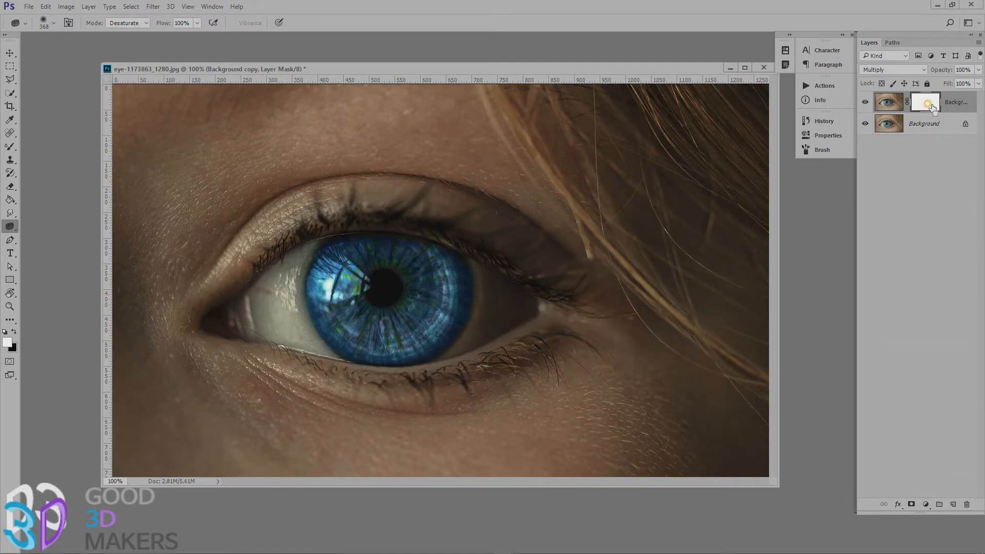
pyautogui.hotkey('ctrl', 'i')
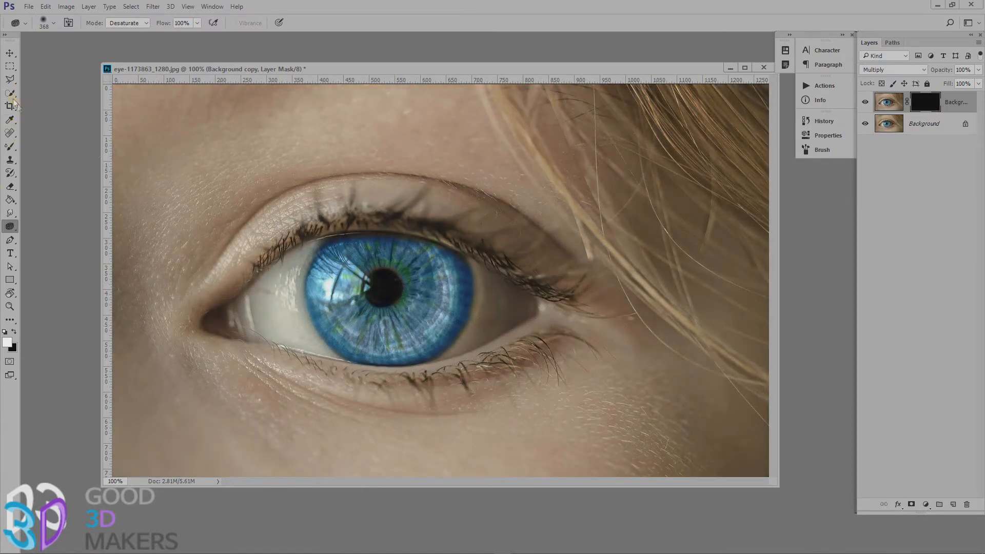
# Paint white on the Multiply layer's mask along the upper lash line with a soft round brush, and compare with the layer hidden.
pyautogui.click(10, 147)
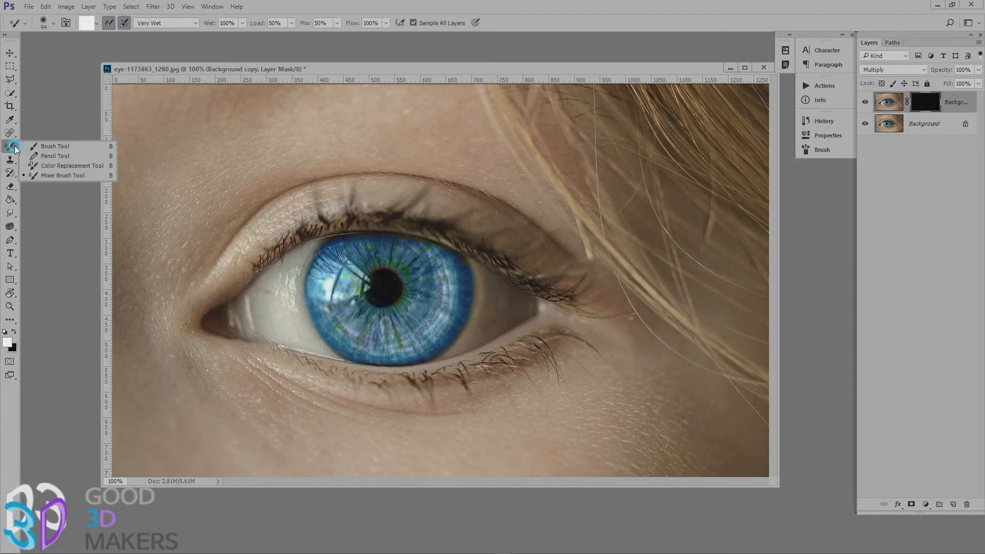
pyautogui.click(49, 146)
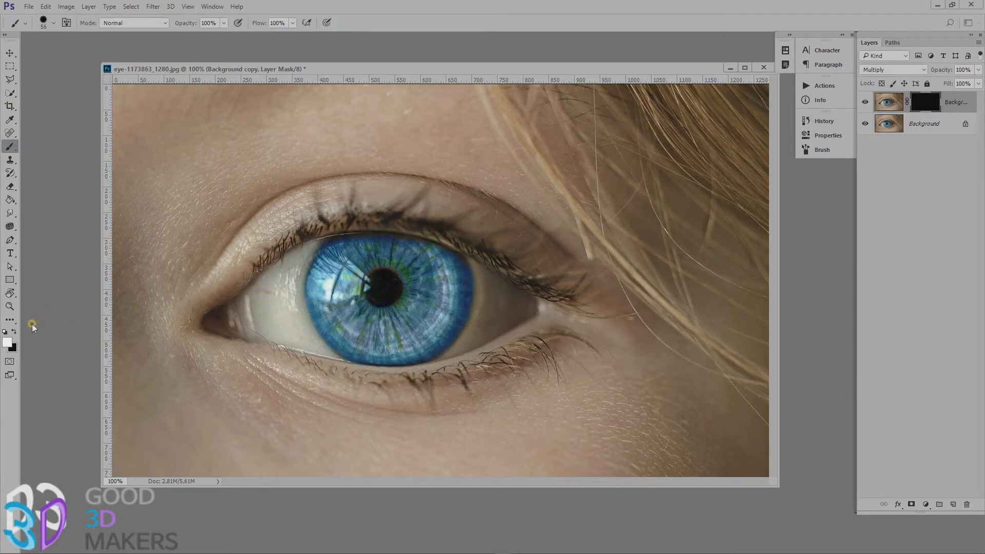
pyautogui.click(42, 23)
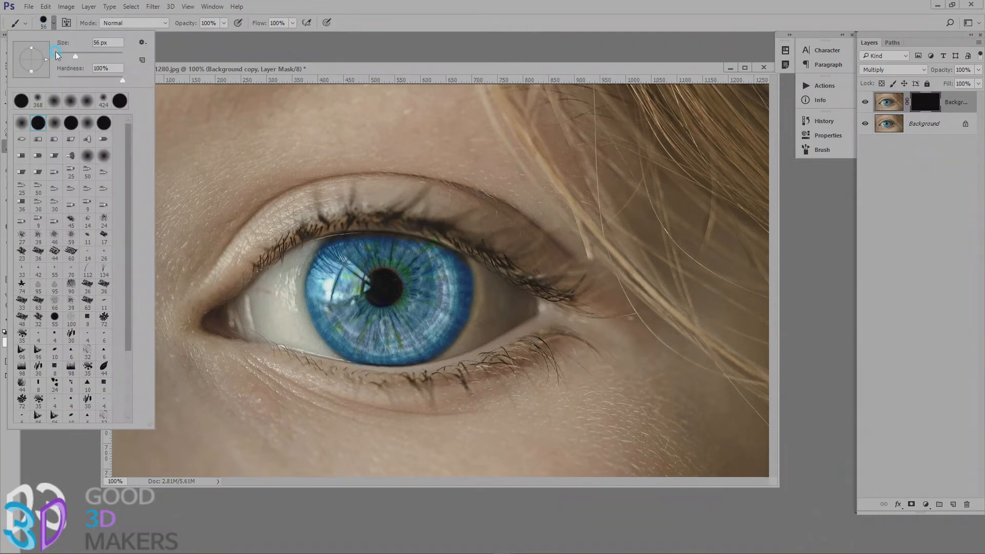
pyautogui.click(21, 123)
pyautogui.click(259, 256)
pyautogui.moveTo(428, 233); pyautogui.dragTo(613, 281)
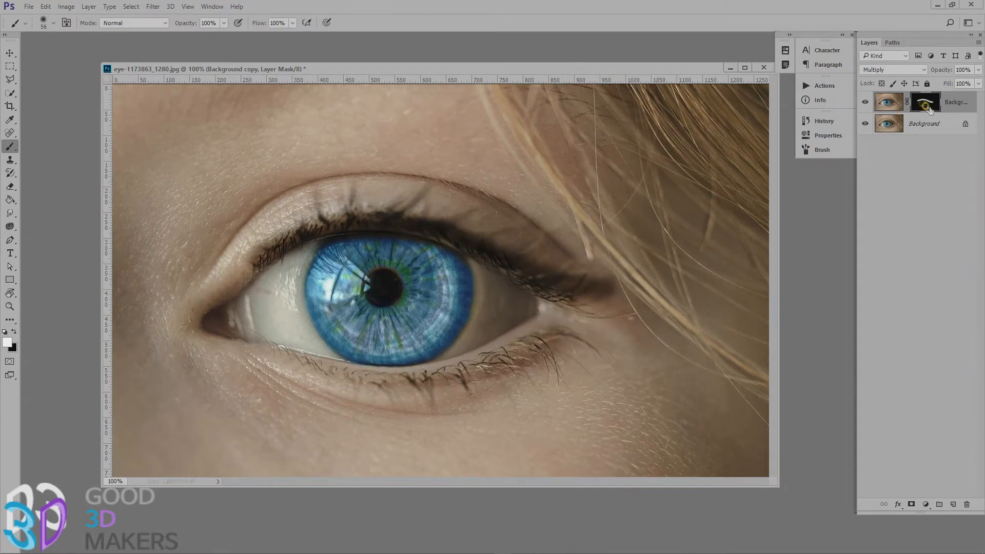
pyautogui.click(866, 102)
pyautogui.click(865, 103)
# Paint the Multiply layer's mask around the upper and lower lids with a soft 258 px brush, undoing the first stroke.
pyautogui.moveTo(272, 212)
pyautogui.mouseDown()
pyautogui.moveTo(323, 212)
pyautogui.moveTo(206, 254)
pyautogui.moveTo(609, 253)
pyautogui.moveTo(623, 272)
pyautogui.mouseUp()
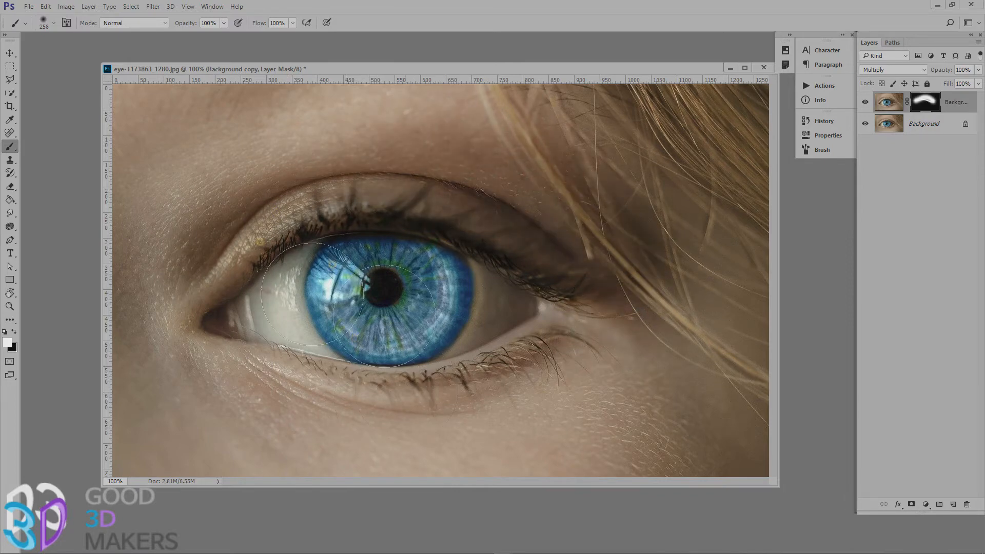
pyautogui.hotkey('ctrl', 'z')
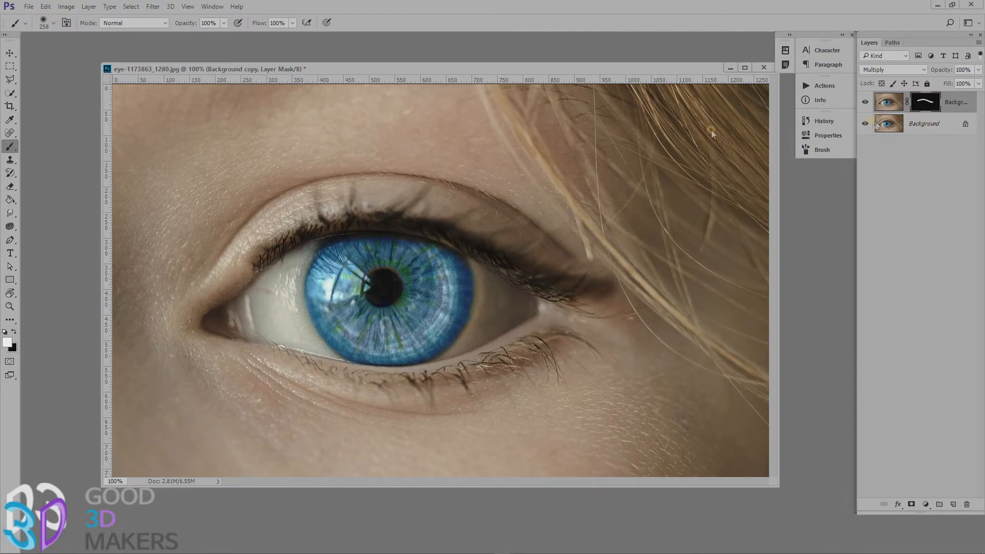
pyautogui.moveTo(215, 277)
pyautogui.mouseDown()
pyautogui.moveTo(282, 240)
pyautogui.moveTo(436, 227)
pyautogui.moveTo(602, 300)
pyautogui.moveTo(576, 286)
pyautogui.moveTo(513, 339)
pyautogui.moveTo(177, 329)
pyautogui.moveTo(449, 381)
pyautogui.moveTo(438, 373)
pyautogui.mouseUp()
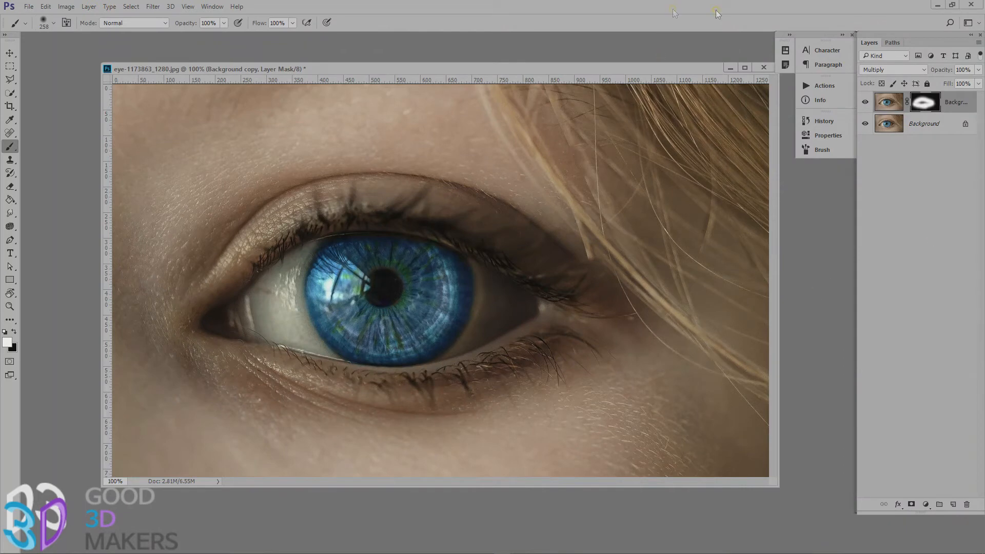
# Duplicate the Background layer again, set the new copy to Screen, and give it a layer mask inverted to black.
pyautogui.moveTo(921, 122); pyautogui.dragTo(953, 504)
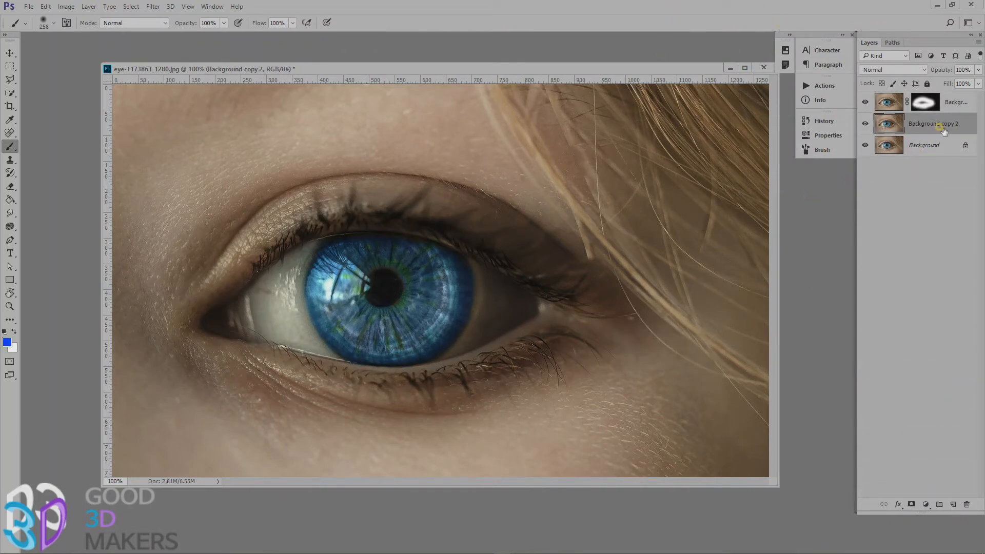
pyautogui.click(898, 72)
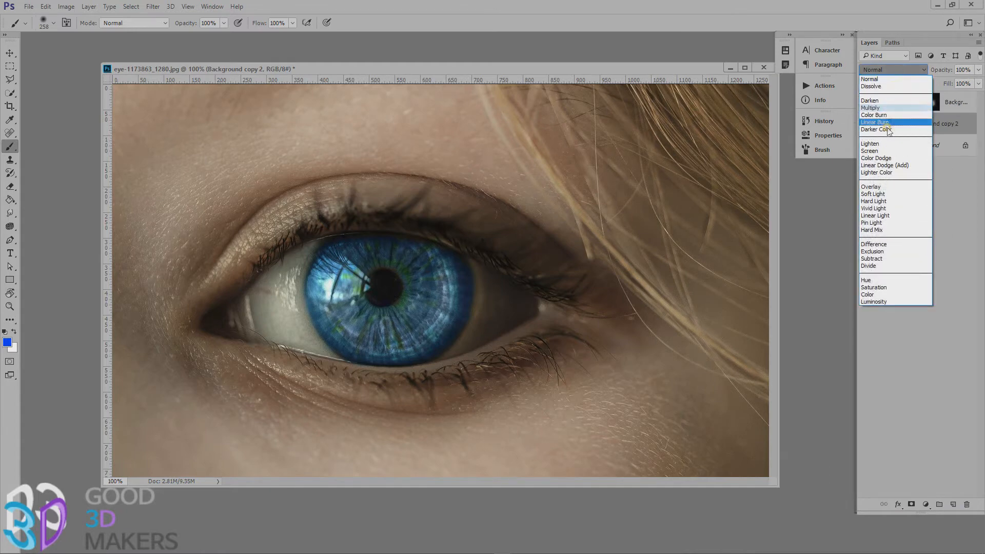
pyautogui.click(881, 150)
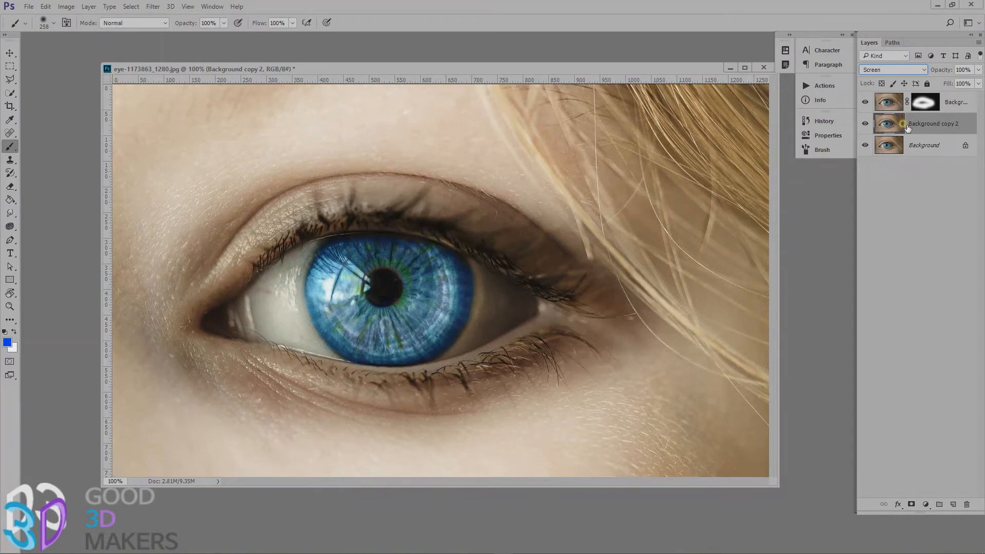
pyautogui.click(912, 505)
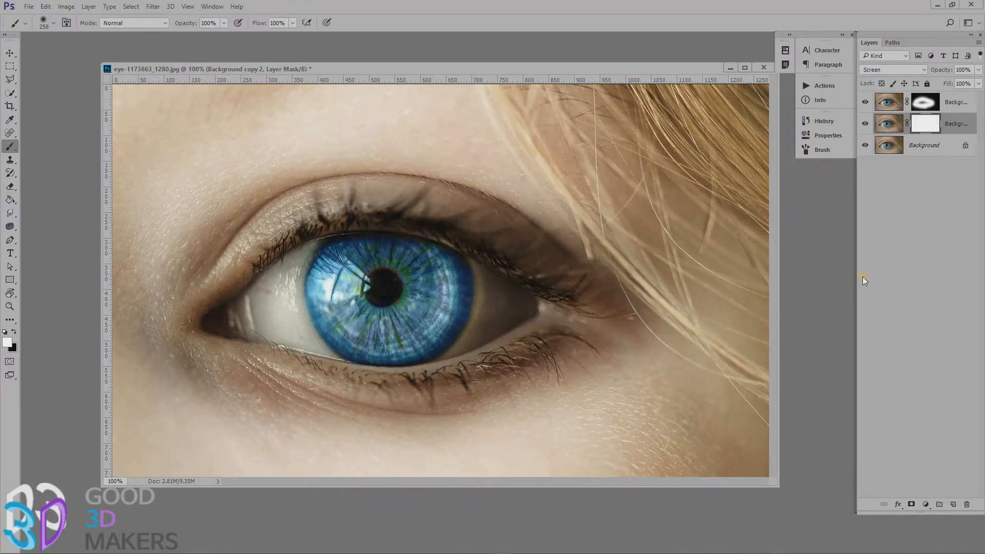
pyautogui.hotkey('ctrl', 'i')
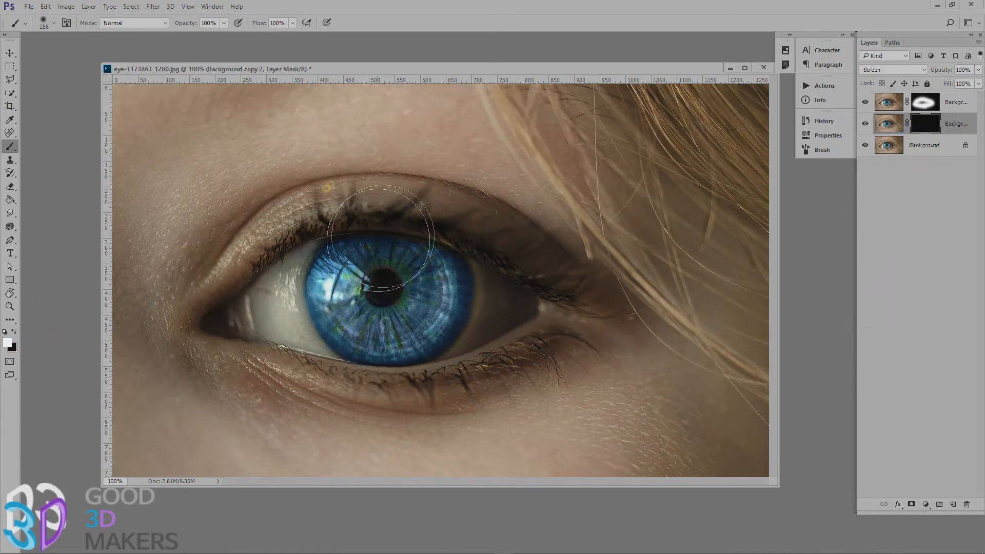
# Paint white over the iris and eye white on the Screen layer's mask, and change the layer's blend mode to Color Dodge.
pyautogui.moveTo(338, 295)
pyautogui.mouseDown()
pyautogui.moveTo(411, 317)
pyautogui.moveTo(411, 282)
pyautogui.moveTo(272, 308)
pyautogui.moveTo(352, 299)
pyautogui.moveTo(486, 303)
pyautogui.moveTo(467, 308)
pyautogui.moveTo(482, 318)
pyautogui.moveTo(508, 314)
pyautogui.moveTo(468, 314)
pyautogui.mouseUp()
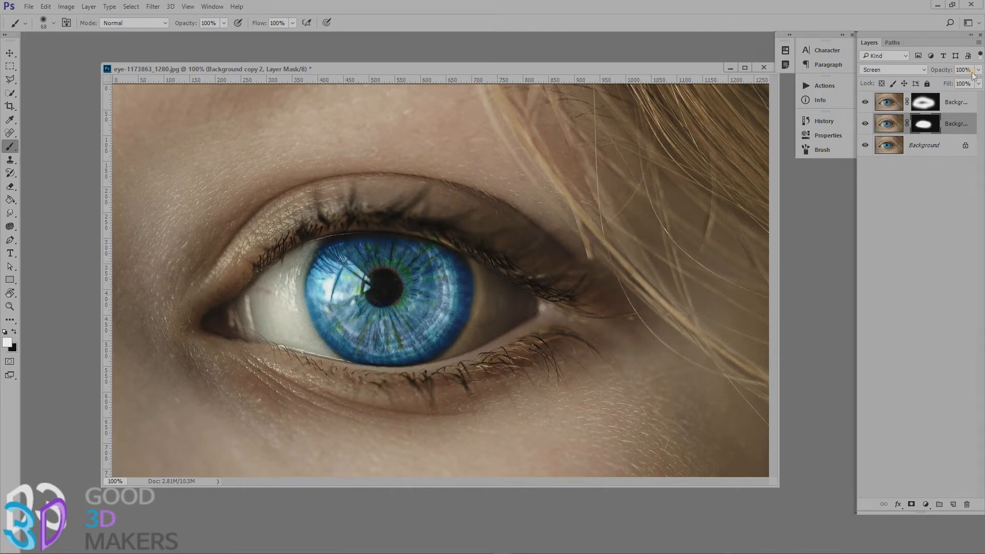
pyautogui.click(921, 70)
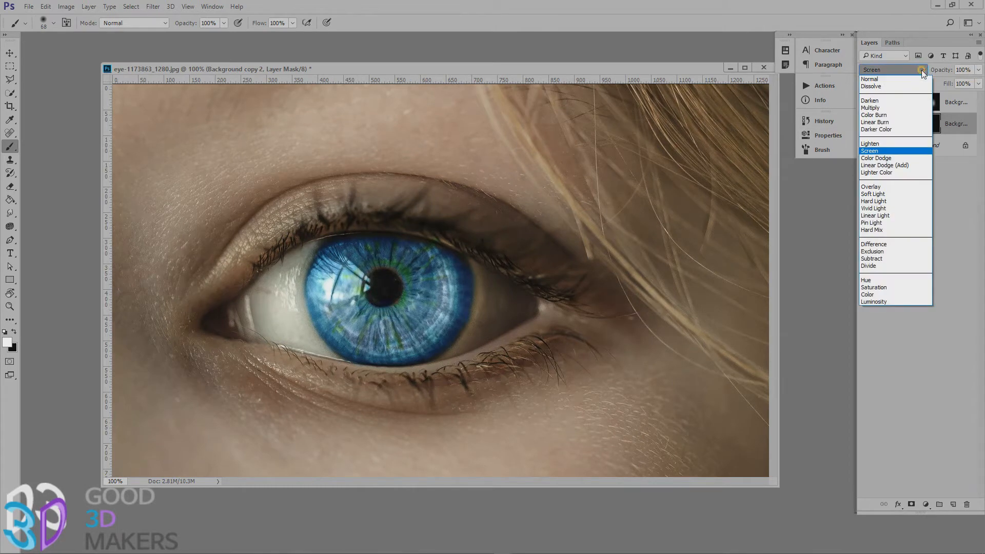
pyautogui.click(896, 158)
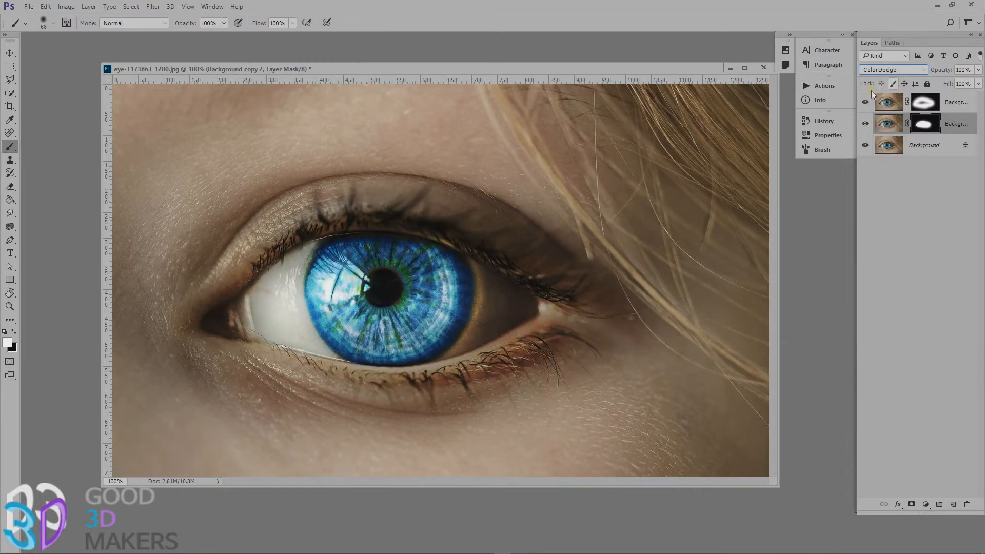
pyautogui.moveTo(866, 104)
pyautogui.mouseDown()
pyautogui.moveTo(862, 126)
pyautogui.moveTo(864, 104)
pyautogui.mouseUp()
# Close eye-1173863_1280.jpg without saving the changes.
pyautogui.moveTo(351, 68); pyautogui.dragTo(328, 78)
pyautogui.hotkey('ctrl', 'w')
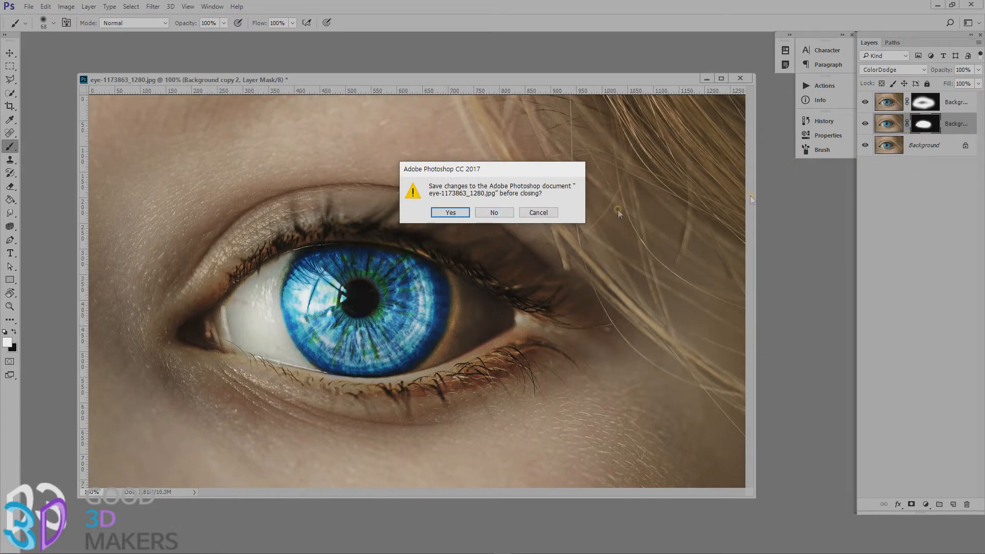
pyautogui.click(492, 213)
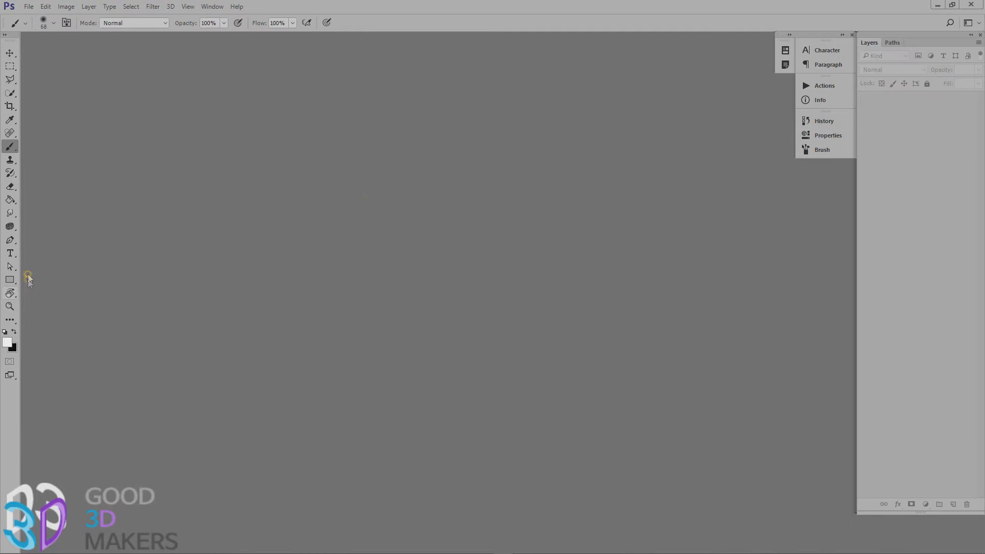
# Draw an open four-anchor path on the cheek in 3_14.jpg with the Pen tool, ending in a curved anchor.
pyautogui.click(10, 226)
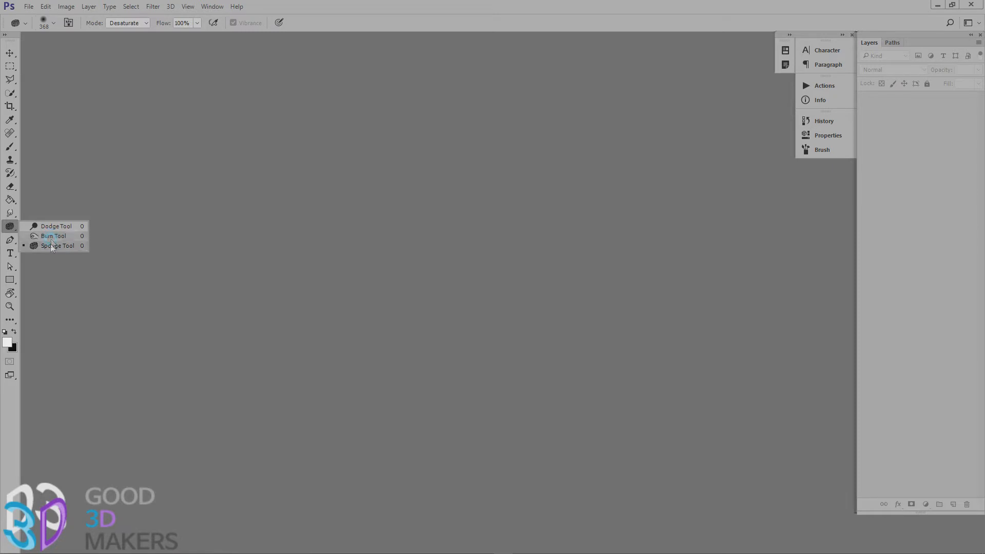
pyautogui.click(13, 242)
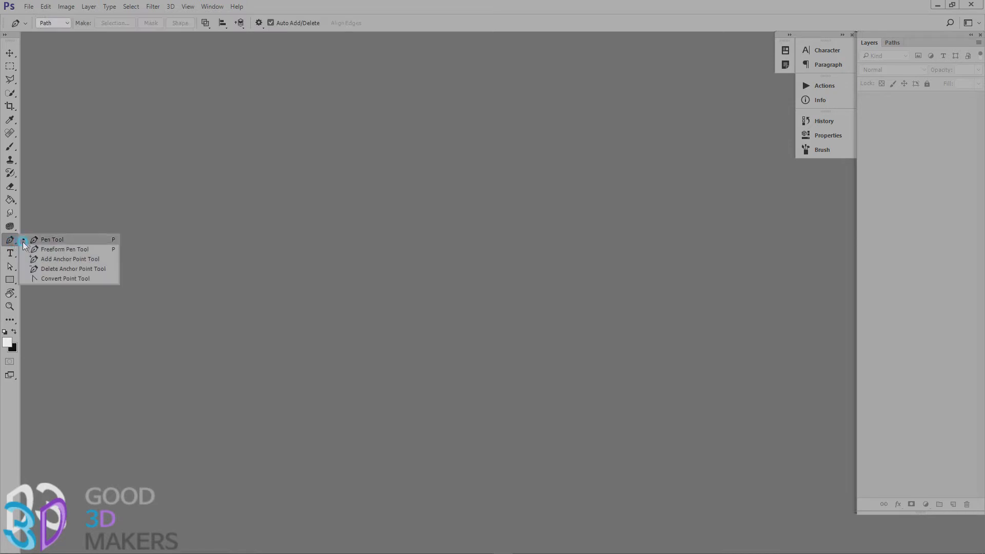
pyautogui.click(47, 243)
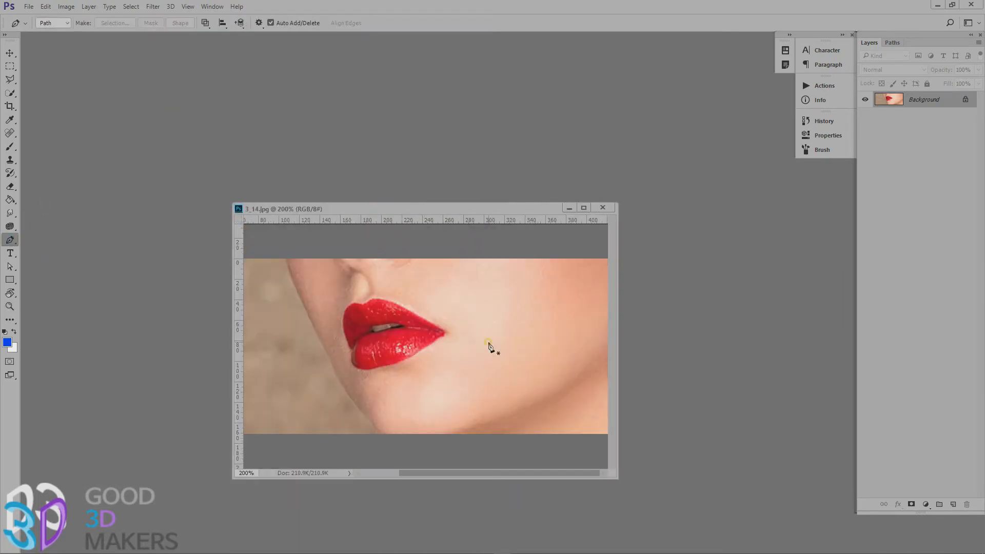
pyautogui.click(492, 269)
pyautogui.click(459, 347)
pyautogui.click(471, 399)
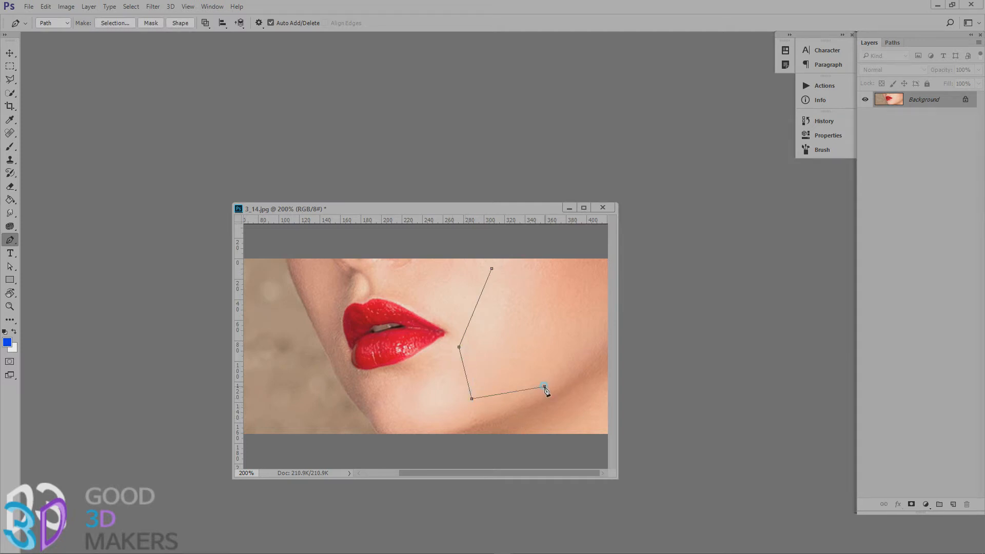
pyautogui.moveTo(544, 389); pyautogui.dragTo(582, 344)
# Adjust the curved end anchor's handle with the Direct Selection tool and move the path's second anchor slightly up.
pyautogui.click(11, 267)
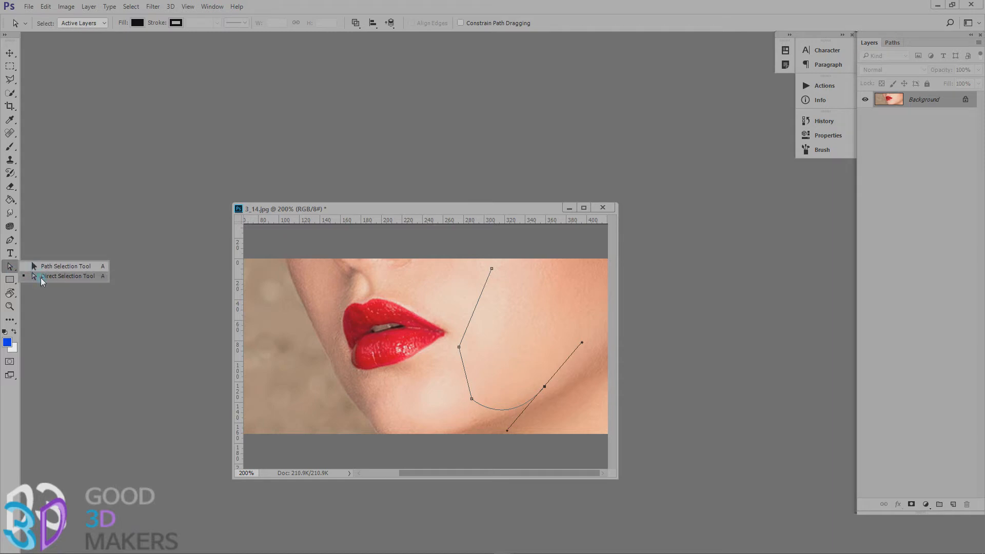
pyautogui.click(41, 278)
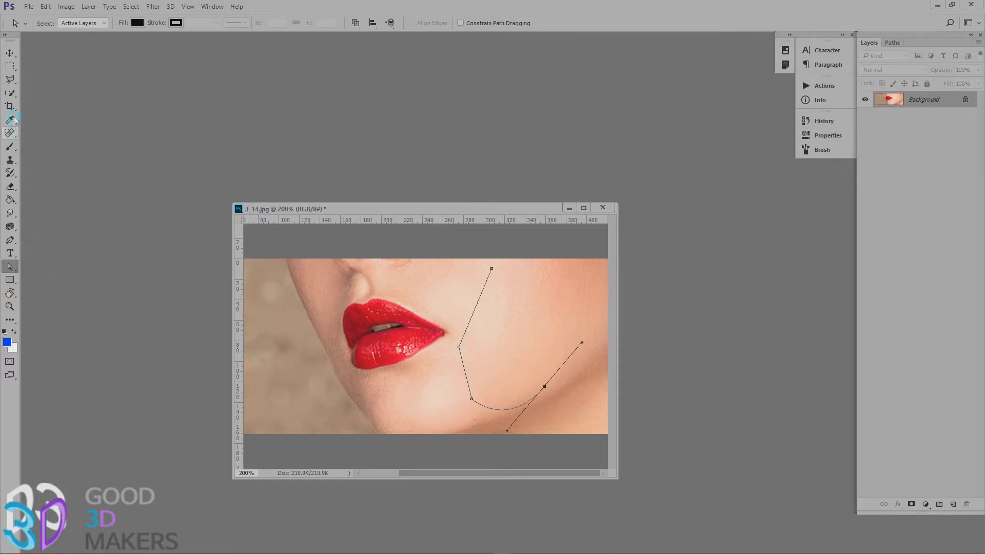
pyautogui.click(10, 266)
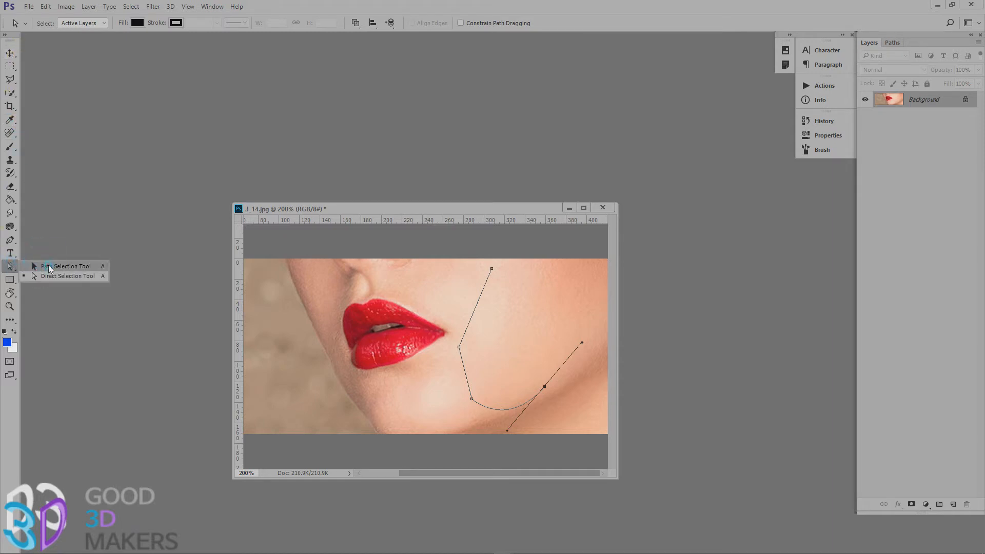
pyautogui.click(84, 283)
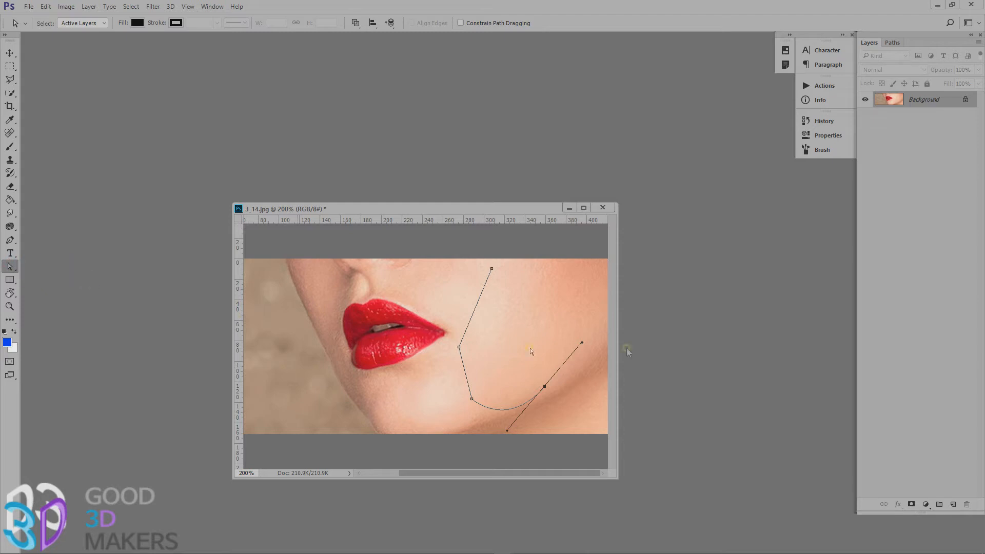
pyautogui.click(11, 269)
pyautogui.click(43, 278)
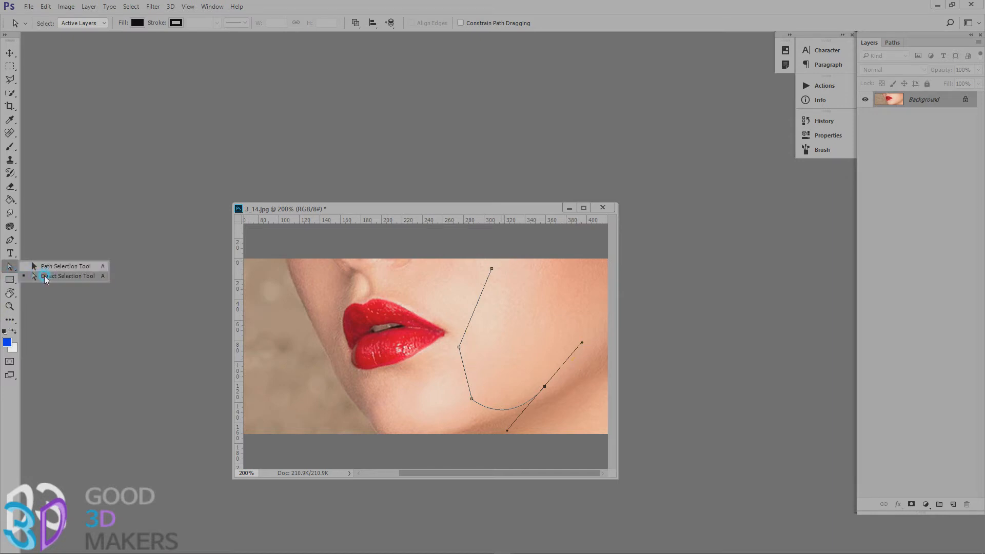
pyautogui.click(542, 388)
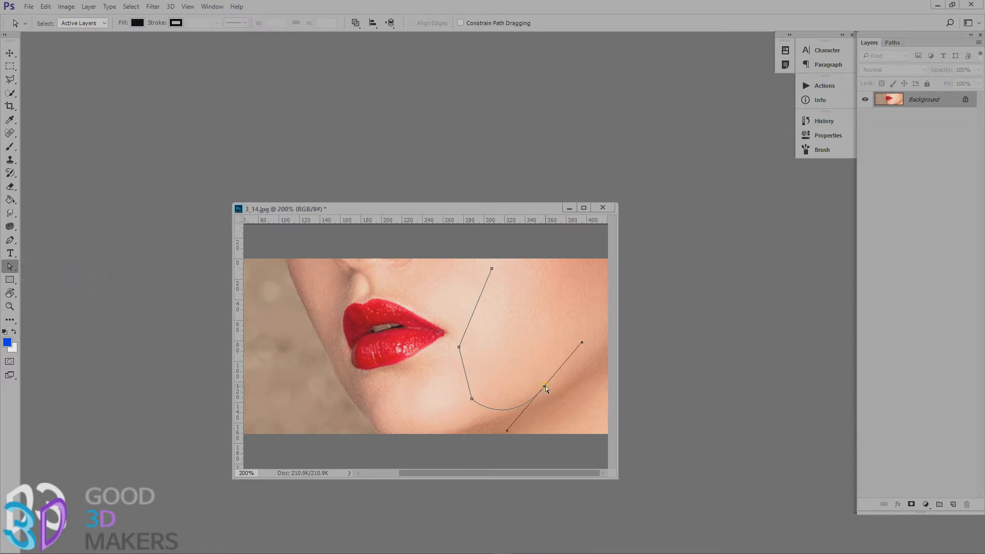
pyautogui.moveTo(584, 340)
pyautogui.mouseDown()
pyautogui.moveTo(593, 378)
pyautogui.moveTo(579, 433)
pyautogui.moveTo(571, 333)
pyautogui.mouseUp()
pyautogui.moveTo(460, 347); pyautogui.dragTo(453, 321)
pyautogui.click(492, 263)
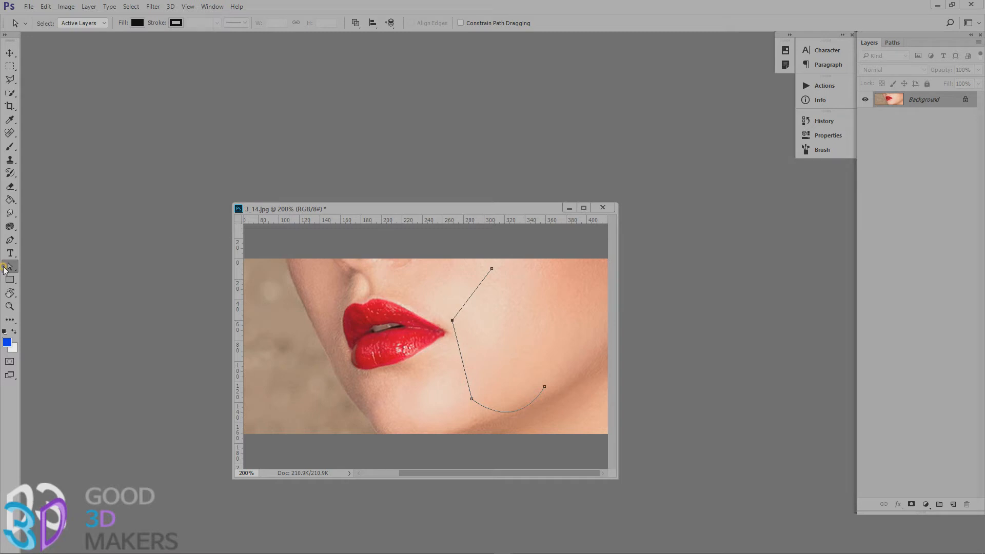
# Turn the path's second anchor into a smooth curve point with the Convert Point tool.
pyautogui.click(10, 239)
pyautogui.click(56, 279)
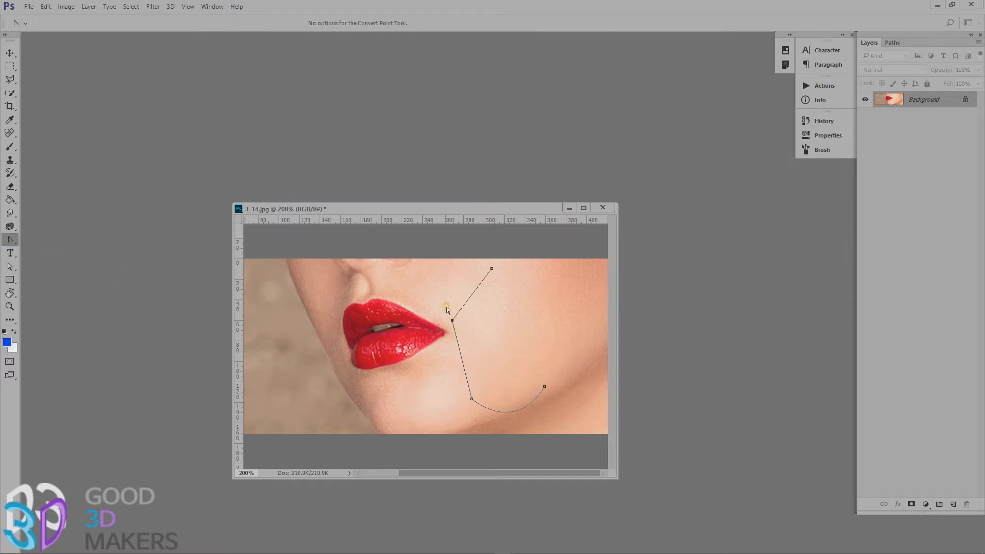
pyautogui.moveTo(451, 320); pyautogui.dragTo(438, 369)
# Continue the path from its lower end anchor up the cheek with three more Pen tool anchors, undoing the misplaced one.
pyautogui.click(10, 239)
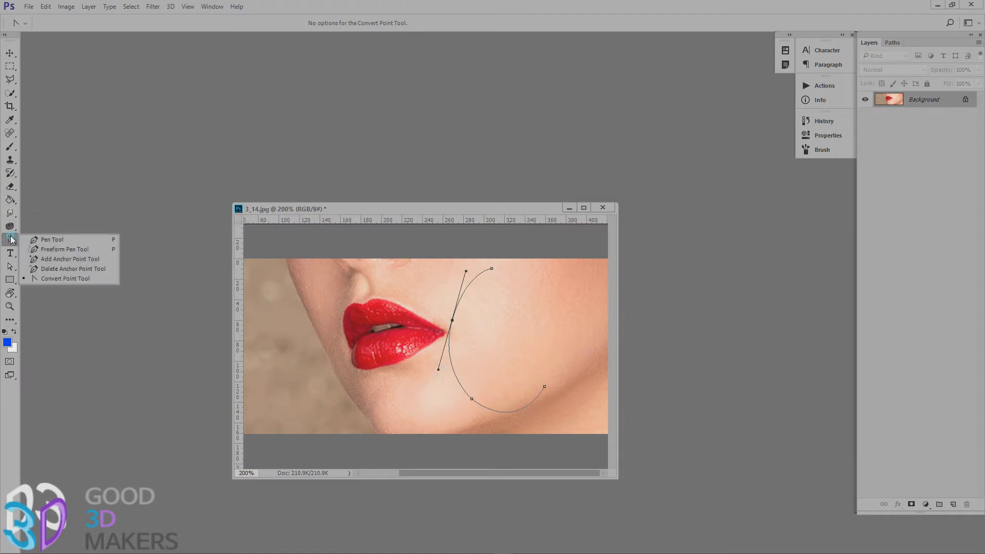
pyautogui.click(51, 240)
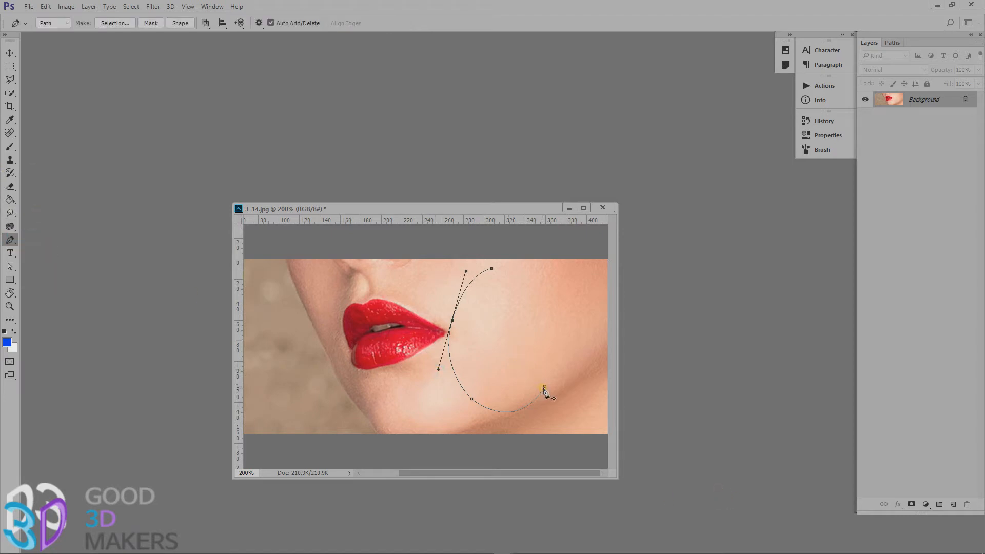
pyautogui.click(545, 385)
pyautogui.click(562, 312)
pyautogui.click(520, 284)
pyautogui.hotkey('ctrl', 'z')
pyautogui.click(539, 291)
pyautogui.click(521, 279)
# Extend the cheek path with one more curved anchor and three corner anchors, and close it at its starting anchor.
pyautogui.moveTo(499, 305); pyautogui.dragTo(521, 345)
pyautogui.click(536, 321)
pyautogui.click(487, 360)
pyautogui.click(471, 311)
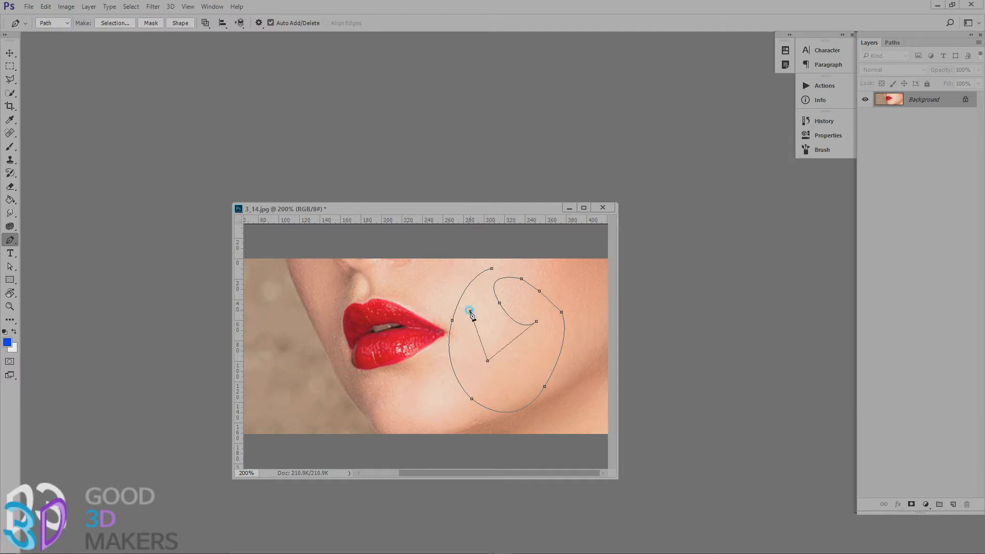
pyautogui.click(491, 269)
# Convert the closed cheek path to a new anti-aliased selection with a feather radius of 0 pixels, and deselect it.
pyautogui.rightClick(536, 353)
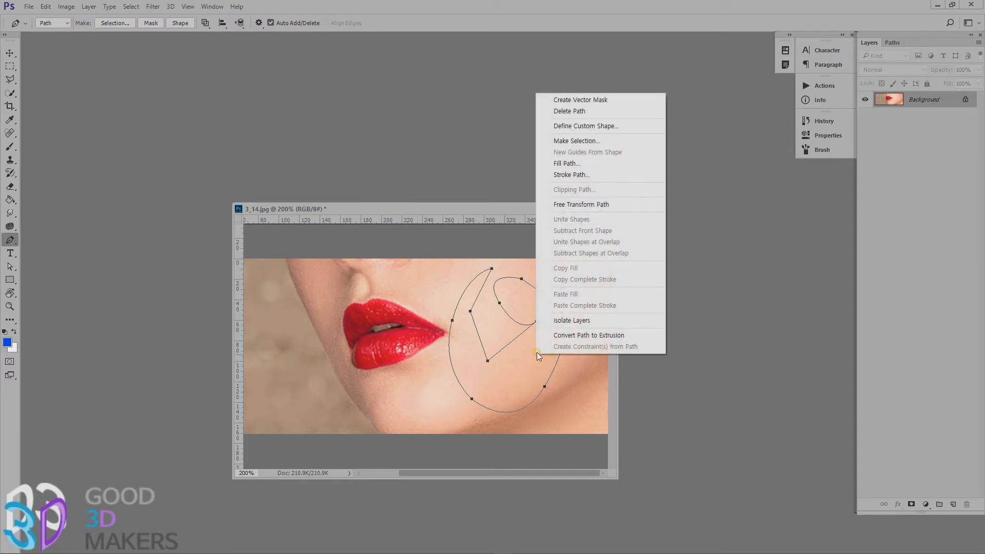
pyautogui.click(579, 140)
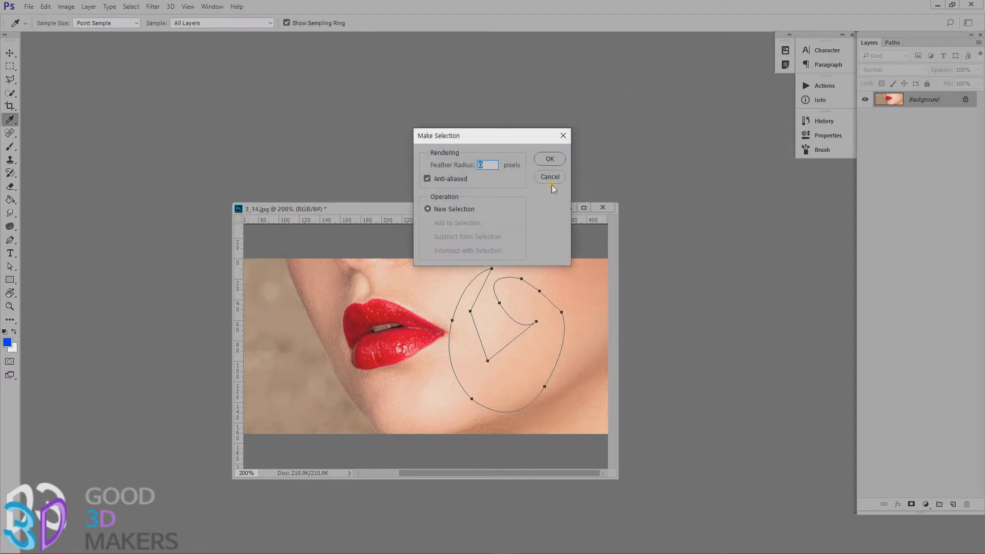
pyautogui.click(550, 159)
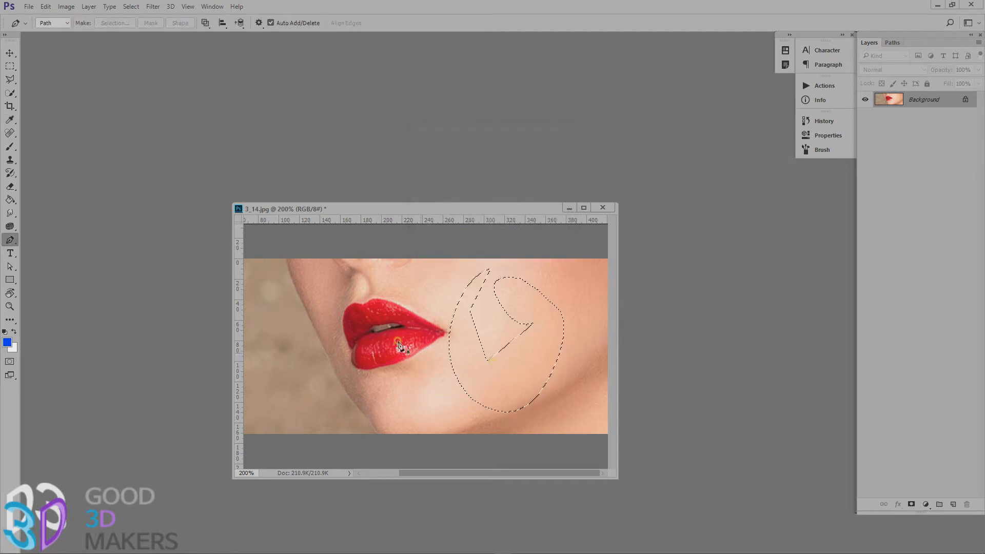
pyautogui.hotkey('ctrl', 'd')
# Start a Pen tool path at the dip of the upper lip, with a curved anchor on the lip's peak whose outgoing handle is removed.
pyautogui.scroll(5, 387, 352)
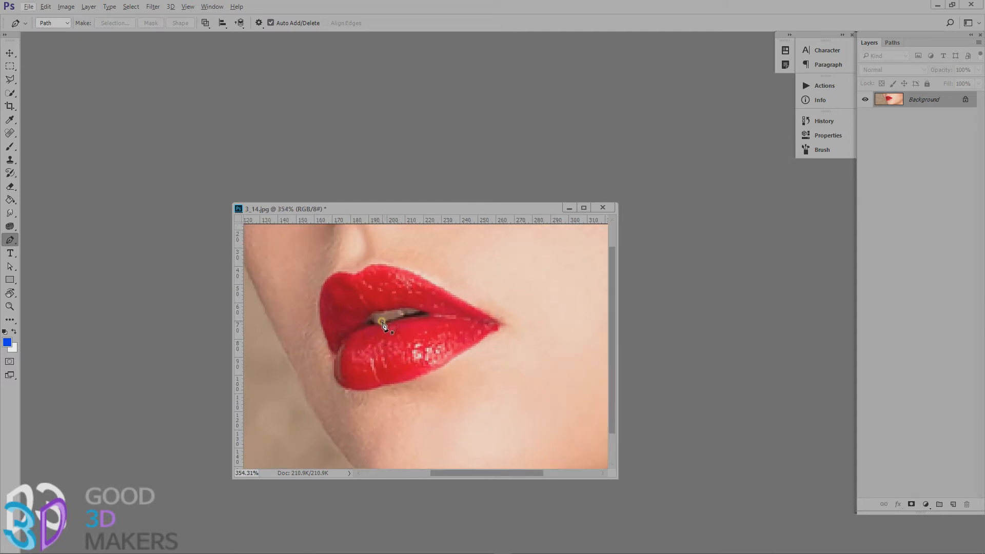
pyautogui.moveTo(386, 307); pyautogui.dragTo(432, 335)
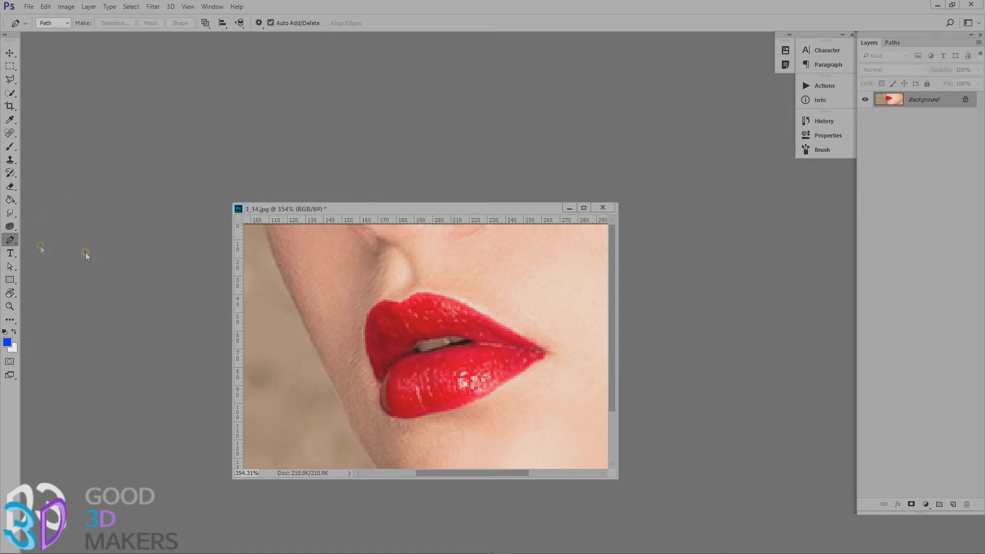
pyautogui.click(400, 302)
pyautogui.click(437, 297)
pyautogui.moveTo(424, 292); pyautogui.dragTo(434, 294)
pyautogui.keyDown('alt'); pyautogui.click(425, 292); pyautogui.keyUp('alt')
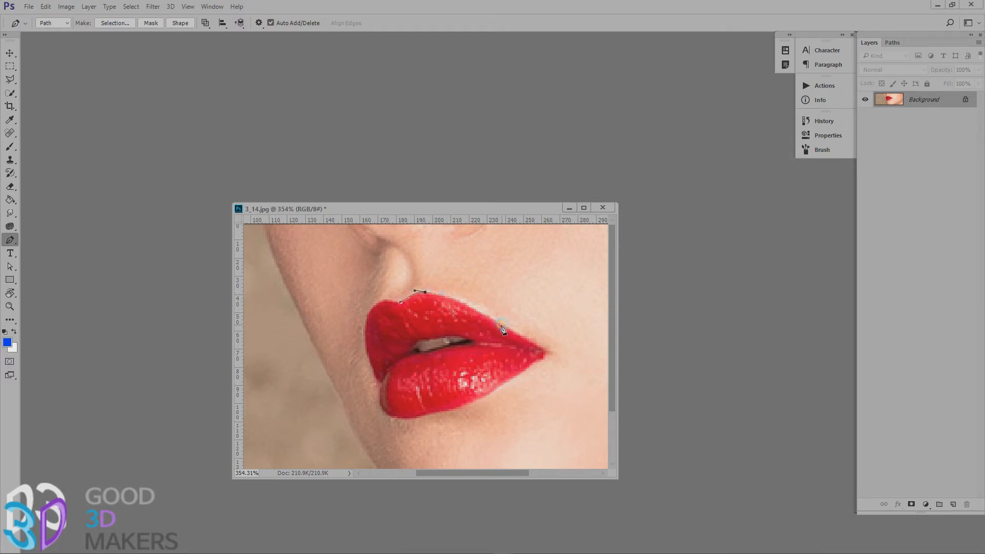
# Trace the upper lip's edge to the mouth corner and around it onto the lower lip, redoing the first curved anchor closer in.
pyautogui.moveTo(498, 321); pyautogui.dragTo(540, 347)
pyautogui.scroll(3, 509, 316)
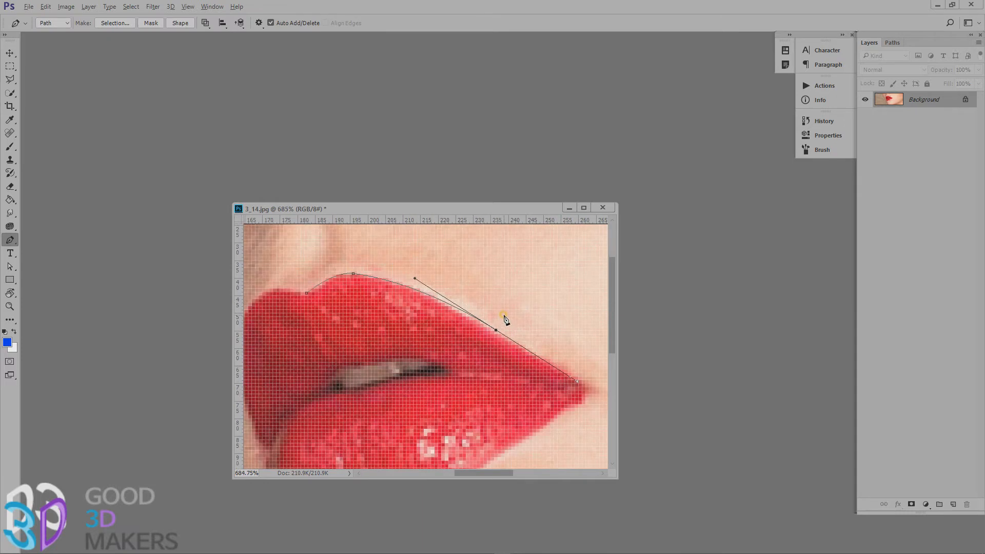
pyautogui.hotkey('ctrl', 'z')
pyautogui.moveTo(441, 300); pyautogui.dragTo(470, 320)
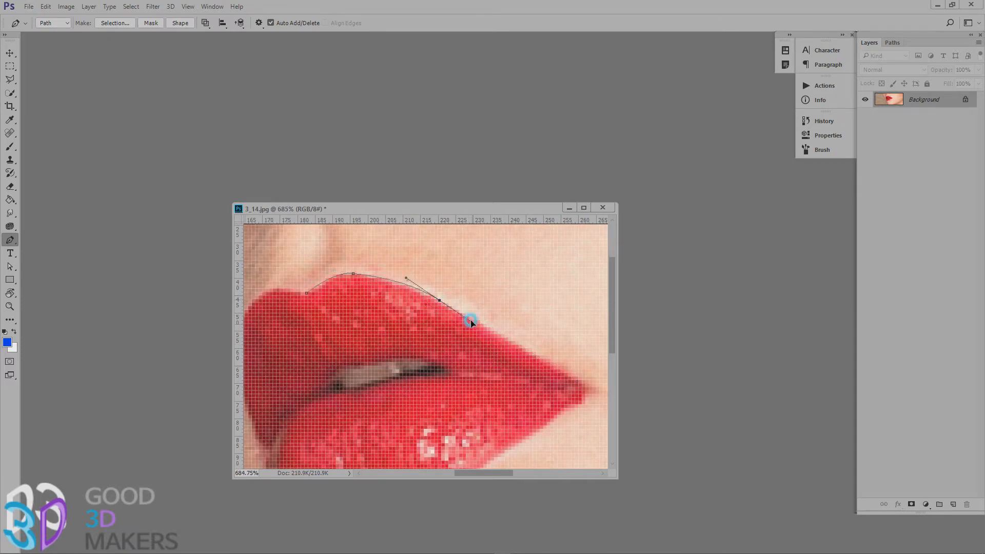
pyautogui.click(560, 370)
pyautogui.click(559, 414)
pyautogui.moveTo(559, 432); pyautogui.dragTo(552, 330)
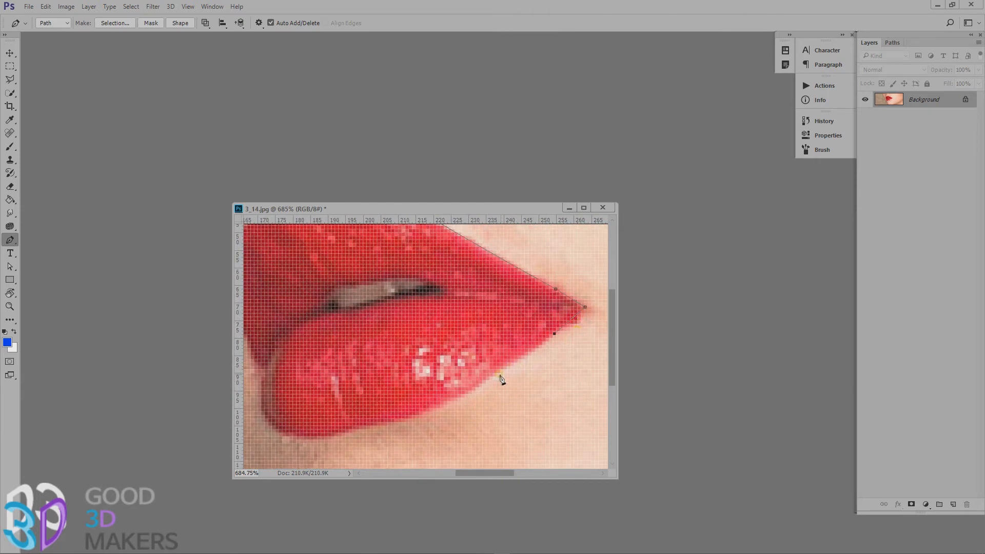
# Trace the lower lip's bottom edge with curved anchors, removing outgoing handles, as far as its rounded far end.
pyautogui.moveTo(484, 383)
pyautogui.mouseDown()
pyautogui.moveTo(457, 396)
pyautogui.moveTo(515, 353)
pyautogui.moveTo(481, 386)
pyautogui.mouseUp()
pyautogui.keyDown('alt'); pyautogui.click(485, 383); pyautogui.keyUp('alt')
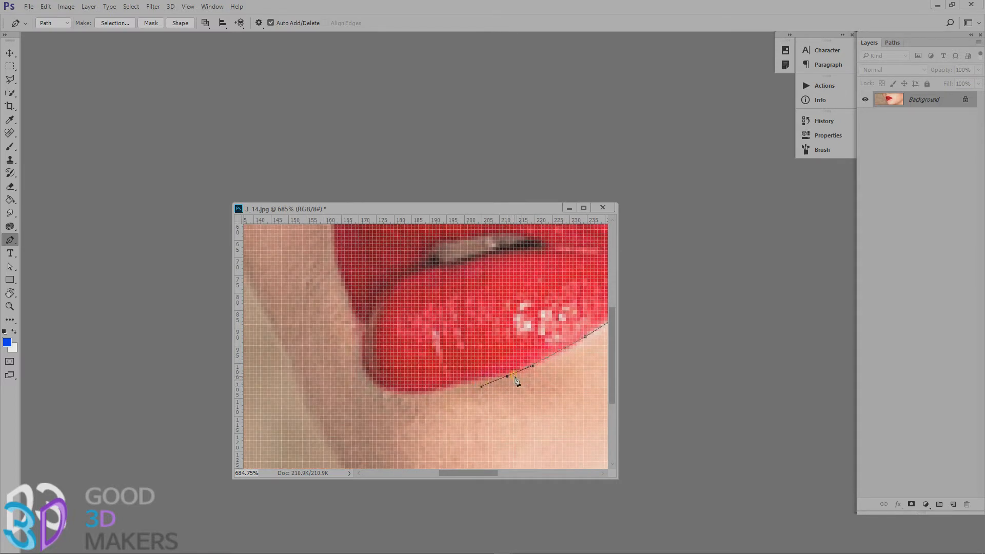
pyautogui.moveTo(459, 383)
pyautogui.mouseDown()
pyautogui.moveTo(448, 380)
pyautogui.moveTo(460, 385)
pyautogui.mouseUp()
pyautogui.click(414, 395)
pyautogui.keyDown('alt'); pyautogui.click(423, 394); pyautogui.keyUp('alt')
pyautogui.moveTo(366, 373); pyautogui.dragTo(353, 347)
pyautogui.keyDown('alt'); pyautogui.click(364, 373); pyautogui.keyUp('alt')
# Trace the lips' far side up to the upper lip and close the outline at its starting anchor.
pyautogui.moveTo(366, 325); pyautogui.dragTo(319, 310)
pyautogui.keyDown('alt'); pyautogui.click(366, 325); pyautogui.keyUp('alt')
pyautogui.click(341, 279)
pyautogui.moveTo(369, 263); pyautogui.dragTo(381, 265)
pyautogui.click(396, 269)
# Draw a second closed path around the mouth opening between the lips, undoing and replacing the misplaced anchors.
pyautogui.moveTo(528, 326); pyautogui.dragTo(393, 333)
pyautogui.click(394, 337)
pyautogui.keyDown('alt'); pyautogui.click(482, 342); pyautogui.keyUp('alt')
pyautogui.hotkey('ctrl', 'alt', 'z')
pyautogui.hotkey('ctrl', 'alt', 'z')
pyautogui.click(473, 345)
pyautogui.click(395, 359)
pyautogui.keyDown('alt'); pyautogui.click(356, 363); pyautogui.keyUp('alt')
pyautogui.keyDown('alt'); pyautogui.click(376, 342); pyautogui.keyUp('alt')
pyautogui.click(394, 336)
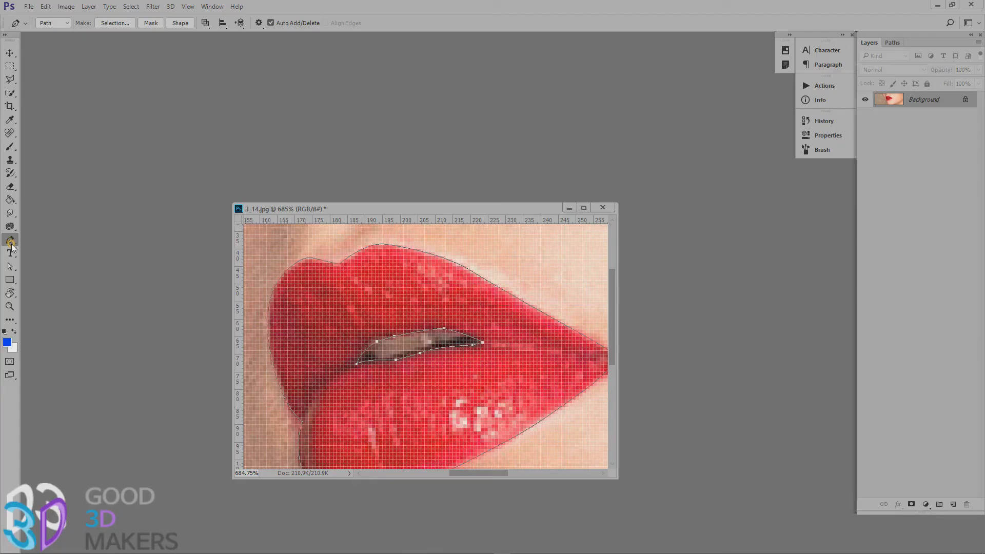
# Convert the lip outline and mouth-opening paths to a selection and copy the selected lips to a new layer.
pyautogui.moveTo(10, 266); pyautogui.dragTo(35, 271)
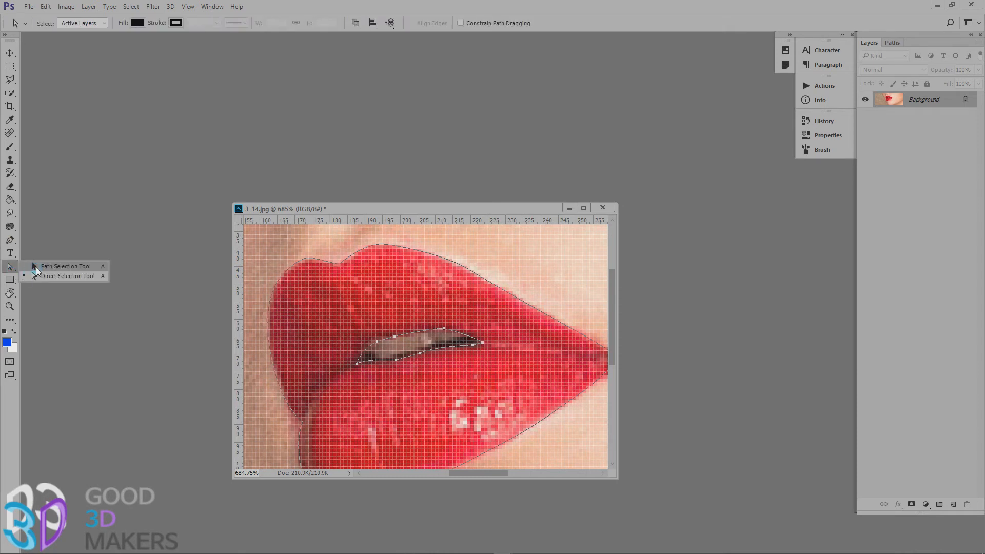
pyautogui.click(463, 339)
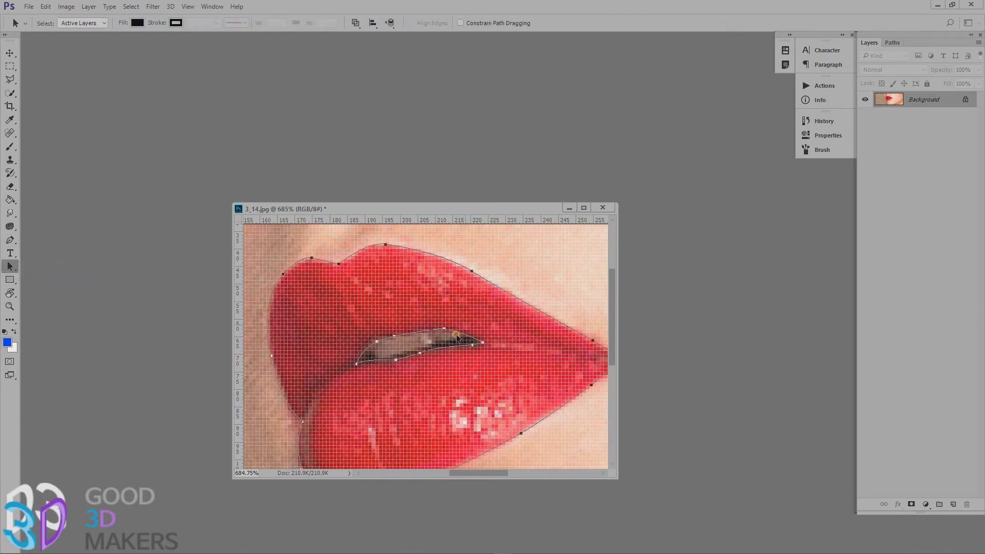
pyautogui.rightClick(464, 313)
pyautogui.click(493, 100)
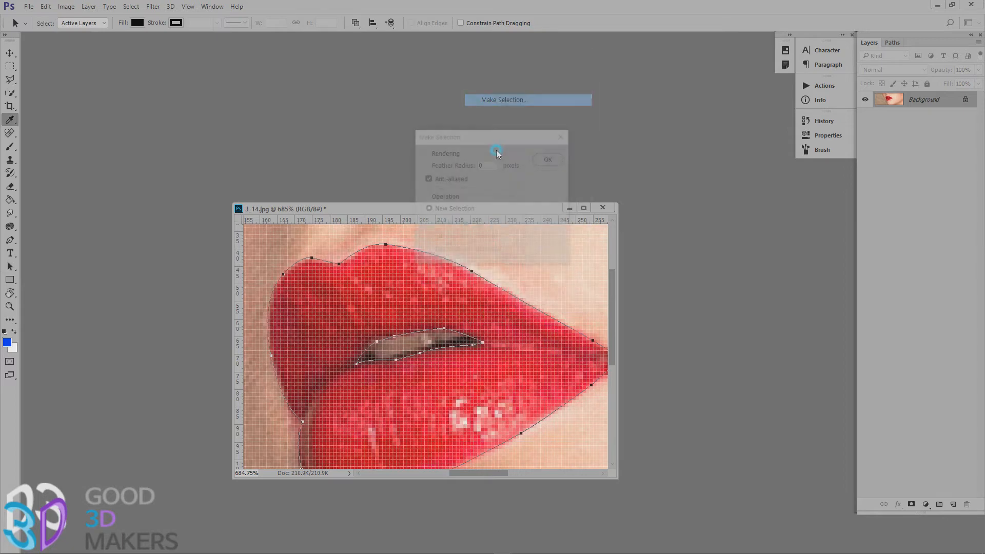
pyautogui.press('Return')
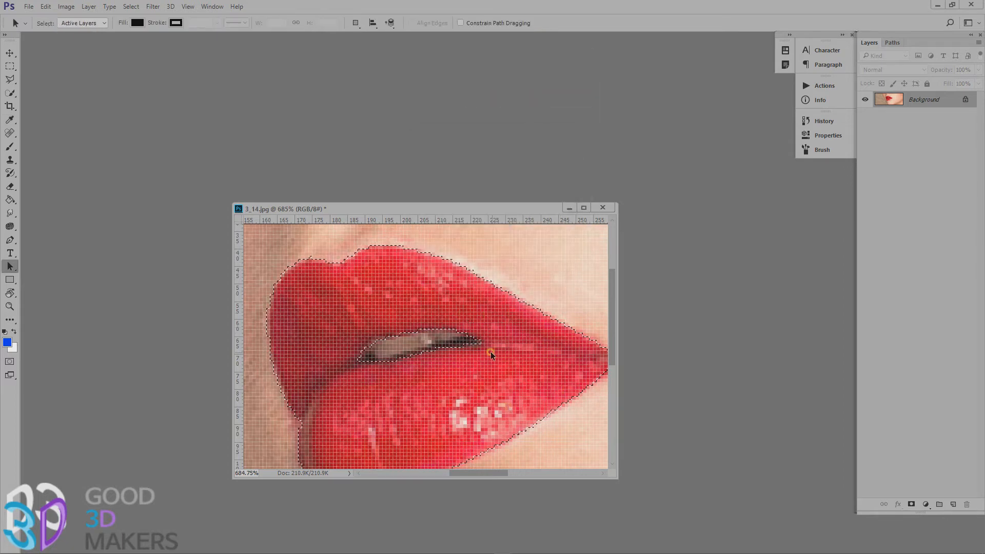
pyautogui.hotkey('ctrl', 'j')
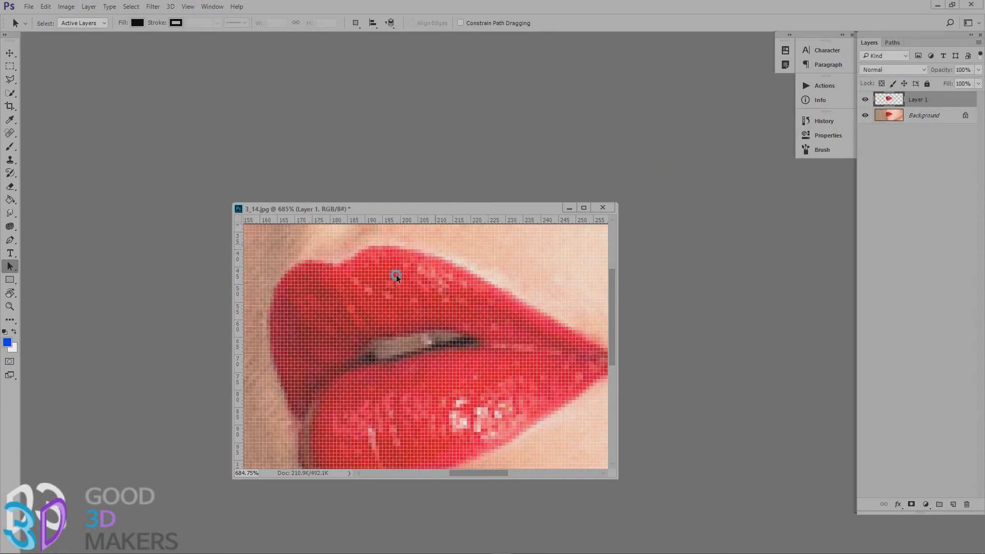
# Try shifting the copied lips slightly up and to the right with the Move tool, and undo the move.
pyautogui.press('v')
pyautogui.moveTo(463, 302); pyautogui.dragTo(497, 291)
pyautogui.hotkey('ctrl', 'z')
# Recolour the copied lips blue with Hue/Saturation, setting Hue to -127.
pyautogui.doubleClick(9, 306)
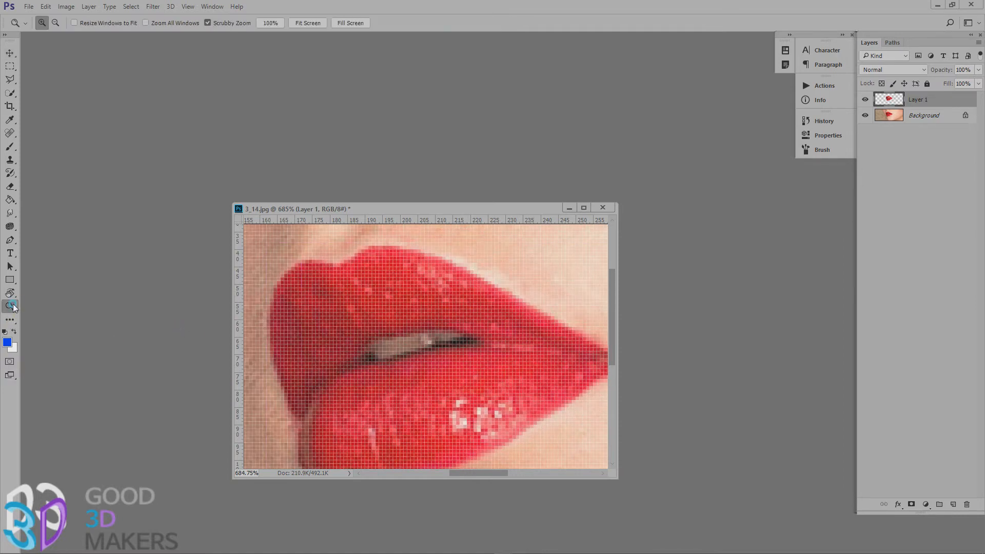
pyautogui.click(10, 53)
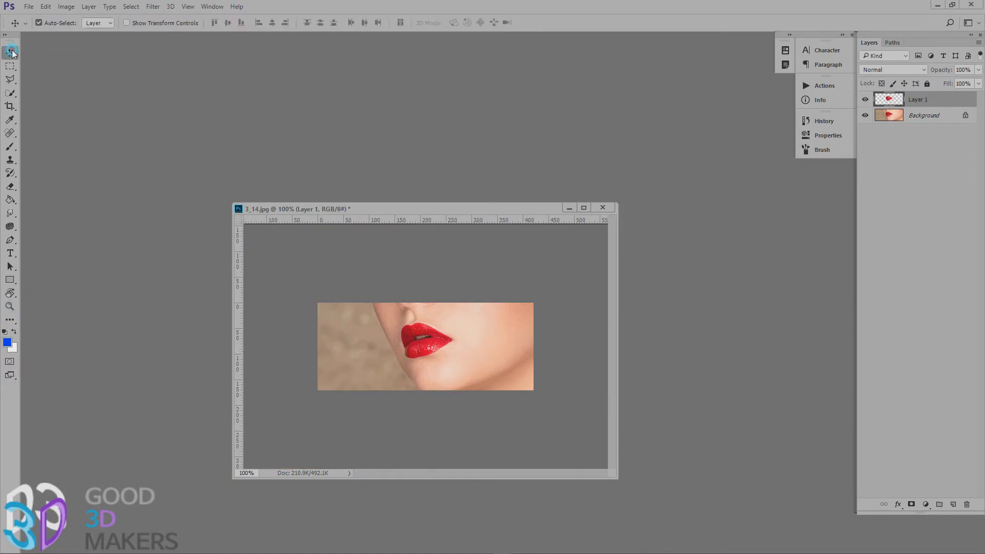
pyautogui.hotkey('ctrl', 'u')
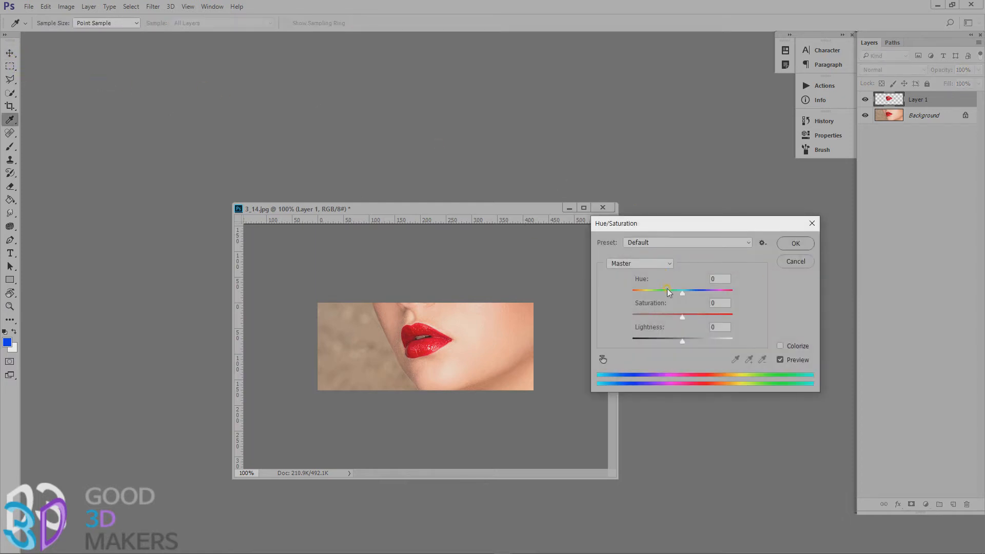
pyautogui.moveTo(682, 293); pyautogui.dragTo(738, 303)
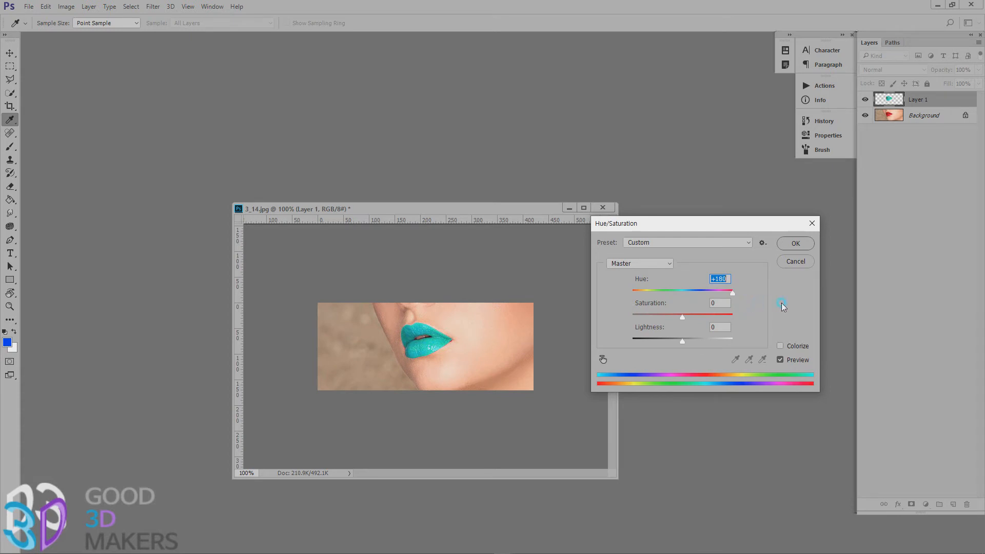
pyautogui.moveTo(783, 307); pyautogui.dragTo(643, 290)
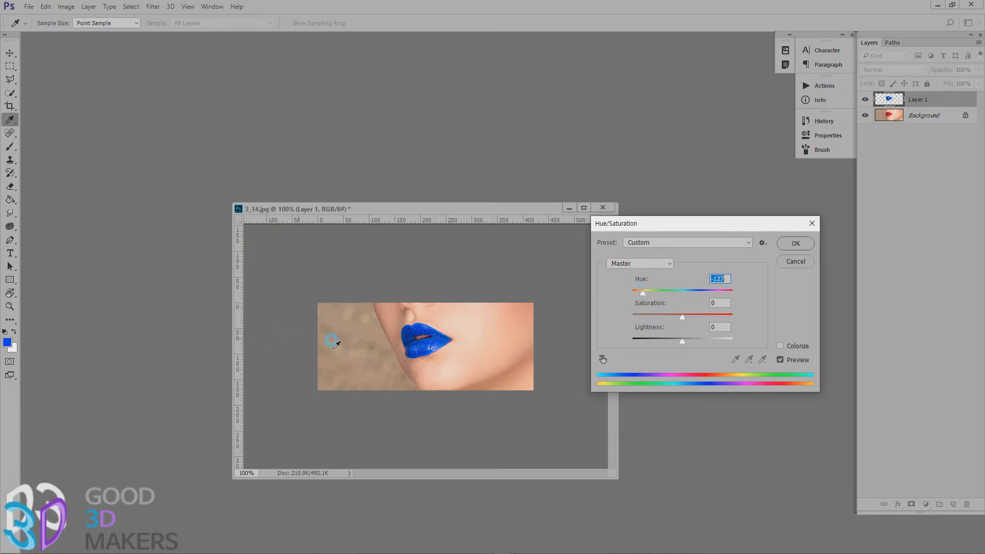
pyautogui.click(795, 244)
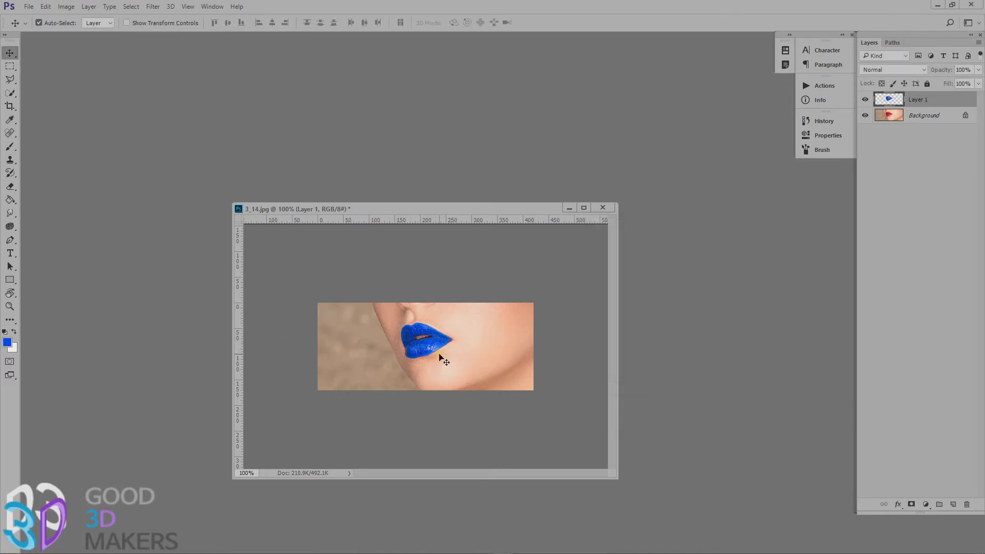
# Display the Work Path over the recoloured lips and select it with the Path Selection tool.
pyautogui.scroll(5, 438, 341)
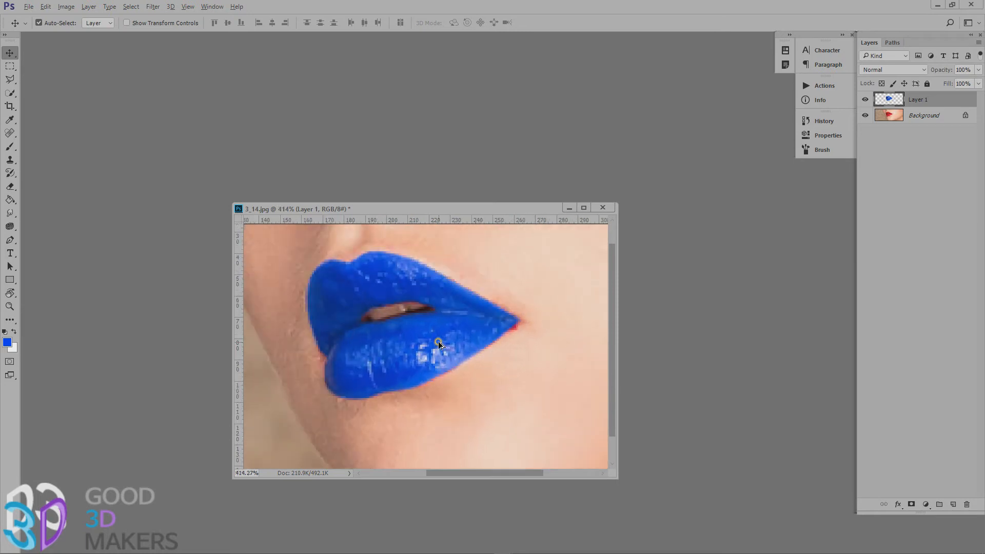
pyautogui.scroll(1, 438, 341)
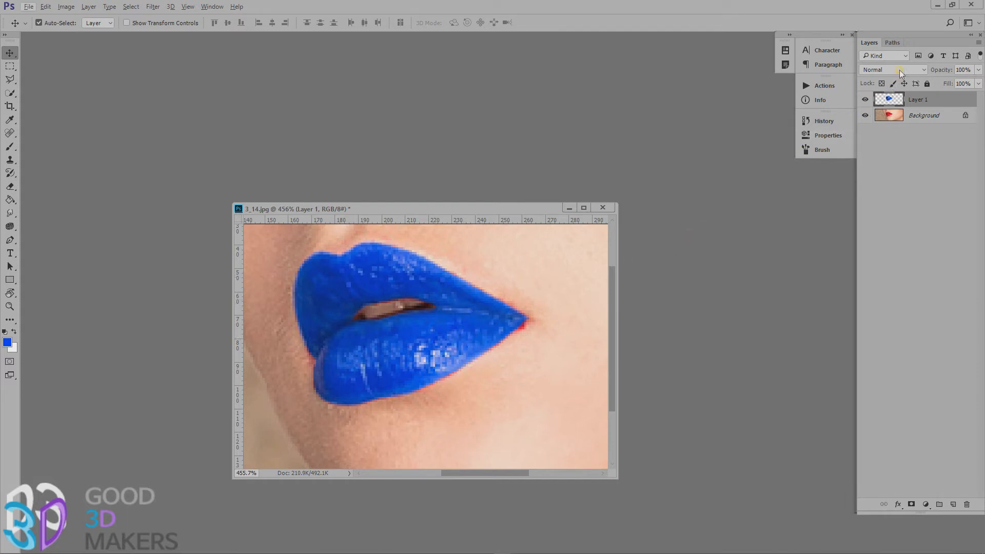
pyautogui.click(888, 44)
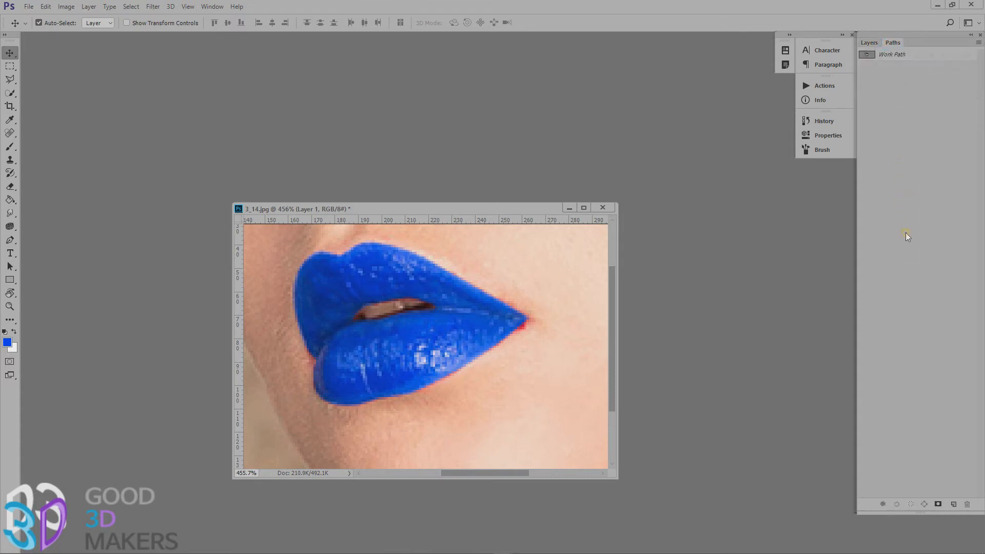
pyautogui.click(886, 55)
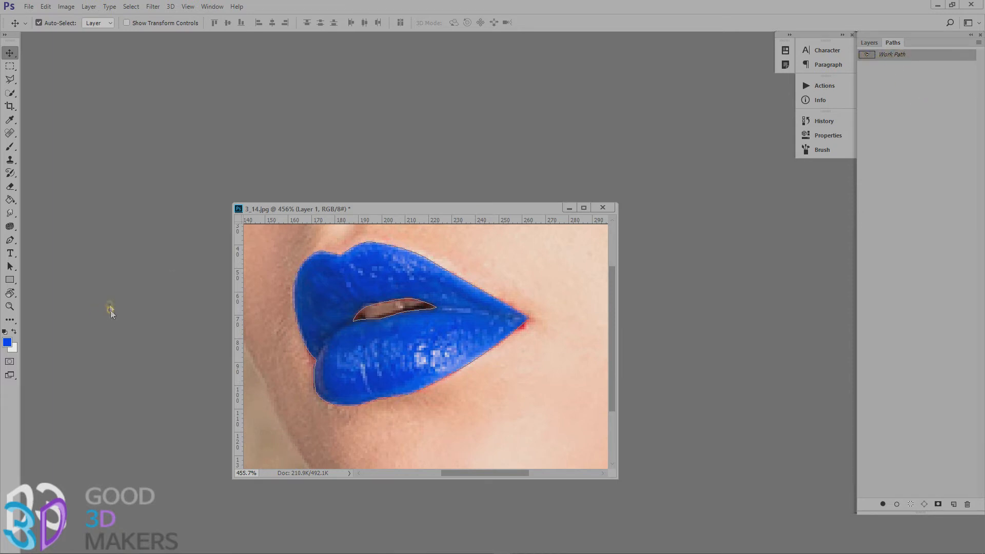
pyautogui.click(7, 268)
pyautogui.click(424, 305)
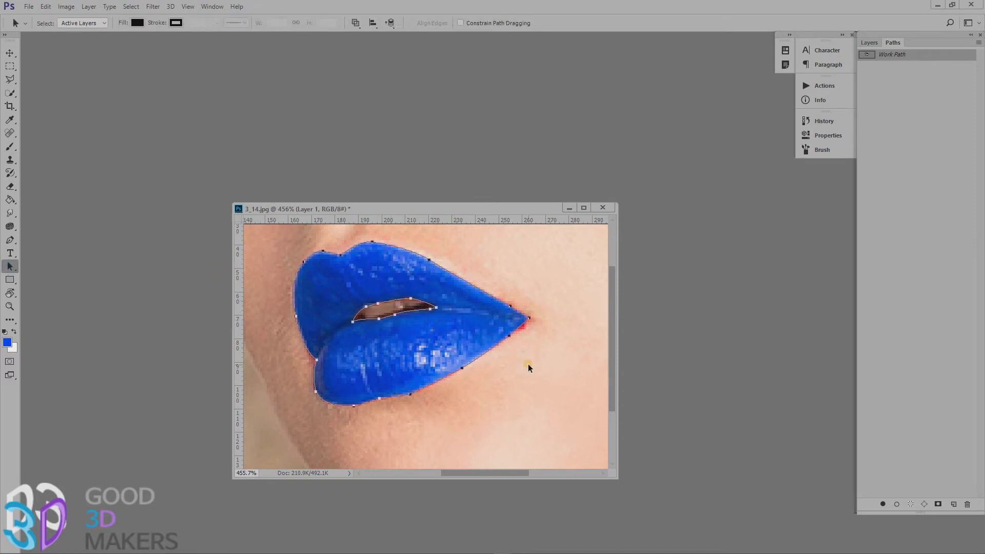
# Try to move the lip path's mouth-corner anchor slightly outward with the Direct Selection tool.
pyautogui.click(507, 333)
pyautogui.moveTo(14, 265); pyautogui.dragTo(42, 277)
pyautogui.click(508, 336)
pyautogui.moveTo(529, 319); pyautogui.dragTo(533, 314)
# Make the Background layer active and load the lips on Layer 1 as a selection.
pyautogui.click(869, 43)
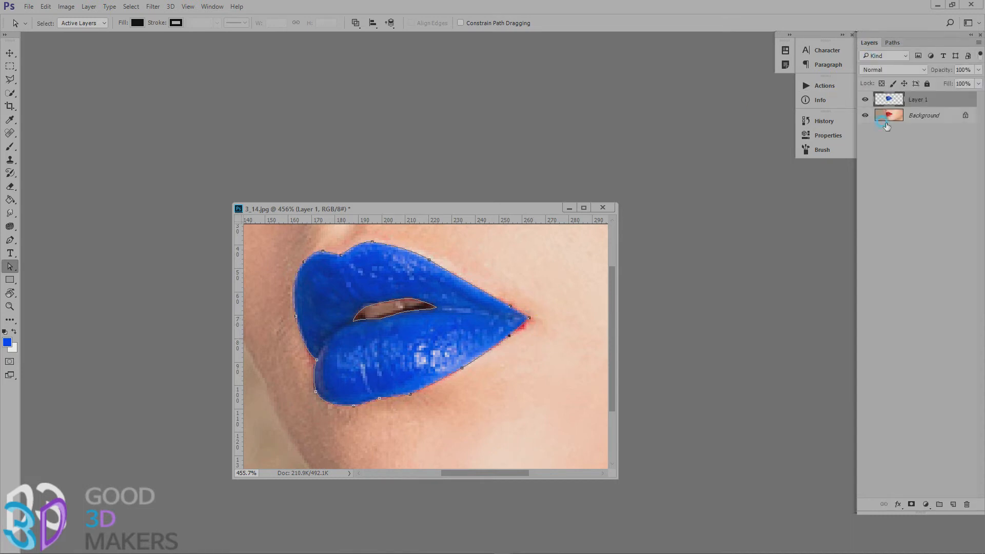
pyautogui.click(919, 117)
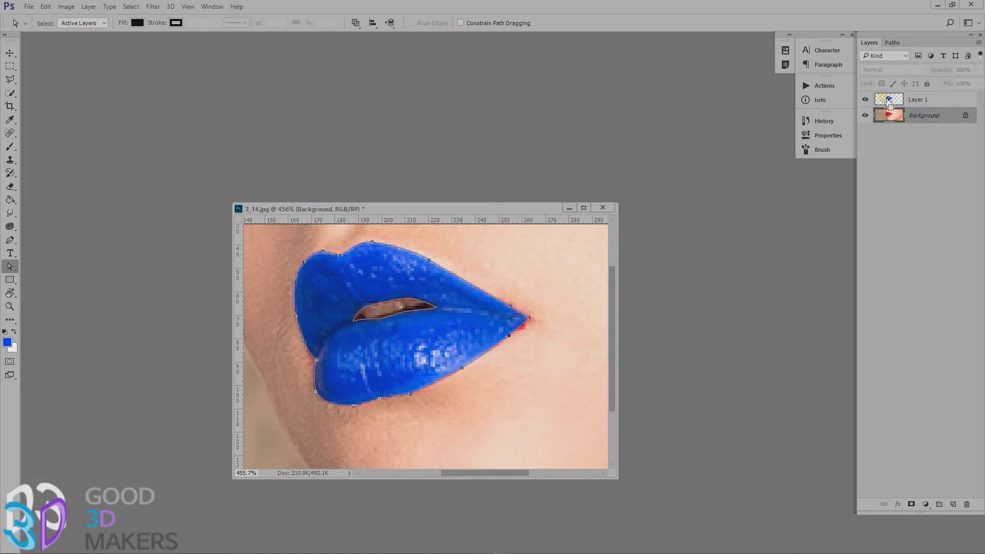
pyautogui.keyDown('ctrl'); pyautogui.click(890, 101); pyautogui.keyUp('ctrl')
# Switch to the Brush tool and set the foreground color to magenta #ff00d2.
pyautogui.click(11, 147)
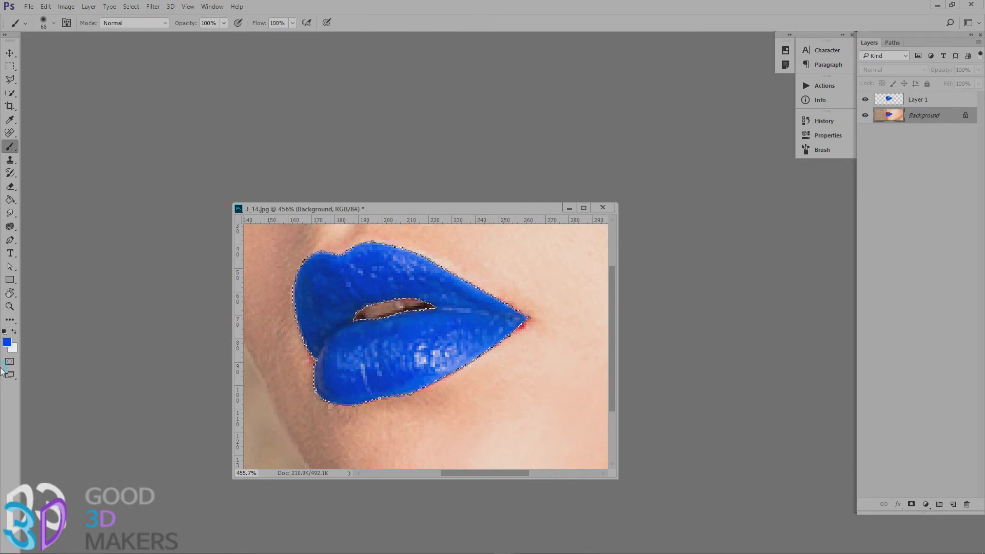
pyautogui.click(7, 342)
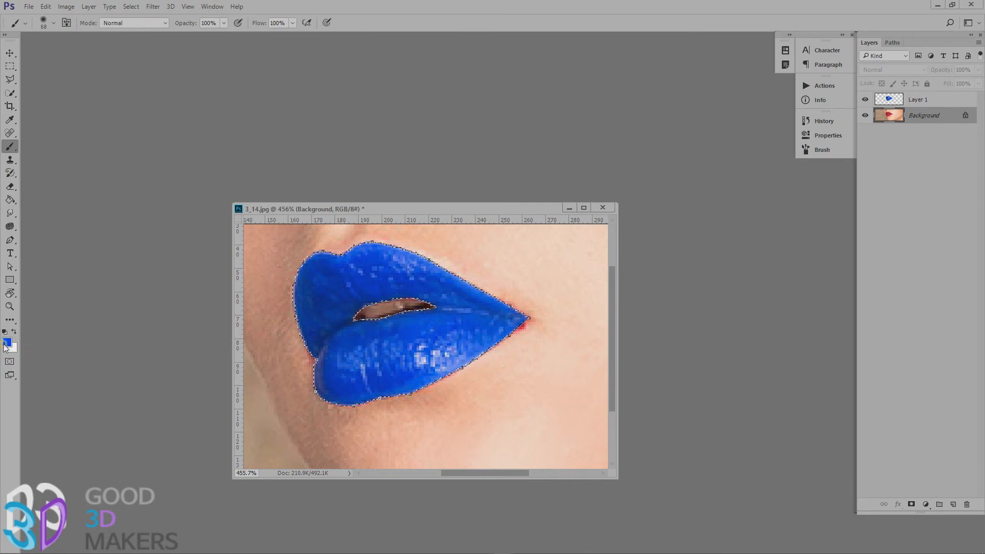
pyautogui.click(801, 338)
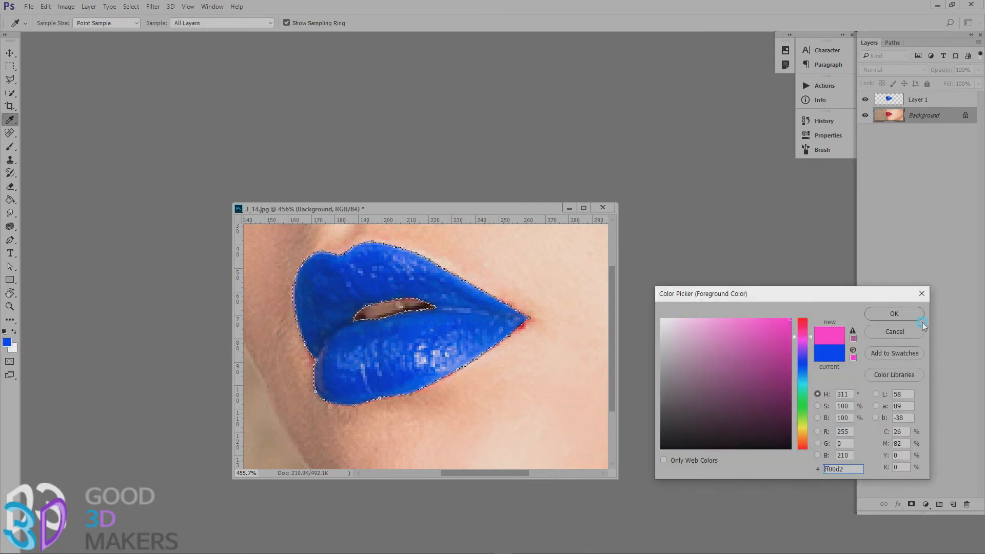
pyautogui.click(924, 311)
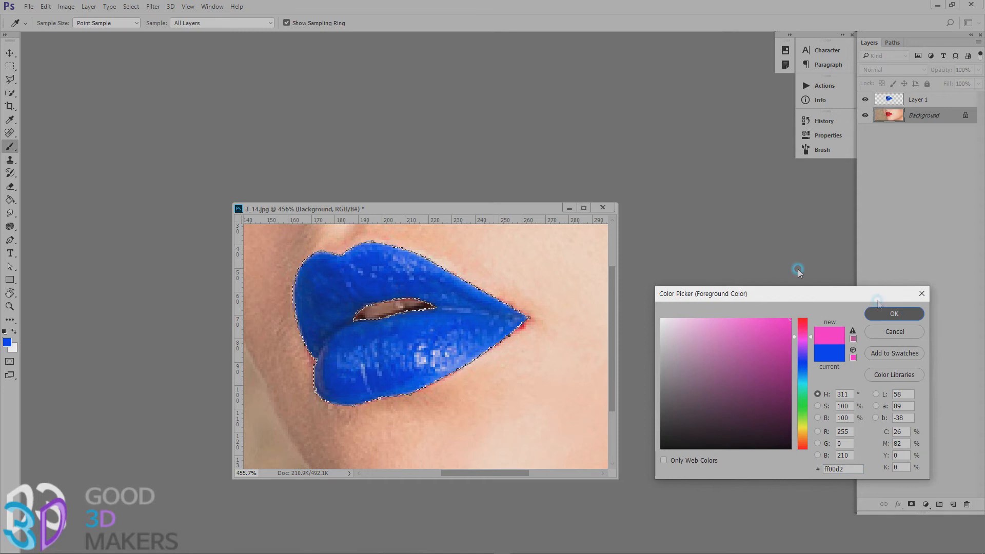
# Try painting magenta over the selected lips on Layer 1, and undo the brush stroke.
pyautogui.click(915, 99)
pyautogui.moveTo(405, 383)
pyautogui.mouseDown()
pyautogui.moveTo(516, 275)
pyautogui.moveTo(396, 277)
pyautogui.mouseUp()
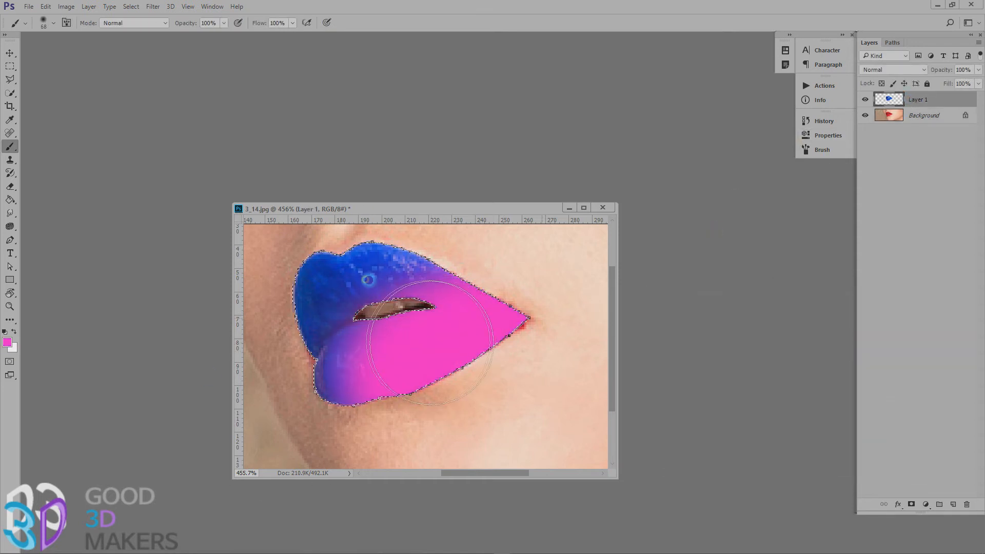
pyautogui.hotkey('ctrl', 'z')
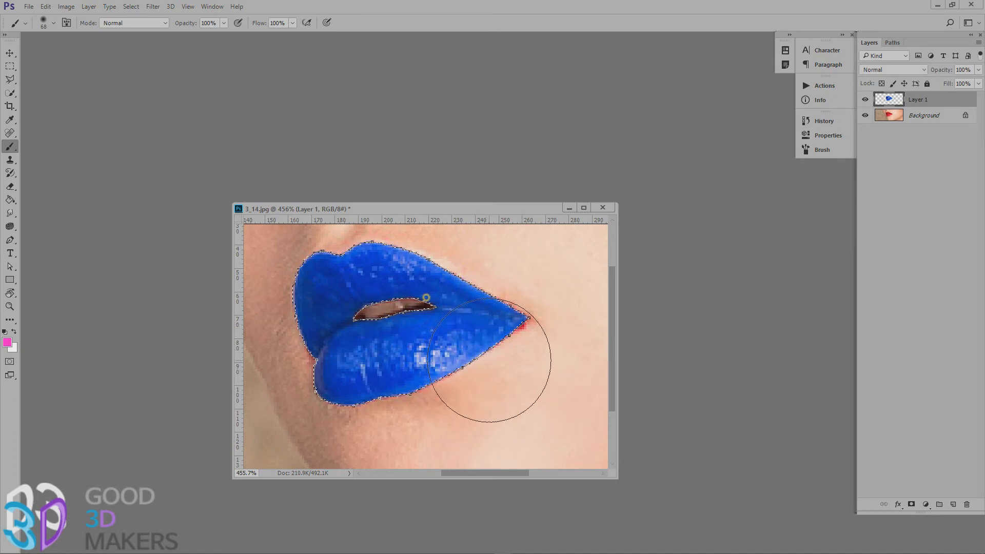
# Invert the lip selection and clone skin over the leftover red at the lip edges with the Clone Stamp tool.
pyautogui.click(129, 8)
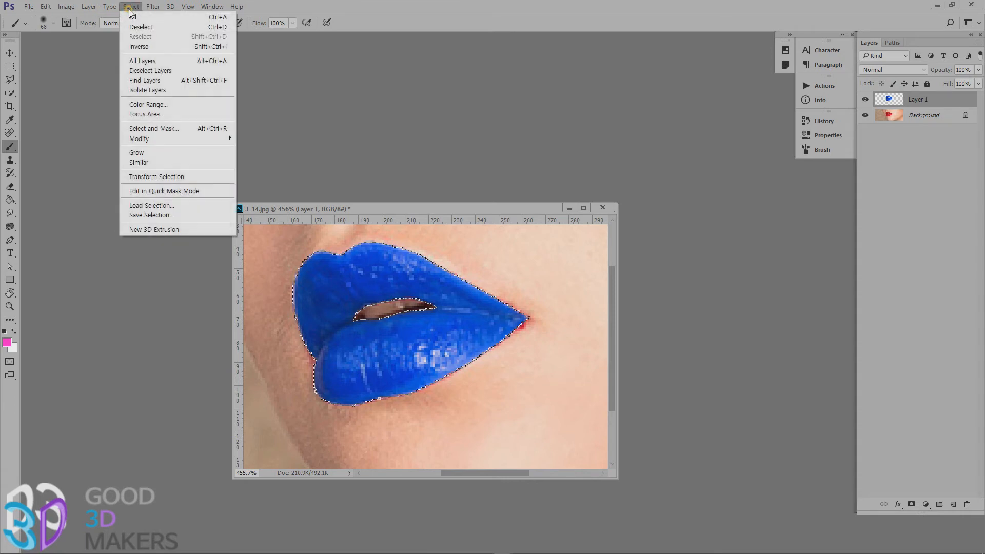
pyautogui.click(138, 47)
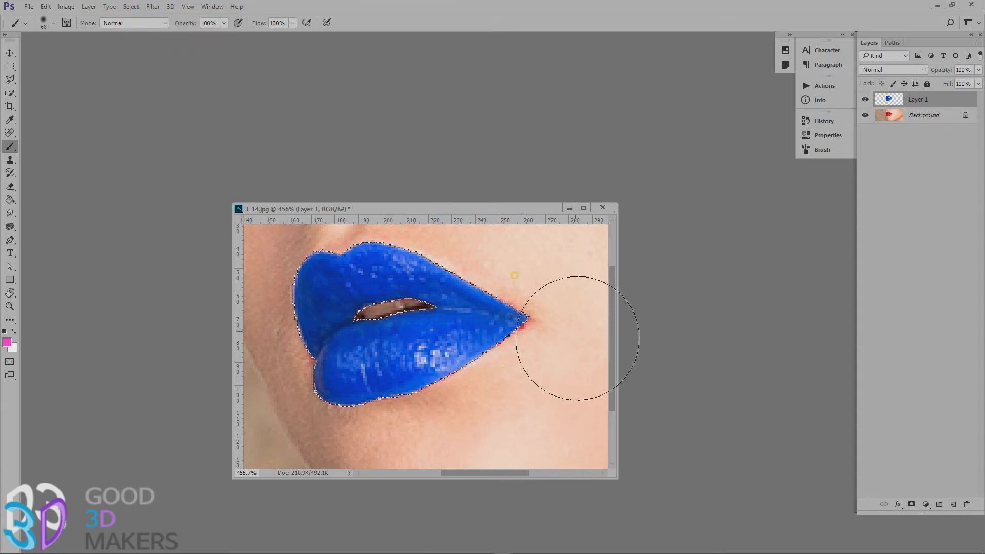
pyautogui.moveTo(550, 303)
pyautogui.mouseDown()
pyautogui.moveTo(546, 325)
pyautogui.moveTo(461, 407)
pyautogui.moveTo(275, 407)
pyautogui.moveTo(277, 246)
pyautogui.moveTo(552, 312)
pyautogui.mouseUp()
pyautogui.click(10, 159)
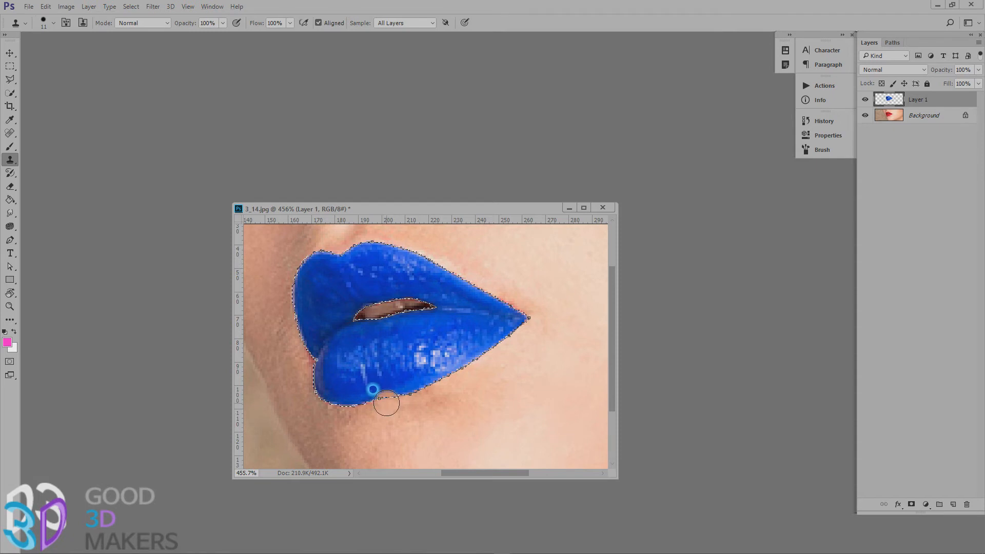
pyautogui.click(310, 355)
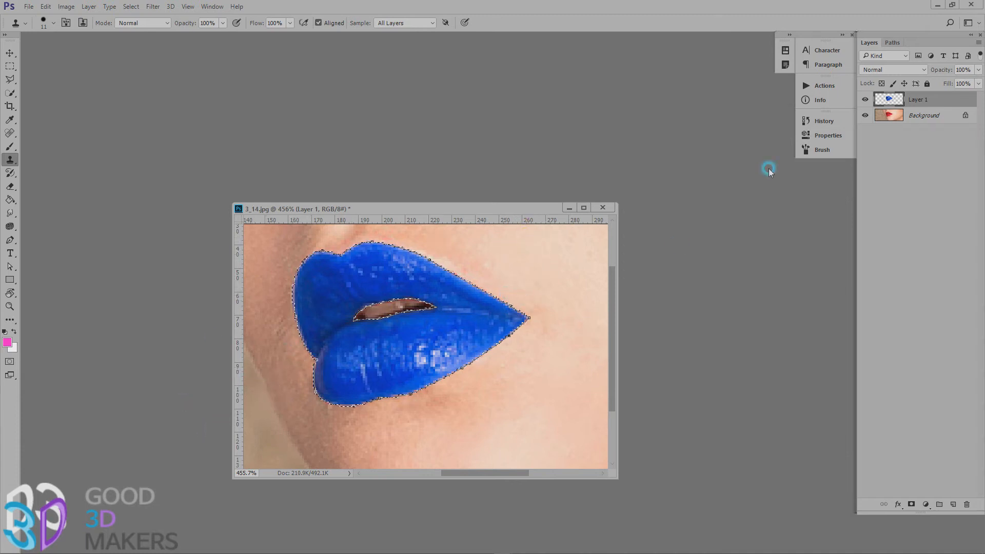
# Retouch the edge of the mouth opening on Layer 1 with the Clone Stamp brush reduced to 2 px.
pyautogui.click(892, 43)
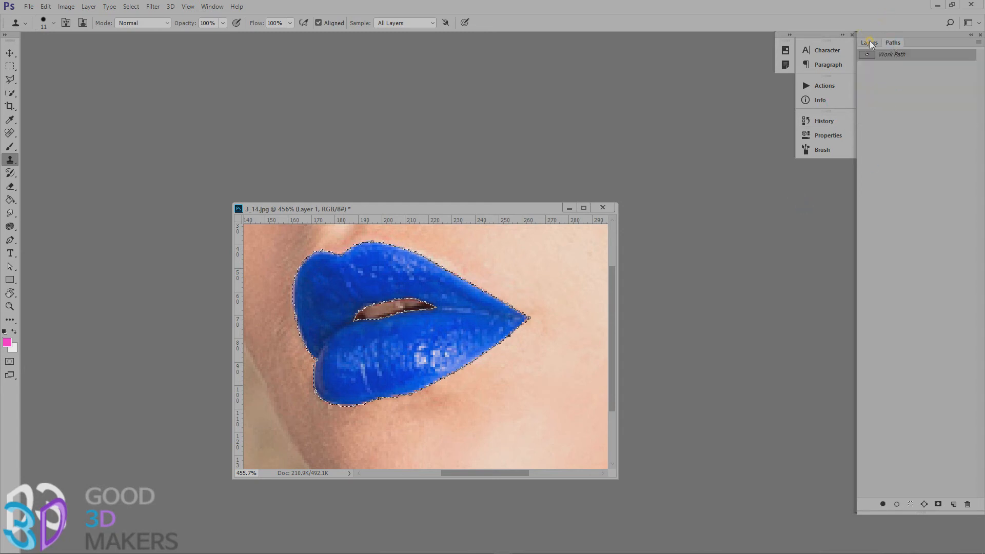
pyautogui.click(870, 42)
pyautogui.click(483, 300)
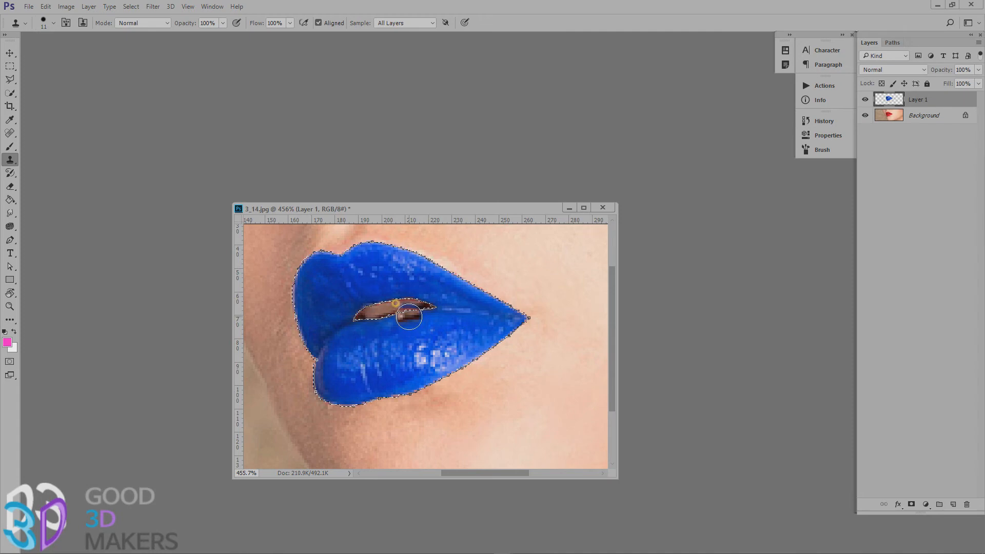
pyautogui.scroll(4, 409, 317)
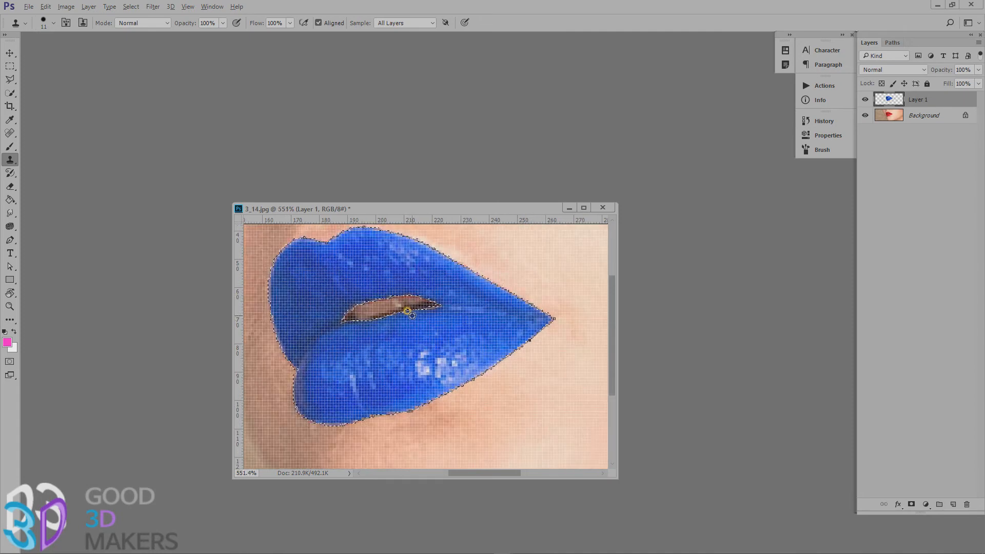
pyautogui.scroll(4, 412, 315)
pyautogui.moveTo(418, 301); pyautogui.dragTo(453, 366)
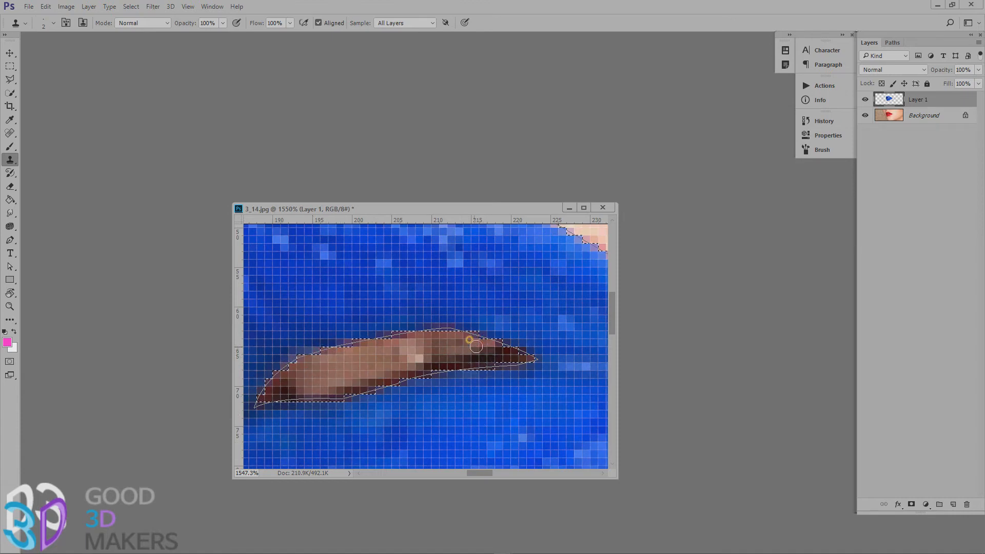
# Clear the inverted selection, show the image at 100% and switch to the Move tool.
pyautogui.doubleClick(10, 306)
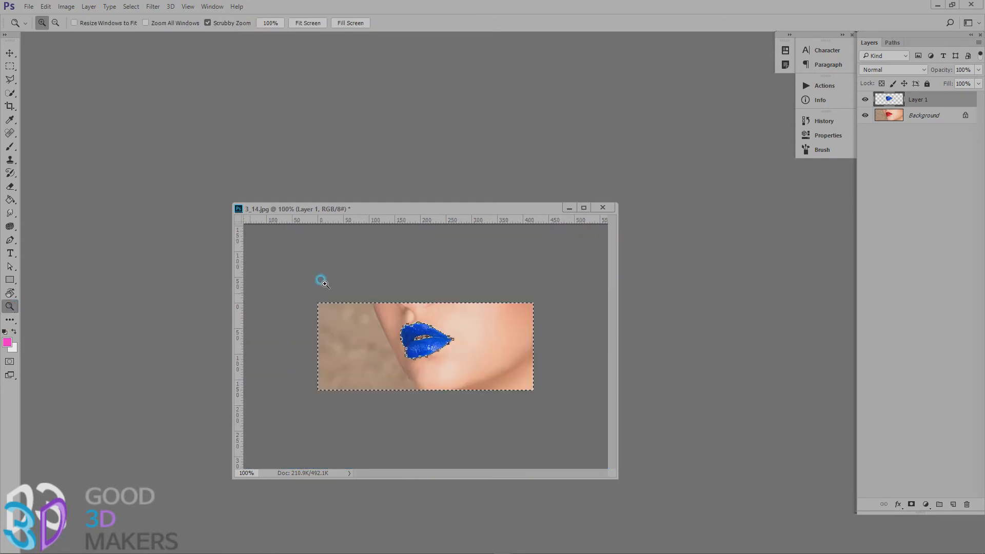
pyautogui.hotkey('ctrl', 'd')
pyautogui.click(10, 54)
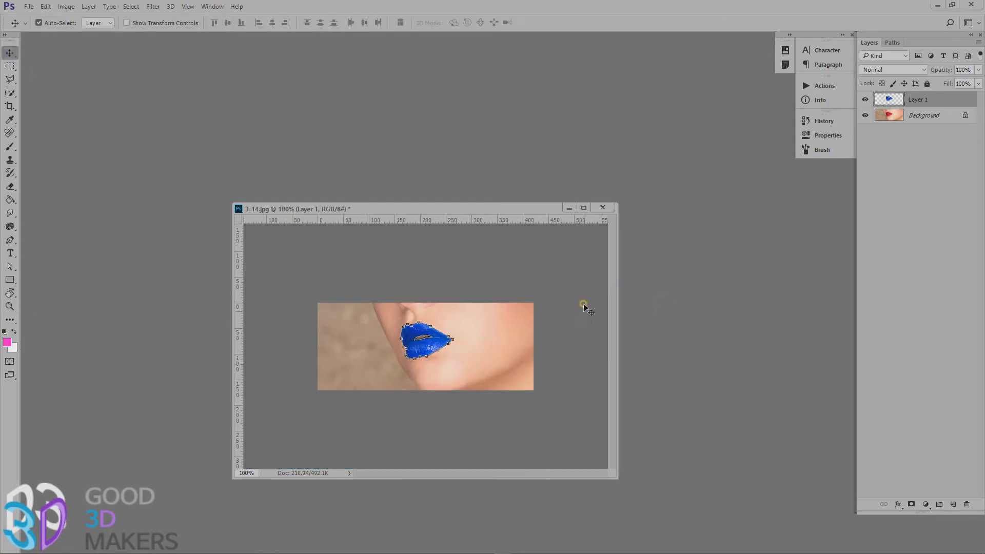
pyautogui.click(485, 320)
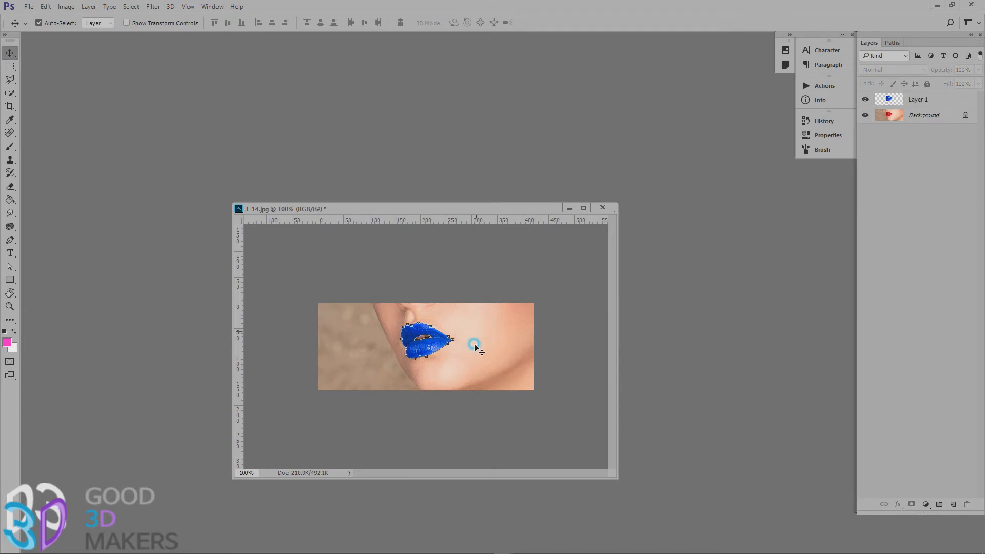
pyautogui.click(893, 98)
# Hide and reshow Layer 1 to compare the recoloured lips with the original red lips.
pyautogui.click(892, 43)
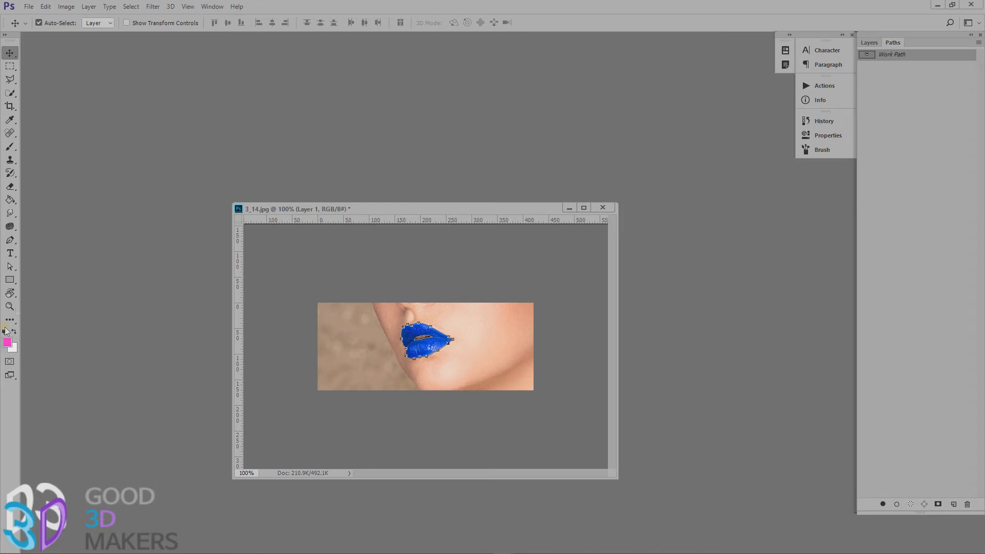
pyautogui.click(459, 350)
pyautogui.click(487, 321)
pyautogui.scroll(6, 458, 349)
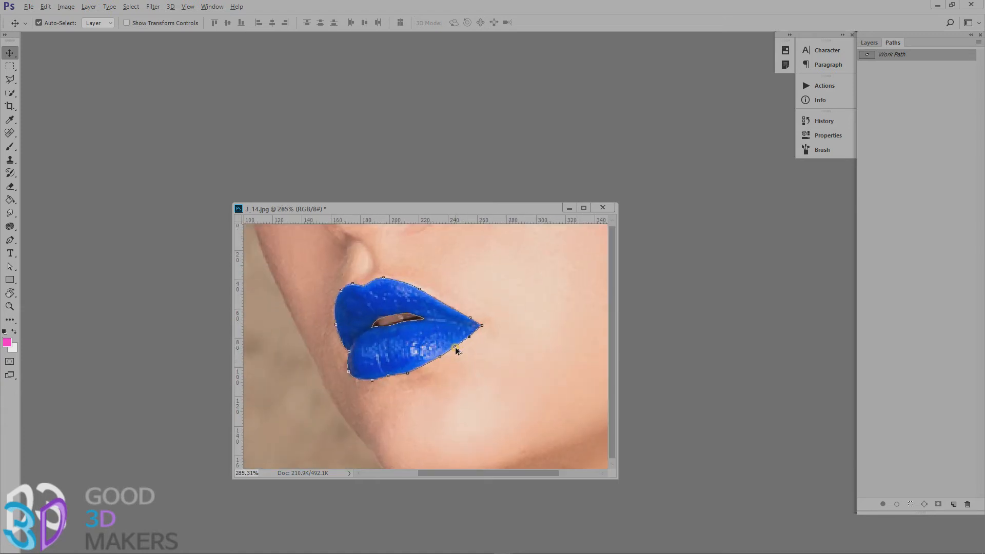
pyautogui.press('alt')
pyautogui.click(874, 45)
pyautogui.click(925, 121)
pyautogui.click(865, 100)
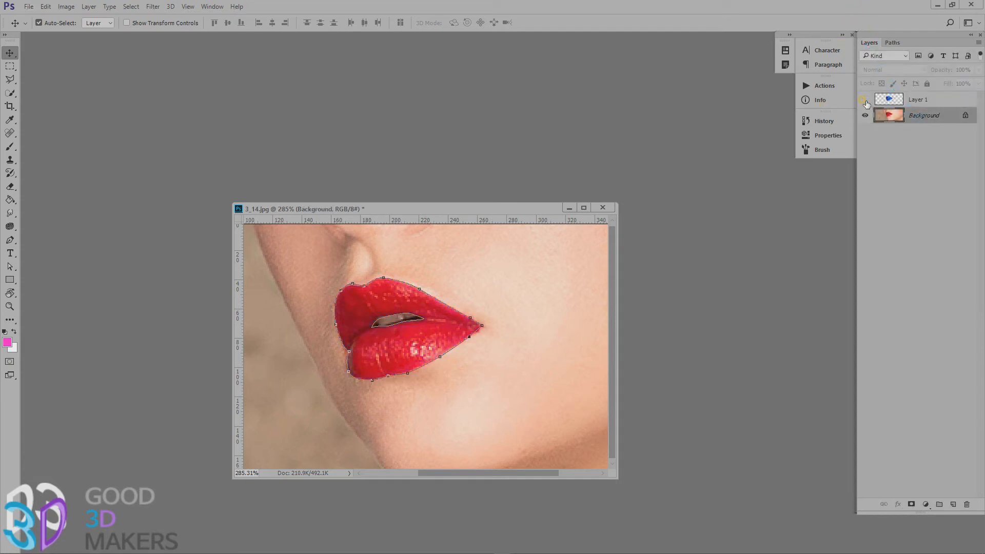
pyautogui.click(865, 100)
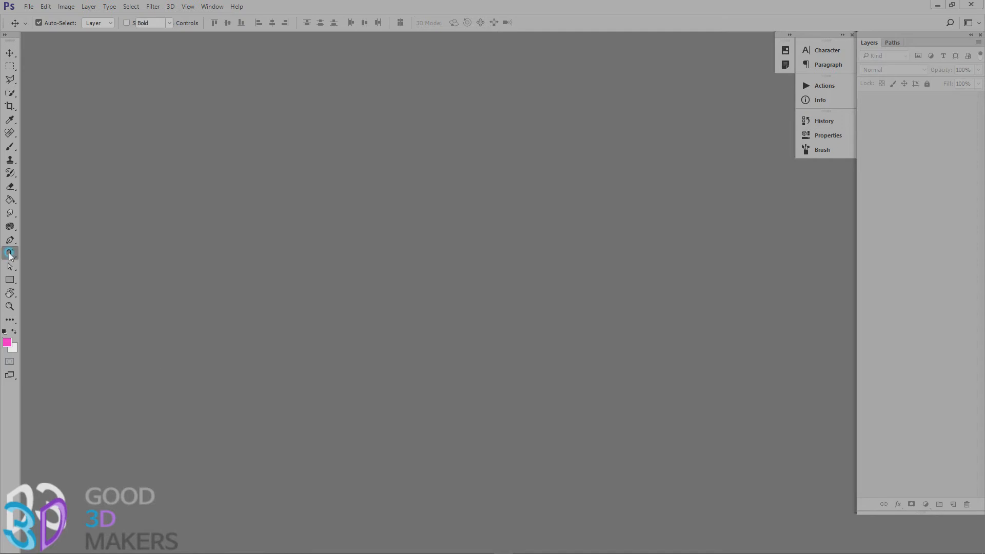
# Draw an open path of four corner anchors on the cheek beside the lips with the Pen tool.
pyautogui.click(11, 253)
pyautogui.click(10, 242)
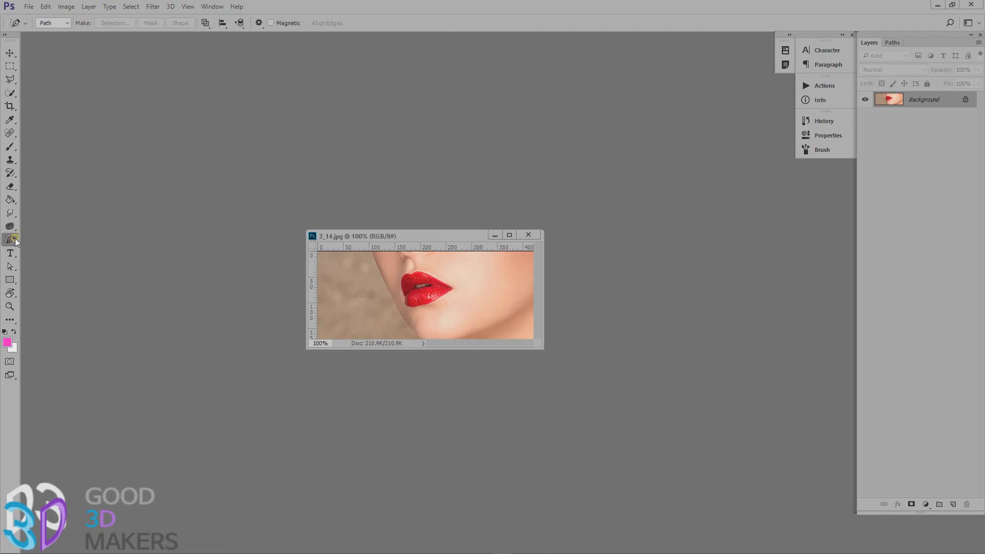
pyautogui.click(15, 242)
pyautogui.click(51, 238)
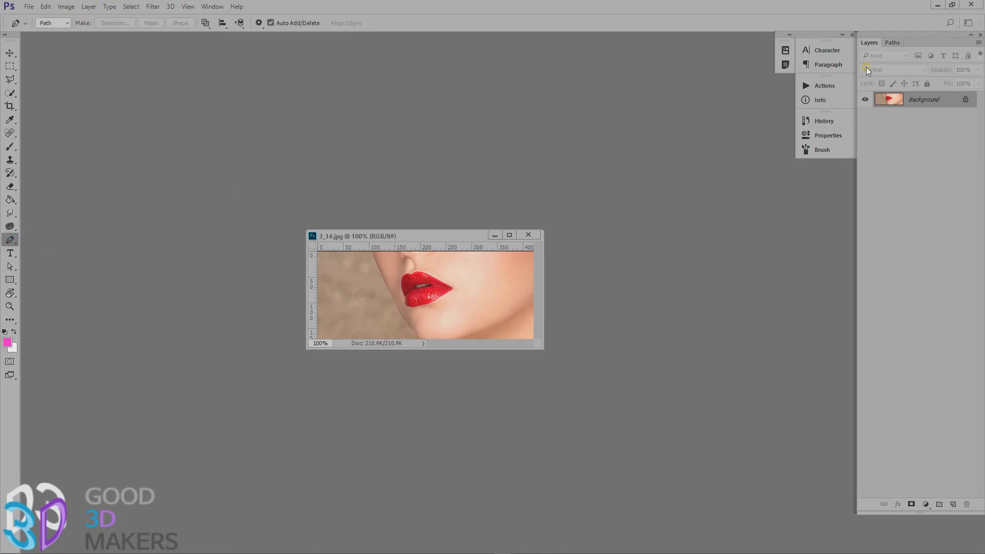
pyautogui.click(468, 285)
pyautogui.click(506, 280)
pyautogui.click(498, 310)
pyautogui.click(463, 310)
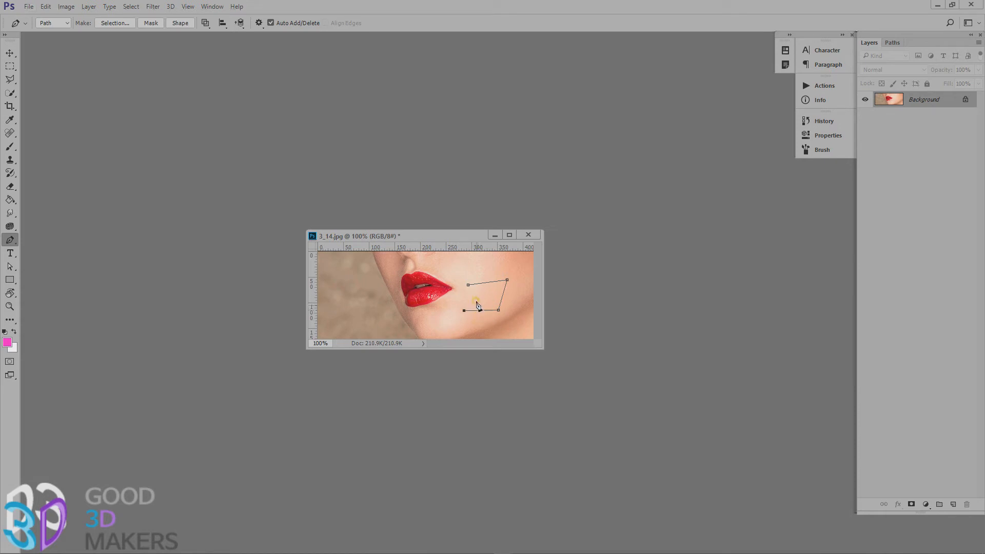
# Add anchor points to the cheek path's upper and lower segments and delete its lower-right corner anchor.
pyautogui.moveTo(478, 311); pyautogui.dragTo(487, 308)
pyautogui.click(498, 311)
pyautogui.rightClick(9, 240)
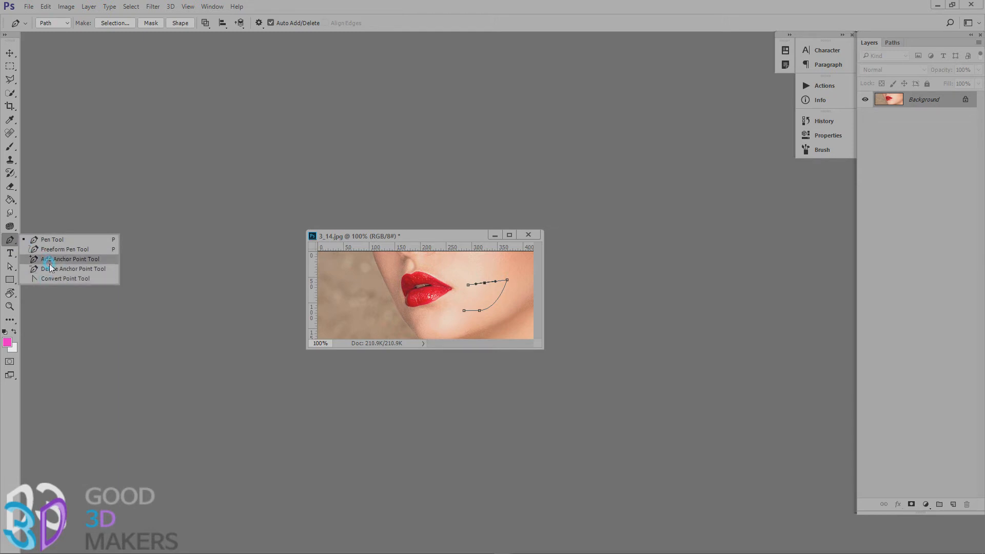
pyautogui.click(50, 240)
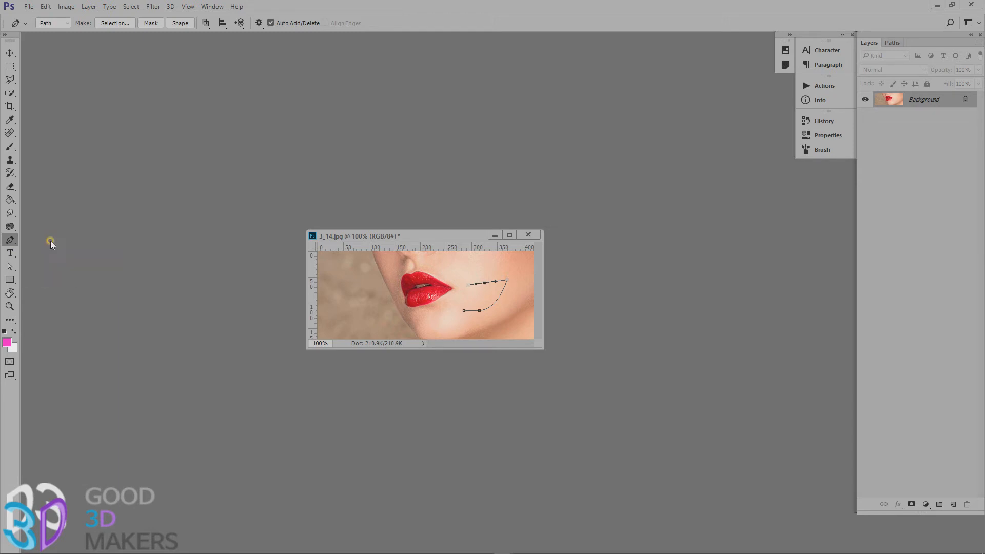
# Draw a large freehand loop path around the cheek path with the Freeform Pen tool.
pyautogui.rightClick(16, 238)
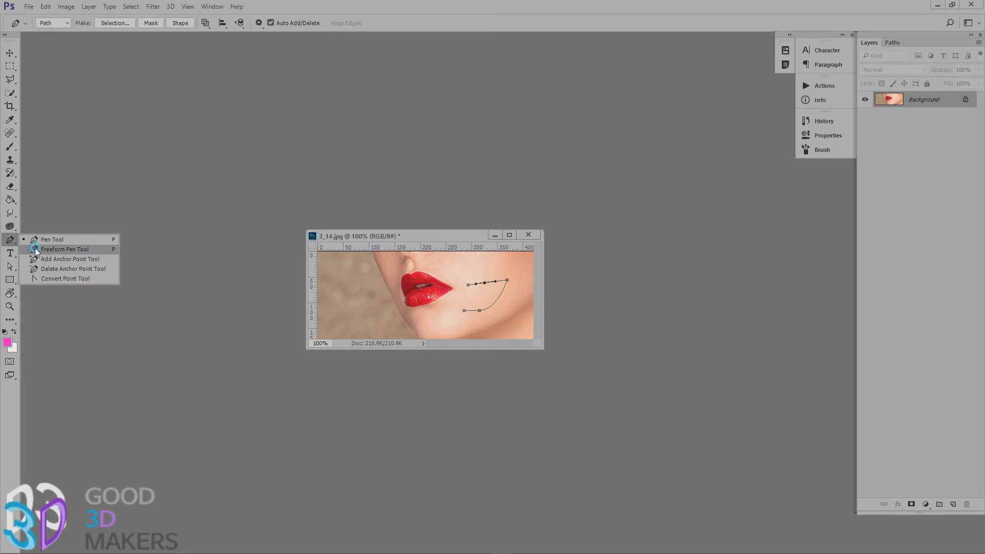
pyautogui.click(56, 249)
pyautogui.moveTo(431, 291)
pyautogui.mouseDown()
pyautogui.moveTo(464, 272)
pyautogui.moveTo(516, 280)
pyautogui.moveTo(521, 310)
pyautogui.moveTo(453, 341)
pyautogui.moveTo(430, 293)
pyautogui.mouseUp()
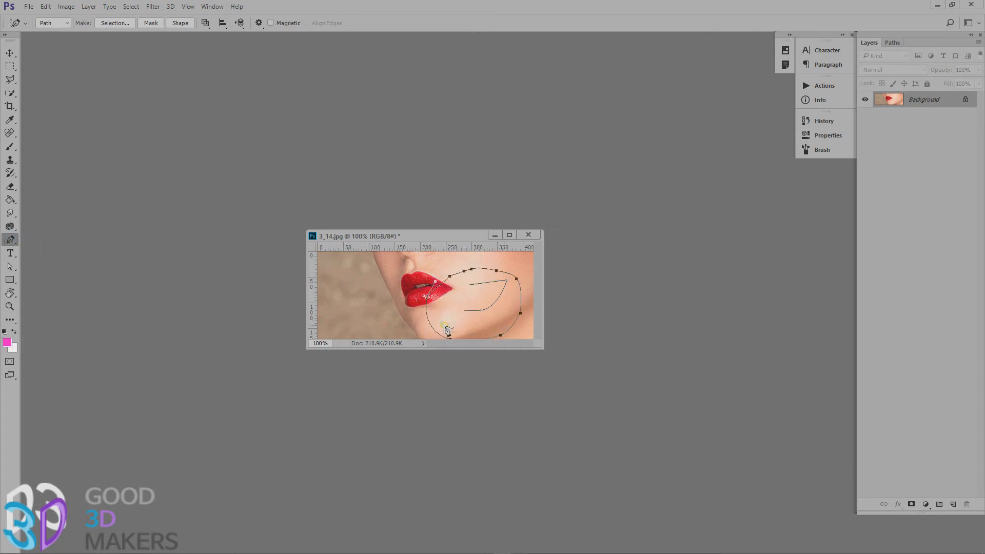
# Make a freehand selection from the blurred background across part of the lips with the Lasso tool.
pyautogui.click(14, 83)
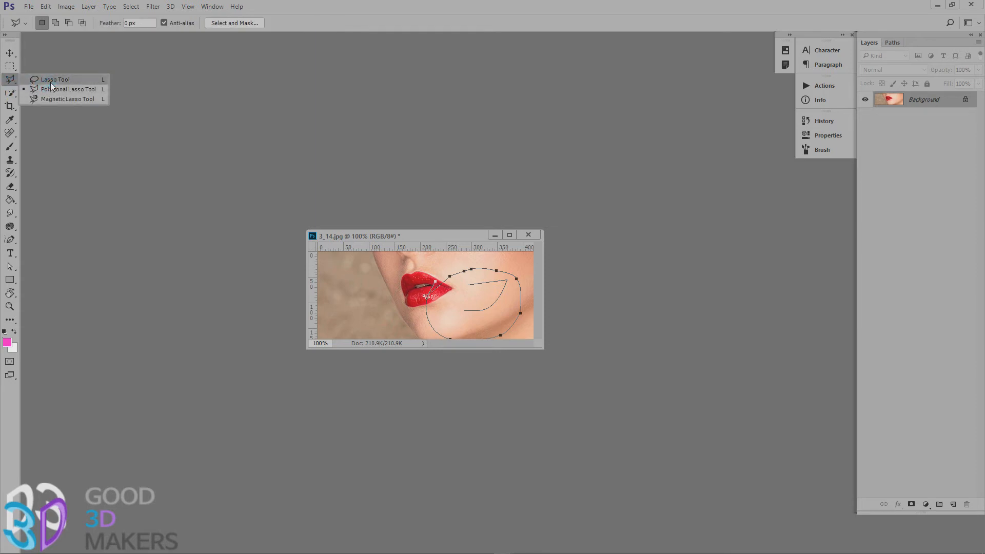
pyautogui.click(55, 79)
pyautogui.moveTo(372, 300)
pyautogui.mouseDown()
pyautogui.moveTo(413, 269)
pyautogui.moveTo(408, 308)
pyautogui.moveTo(364, 306)
pyautogui.mouseUp()
# Draw another freehand path near the lower left of the photo with the Freeform Pen tool.
pyautogui.click(10, 240)
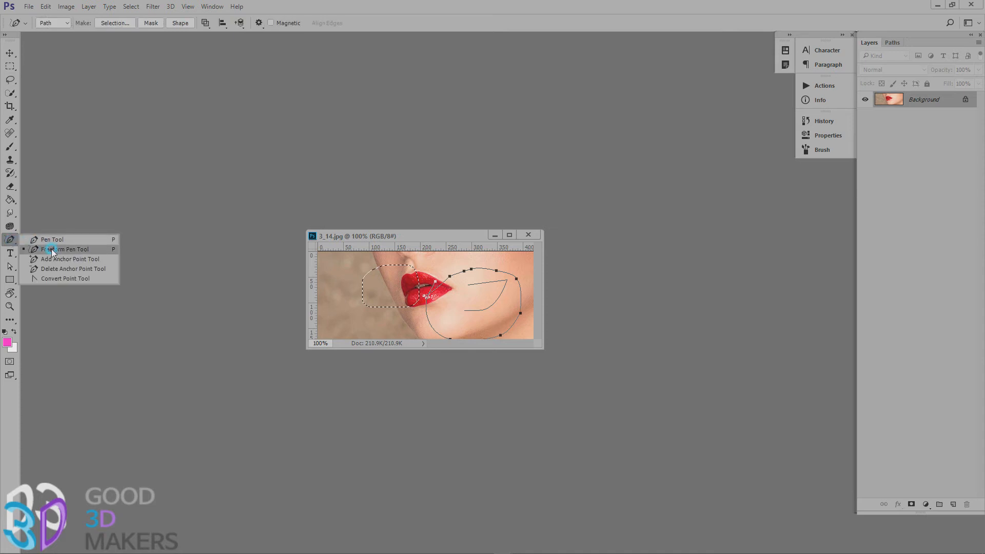
pyautogui.click(53, 250)
pyautogui.moveTo(350, 314)
pyautogui.mouseDown()
pyautogui.moveTo(376, 265)
pyautogui.moveTo(359, 323)
pyautogui.moveTo(385, 309)
pyautogui.mouseUp()
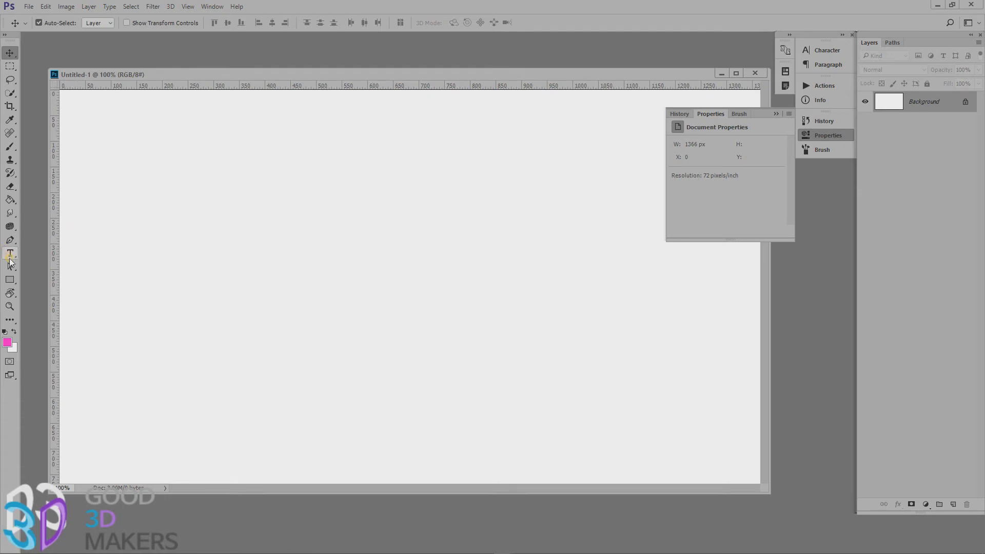
# Add the vertical text "sdsd" near the left side of the blank canvas with the Vertical Type tool.
pyautogui.click(14, 254)
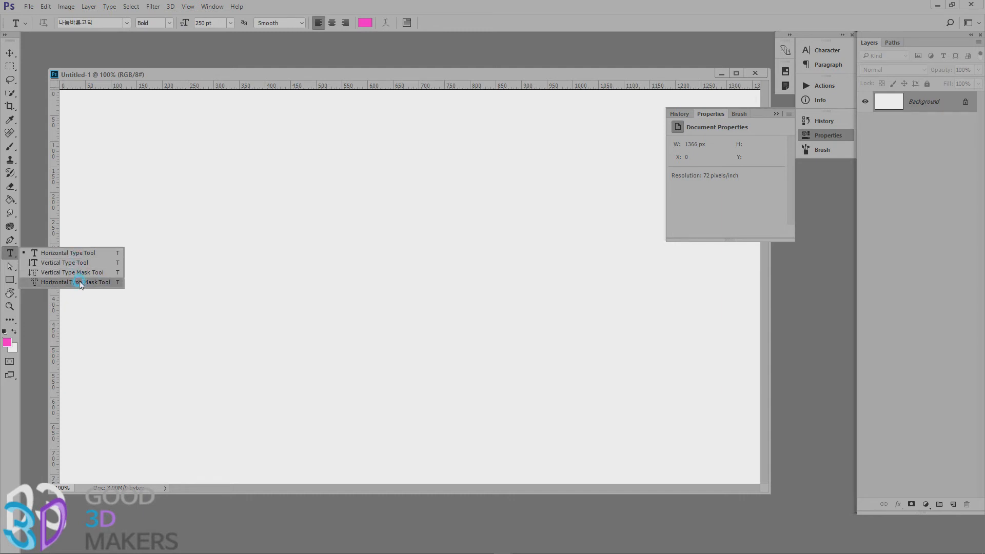
pyautogui.click(80, 262)
pyautogui.click(158, 145)
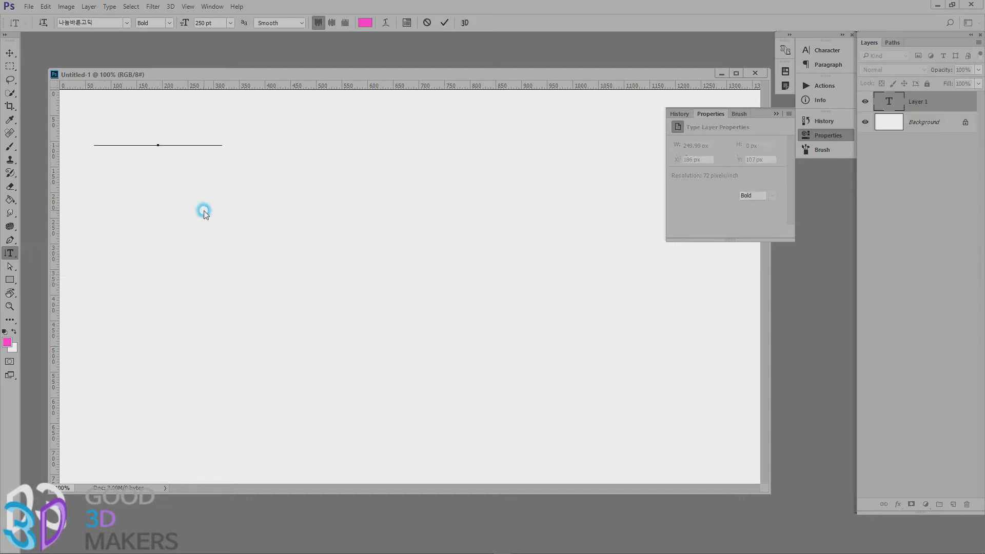
pyautogui.write('sdsd')
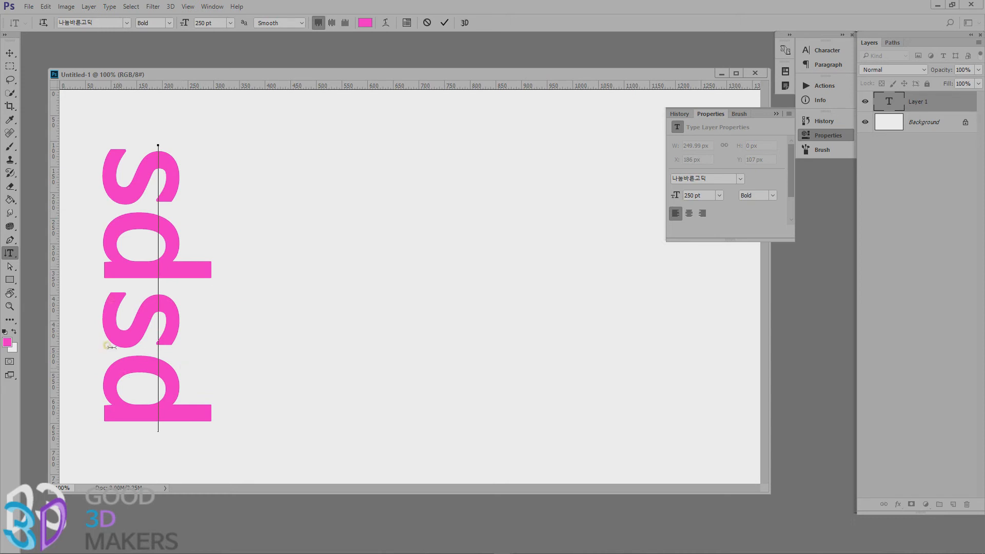
# Create a selection shaped like repeated "sdsd" text beside the pink text with the Vertical Type Mask tool, and deselect it.
pyautogui.click(9, 253)
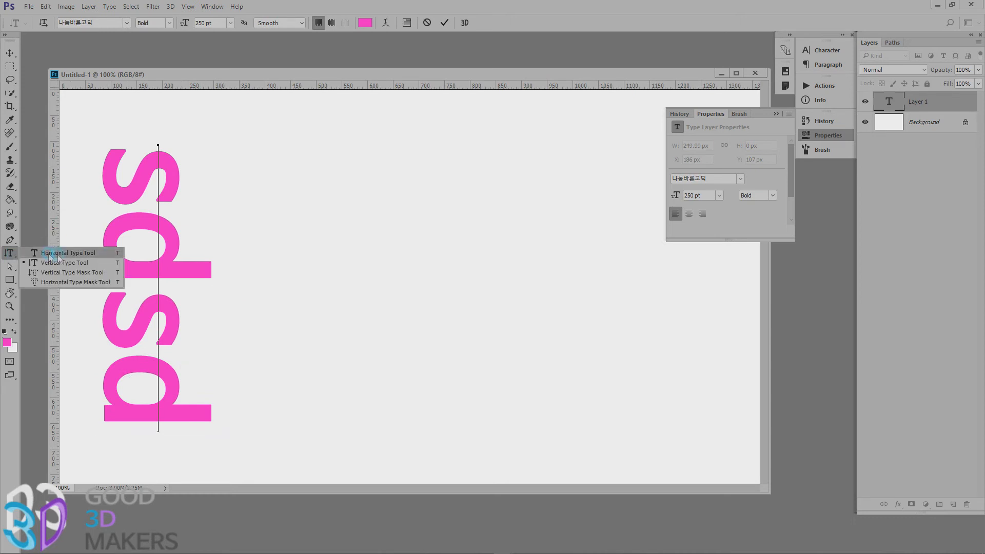
pyautogui.click(69, 273)
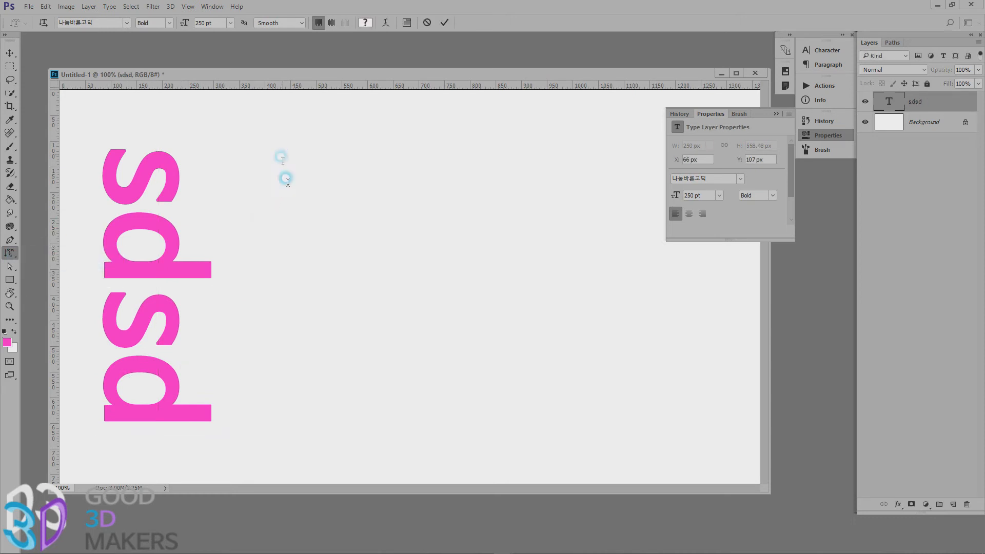
pyautogui.click(281, 157)
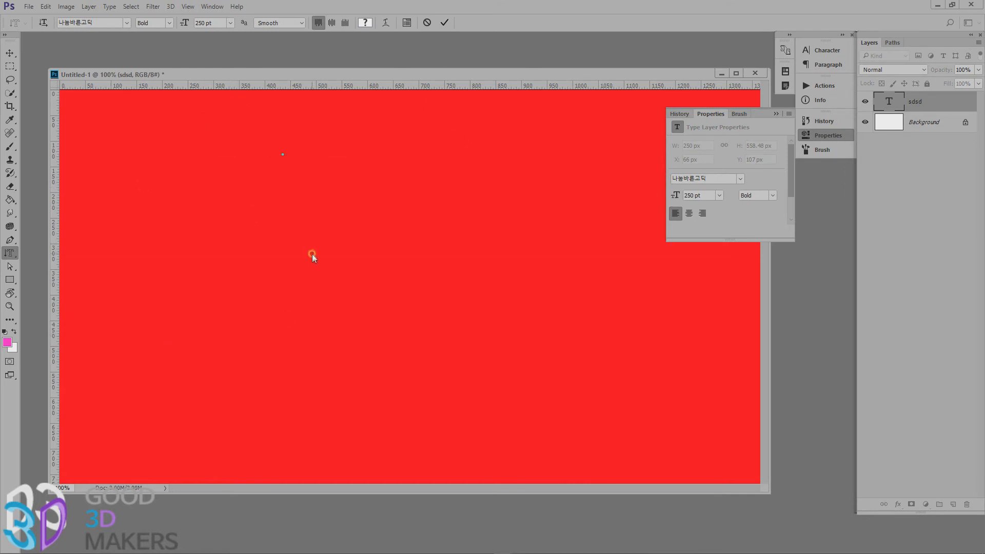
pyautogui.write('sdsds')
pyautogui.click(11, 53)
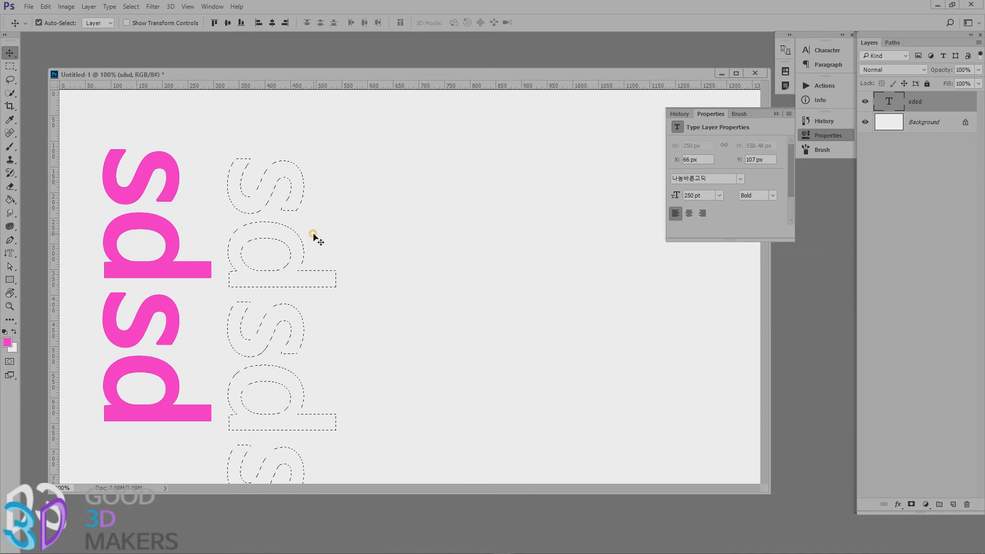
pyautogui.hotkey('ctrl', 'd')
# Load the sdsd text layer's outline as a selection and move only the outline right of the text with the Rectangular Marquee tool.
pyautogui.keyDown('ctrl'); pyautogui.click(890, 103); pyautogui.keyUp('ctrl')
pyautogui.click(10, 66)
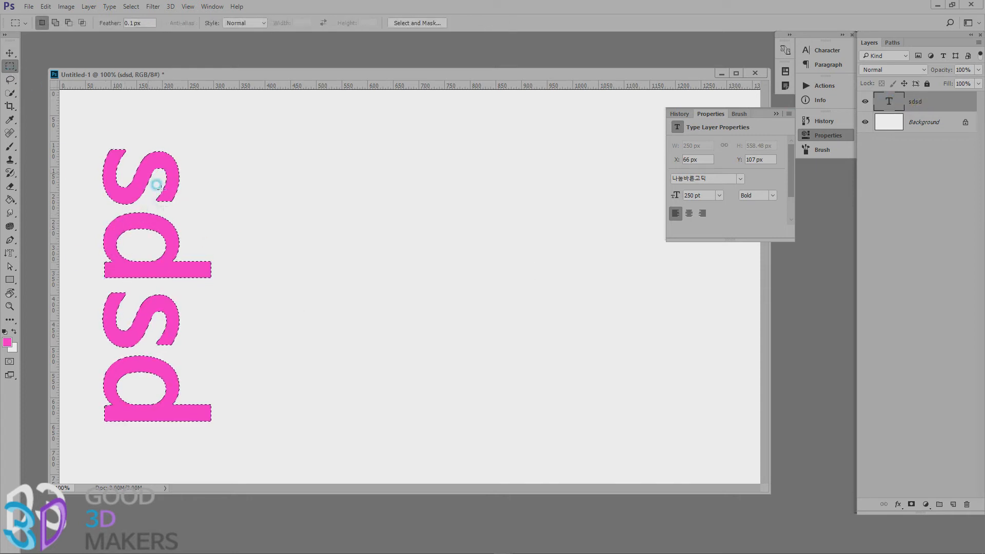
pyautogui.moveTo(138, 220); pyautogui.dragTo(331, 203)
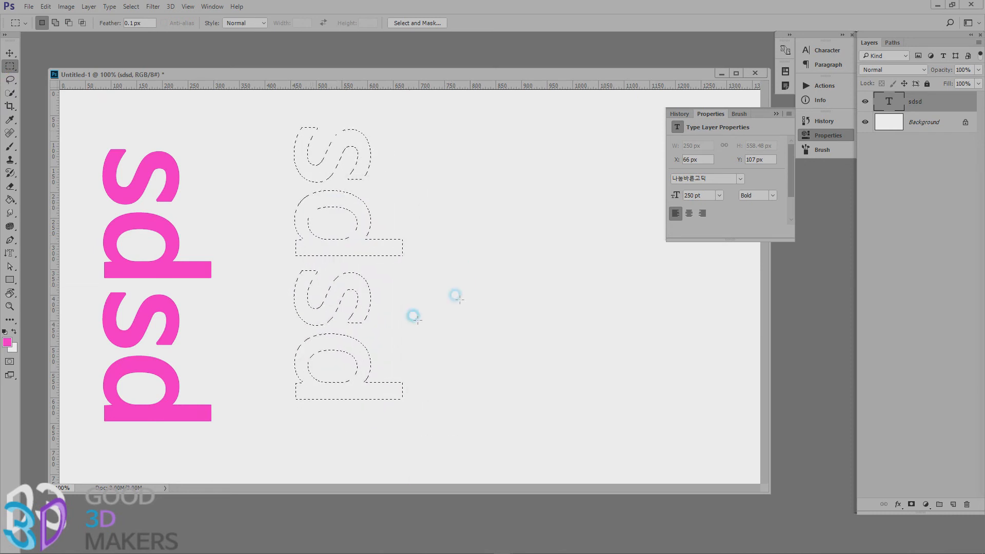
# Create a selection shaped like the text "ZXZXX" beside the pink text with the Horizontal Type Mask tool, and deselect it.
pyautogui.click(169, 264)
pyautogui.click(9, 252)
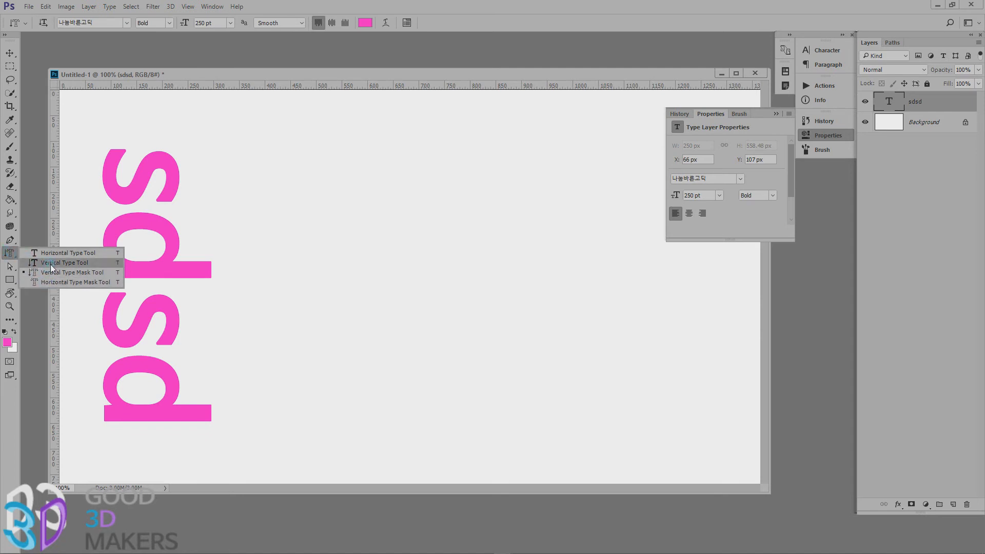
pyautogui.click(66, 282)
pyautogui.click(285, 215)
pyautogui.write('ZXZXX')
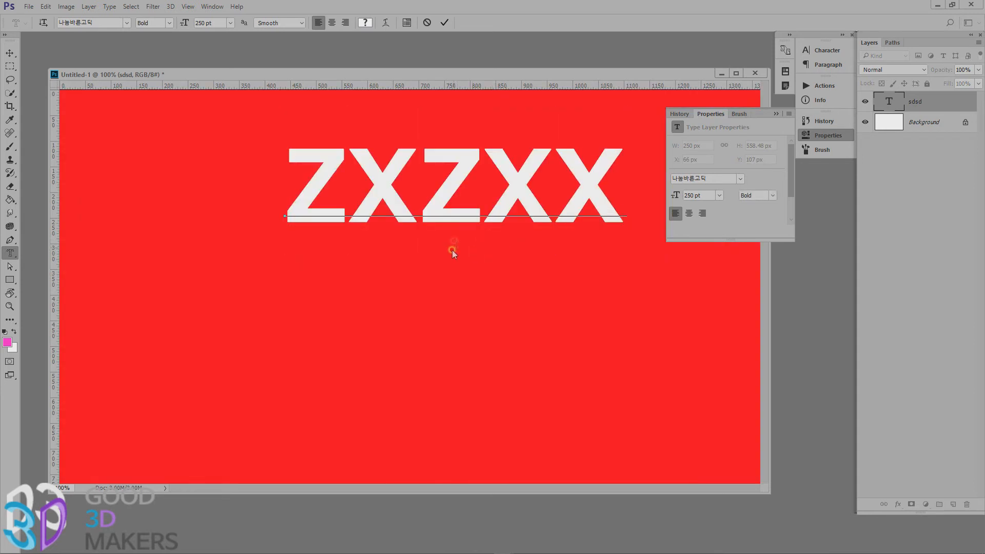
pyautogui.click(10, 53)
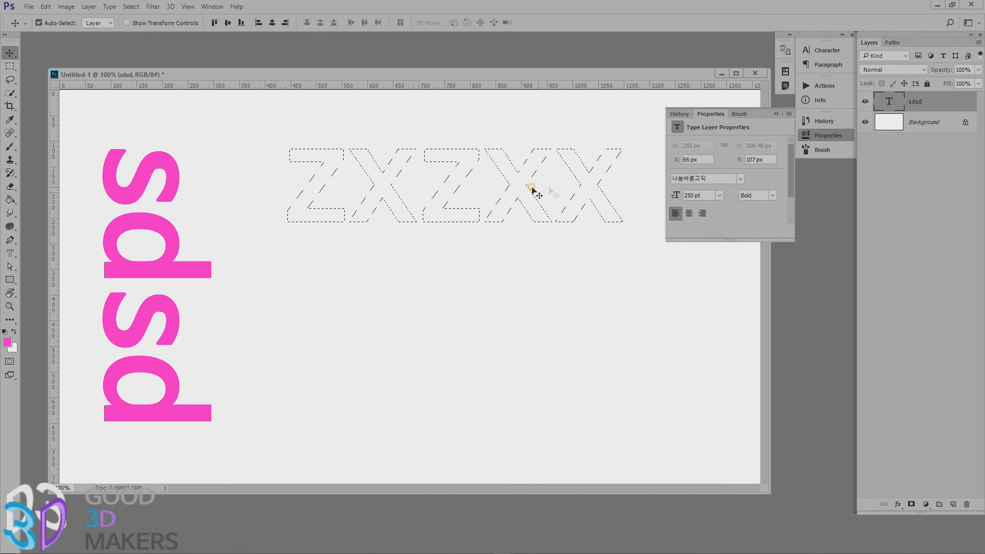
pyautogui.hotkey('ctrl', 'd')
# Delete the pink vertical text layer and switch to the Horizontal Type tool.
pyautogui.click(79, 208)
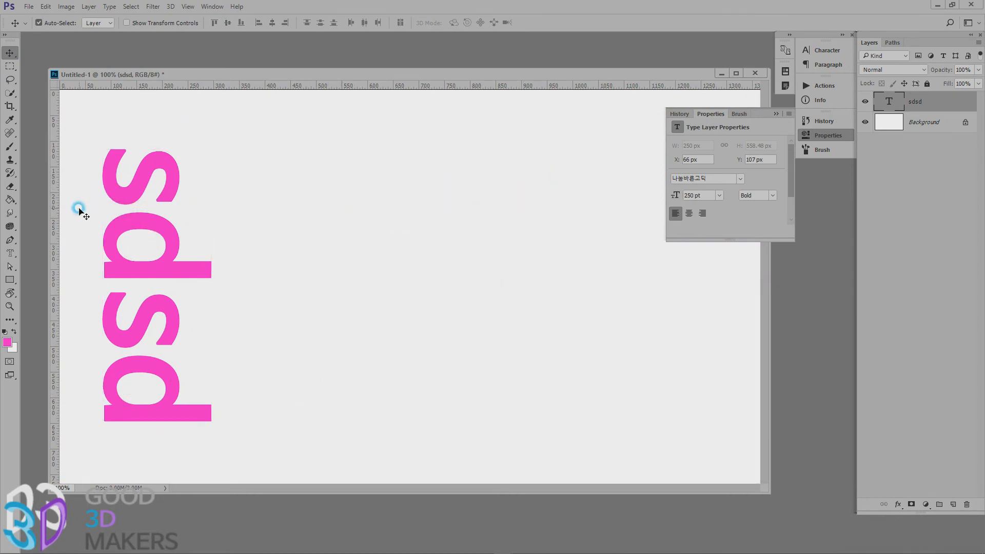
pyautogui.press('Delete')
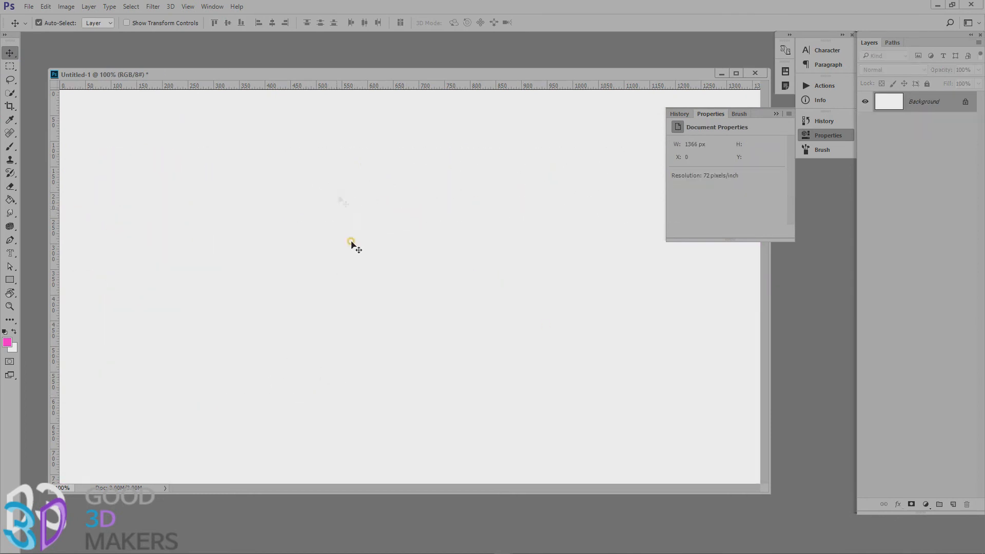
pyautogui.click(11, 253)
pyautogui.click(29, 252)
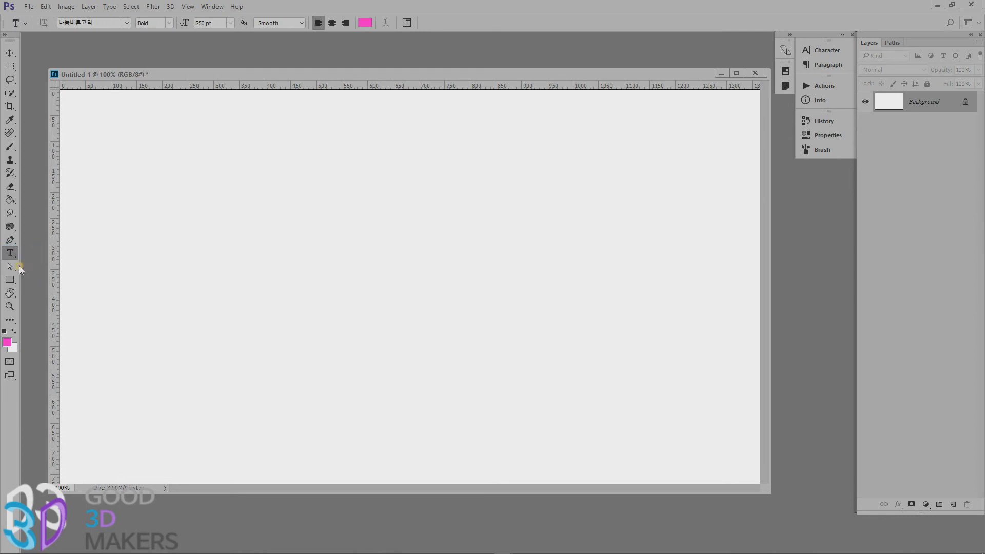
# Activate the Rectangle tool and set its drawing mode to Shape.
pyautogui.click(11, 267)
pyautogui.moveTo(11, 267)
pyautogui.mouseDown()
pyautogui.moveTo(32, 260)
pyautogui.moveTo(41, 276)
pyautogui.moveTo(7, 281)
pyautogui.mouseUp()
pyautogui.click(8, 280)
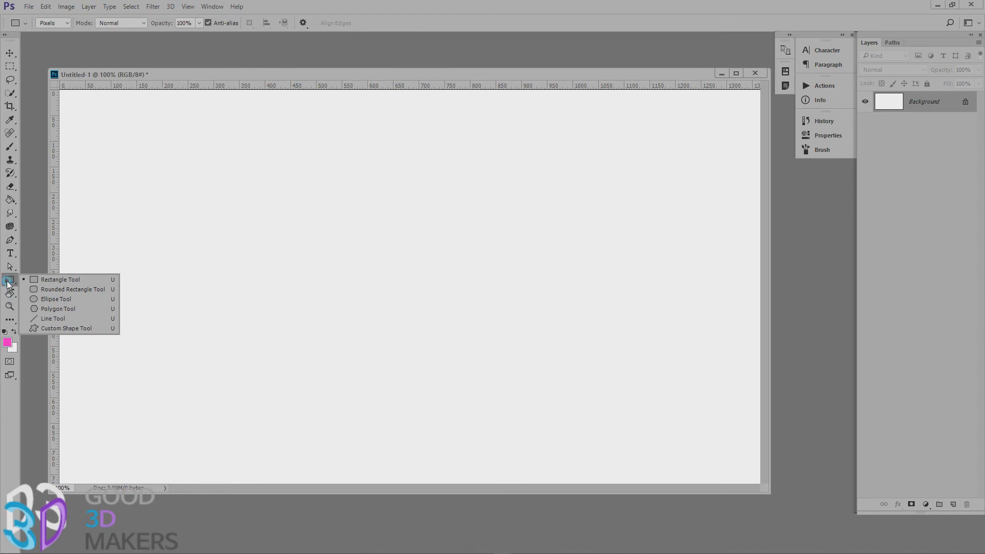
pyautogui.click(88, 281)
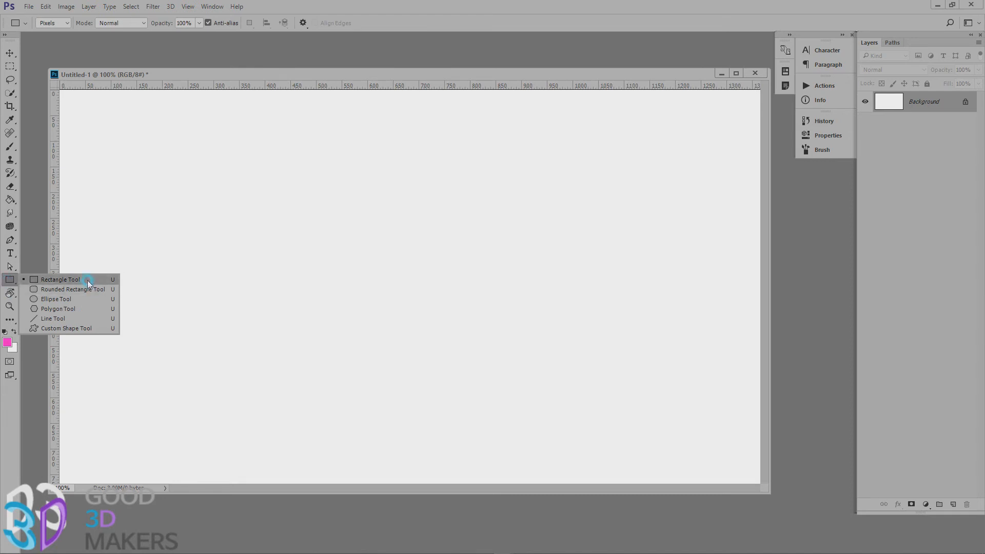
pyautogui.click(64, 26)
pyautogui.click(61, 31)
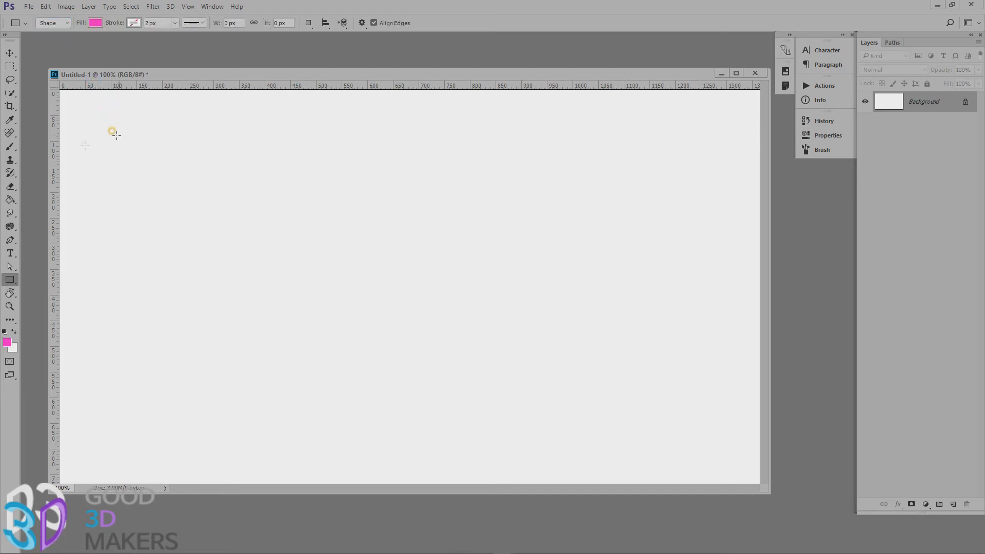
# Draw a pink rounded rectangle shape about 273 × 205 px with a 10 px radius in the canvas's upper-left area.
pyautogui.click(7, 279)
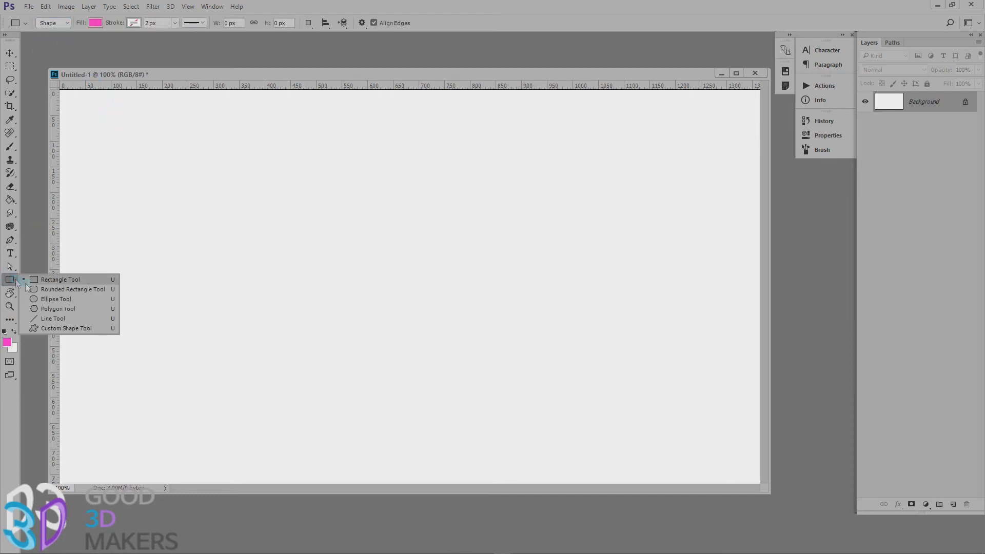
pyautogui.click(54, 291)
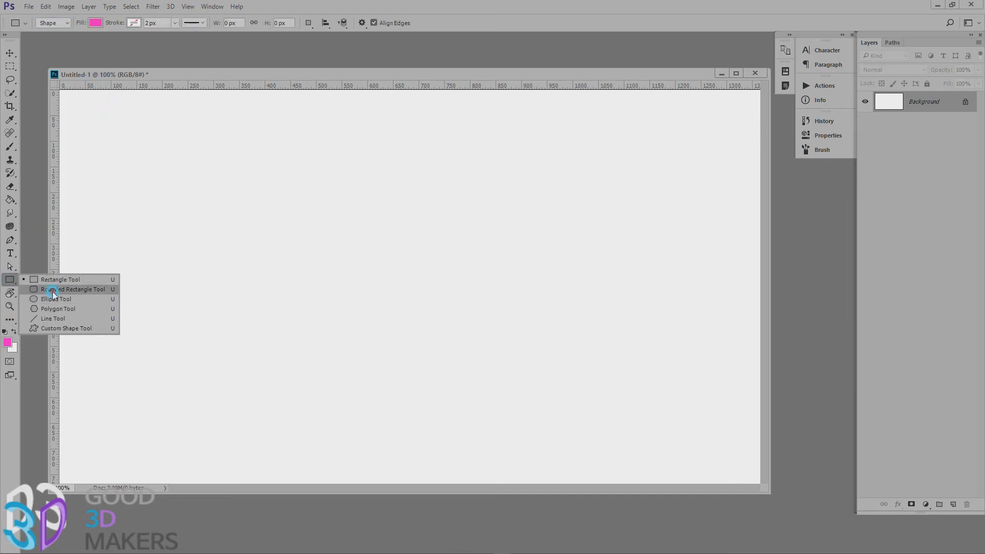
pyautogui.click(126, 153)
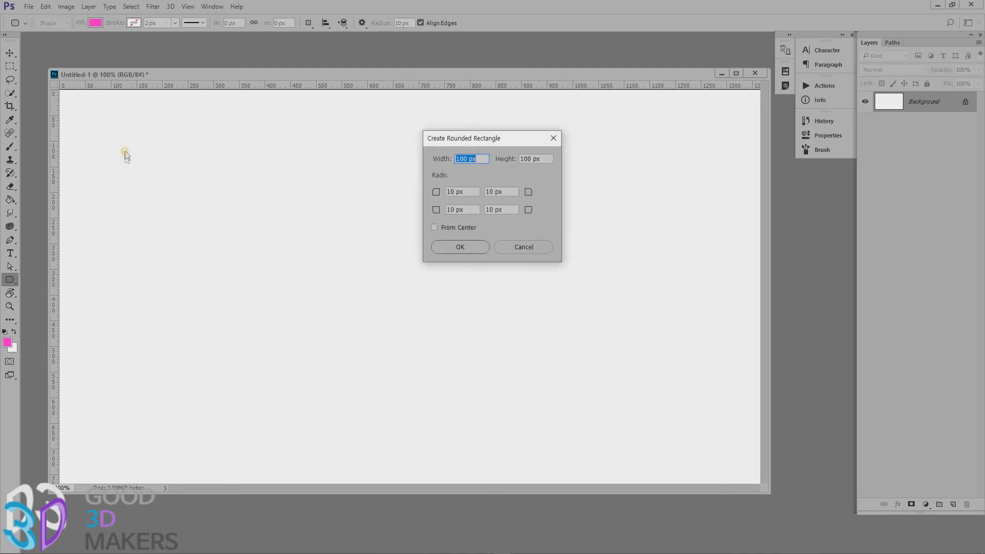
pyautogui.click(510, 249)
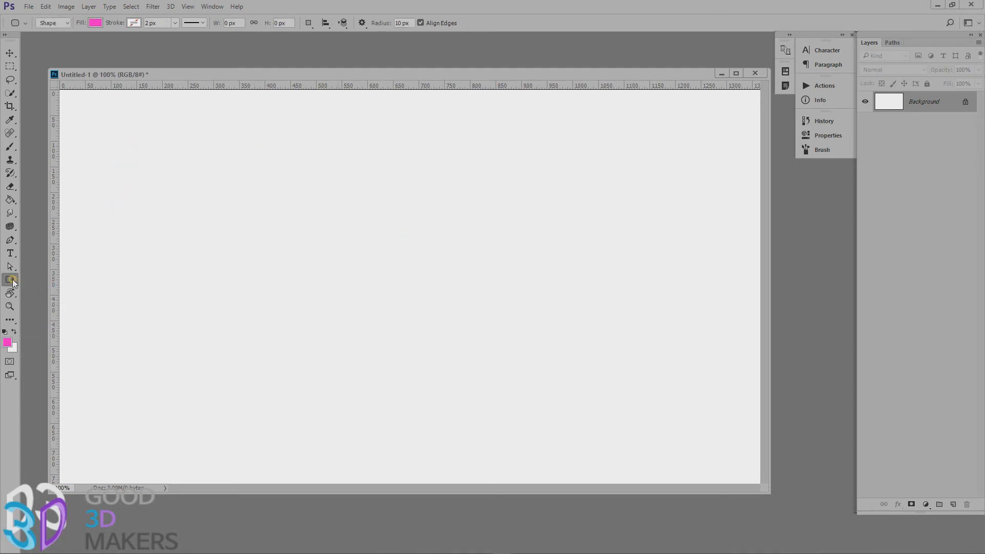
pyautogui.moveTo(110, 142); pyautogui.dragTo(251, 246)
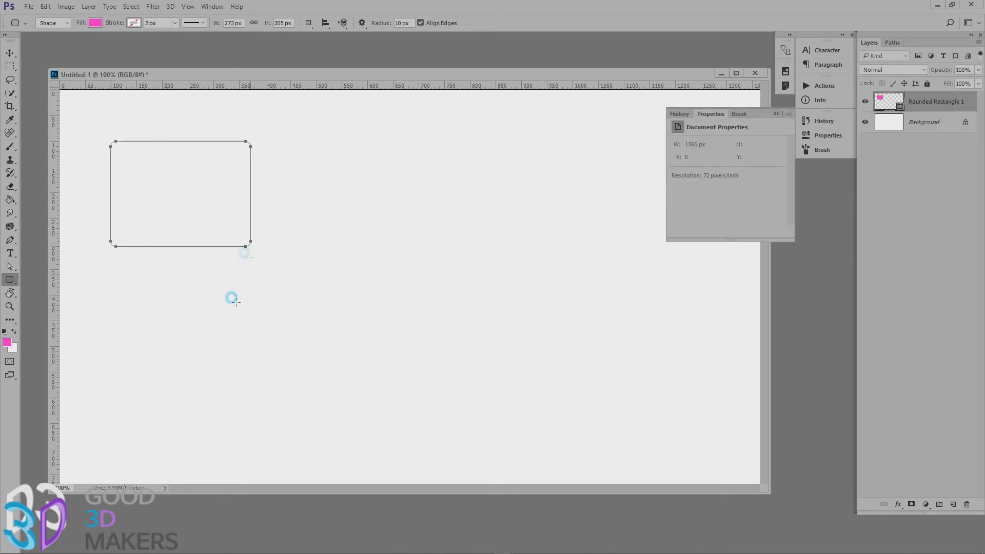
# Shrink the rounded rectangle to about 45% with Free Transform, commit it, and enlarge the shape to about 279 × 210 px.
pyautogui.click(10, 53)
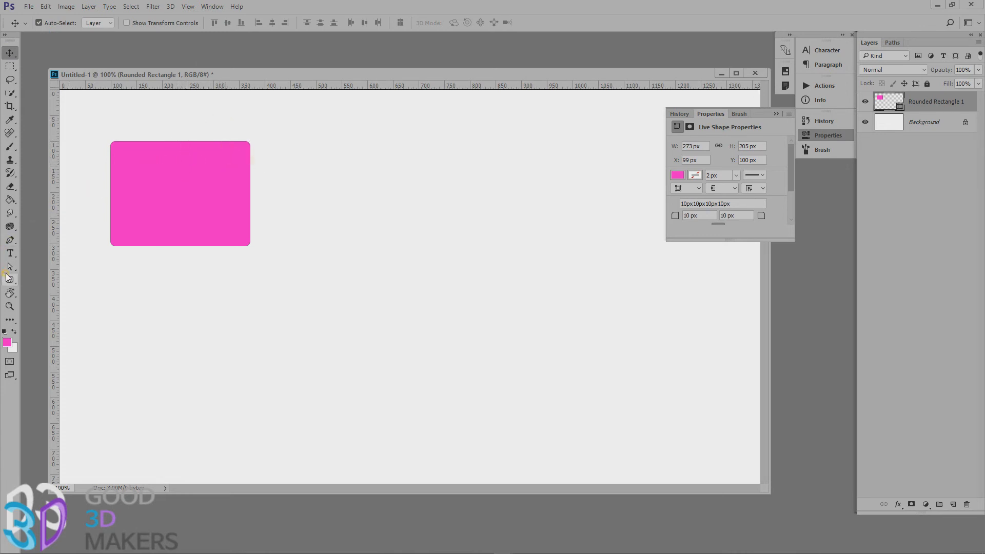
pyautogui.click(162, 180)
pyautogui.hotkey('ctrl', 't')
pyautogui.moveTo(249, 143); pyautogui.dragTo(172, 199)
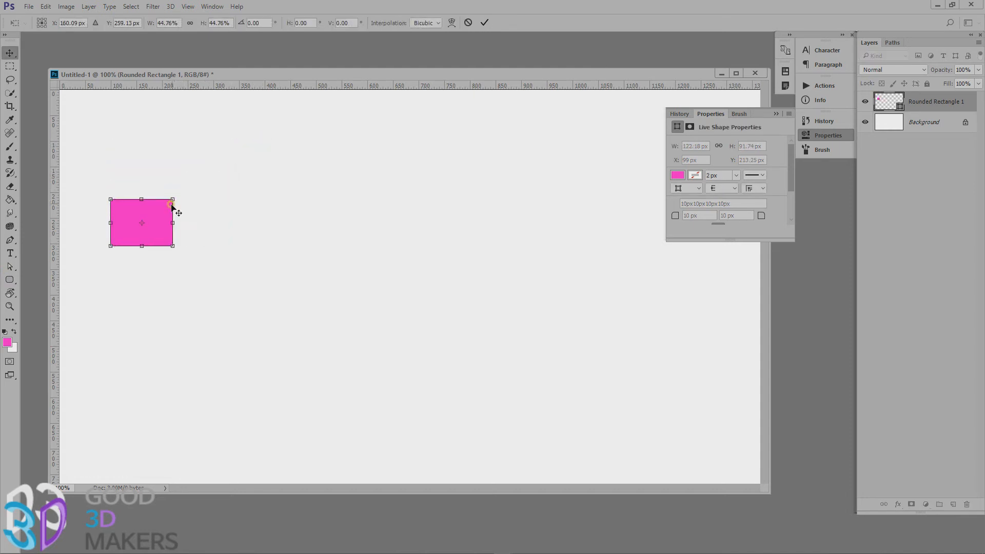
pyautogui.press('Return')
pyautogui.hotkey('ctrl', 't')
pyautogui.moveTo(173, 199); pyautogui.dragTo(255, 140)
pyautogui.doubleClick(205, 169)
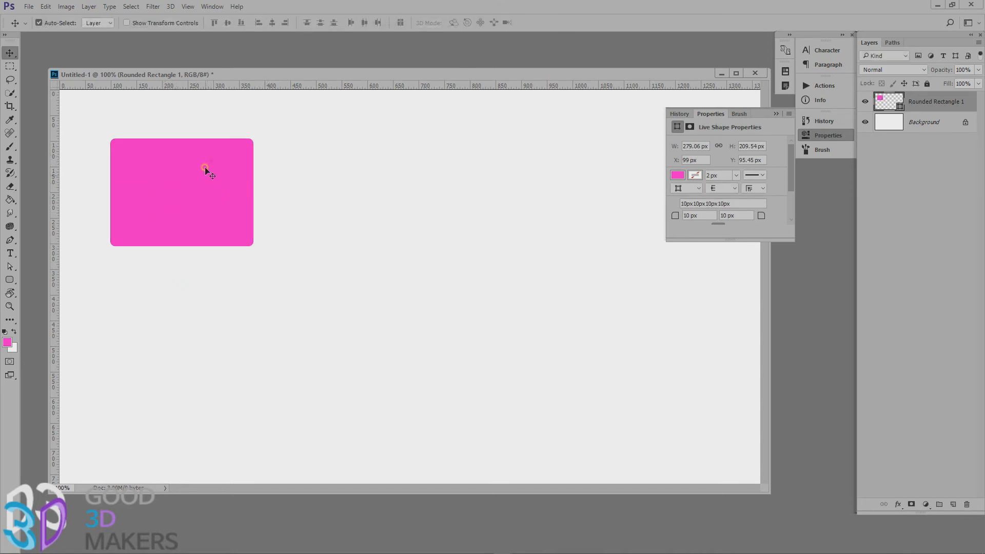
# Draw a rounded rectangle about 207 × 179 px in Path mode below the pink shape, and undo it.
pyautogui.click(10, 281)
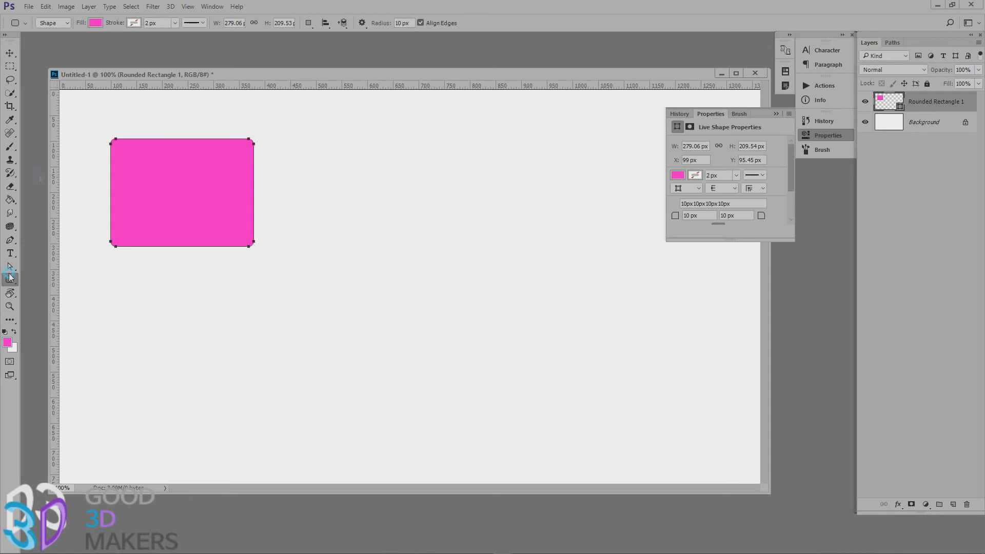
pyautogui.click(55, 26)
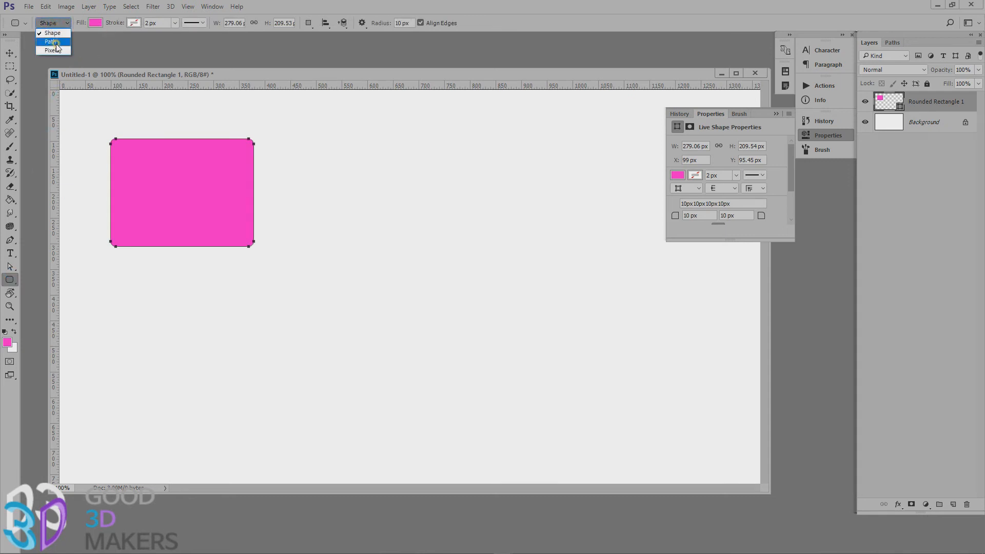
pyautogui.click(47, 37)
pyautogui.moveTo(251, 261); pyautogui.dragTo(357, 353)
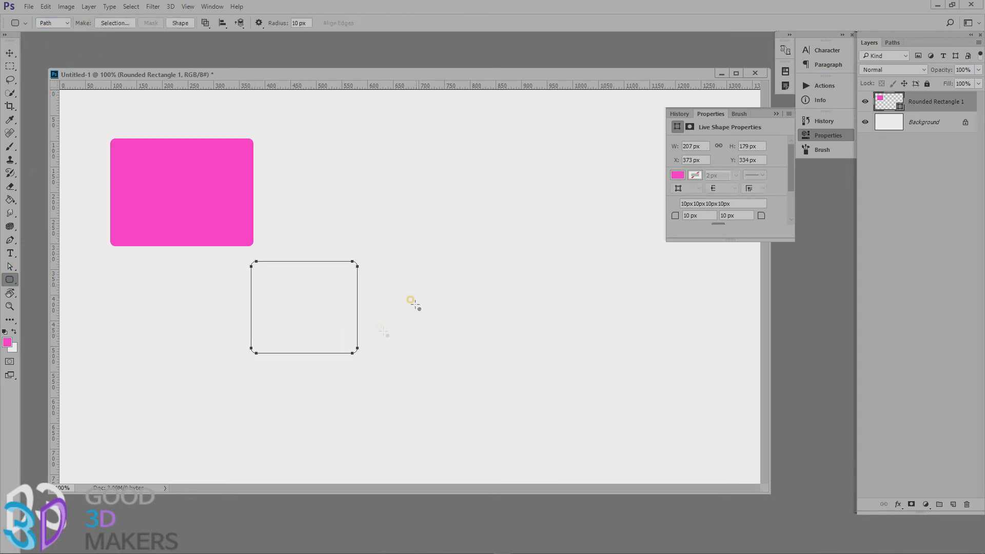
pyautogui.hotkey('ctrl', 'z')
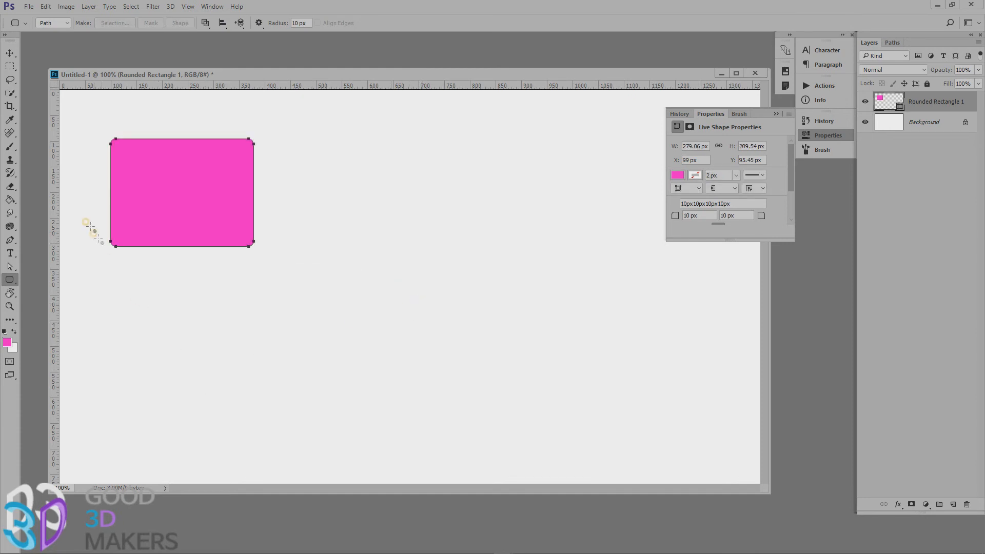
# Draw a second pink rounded rectangle in Pixels mode with a 10 px radius on a new layer, below the first shape.
pyautogui.rightClick(14, 280)
pyautogui.click(63, 289)
pyautogui.click(57, 21)
pyautogui.click(48, 51)
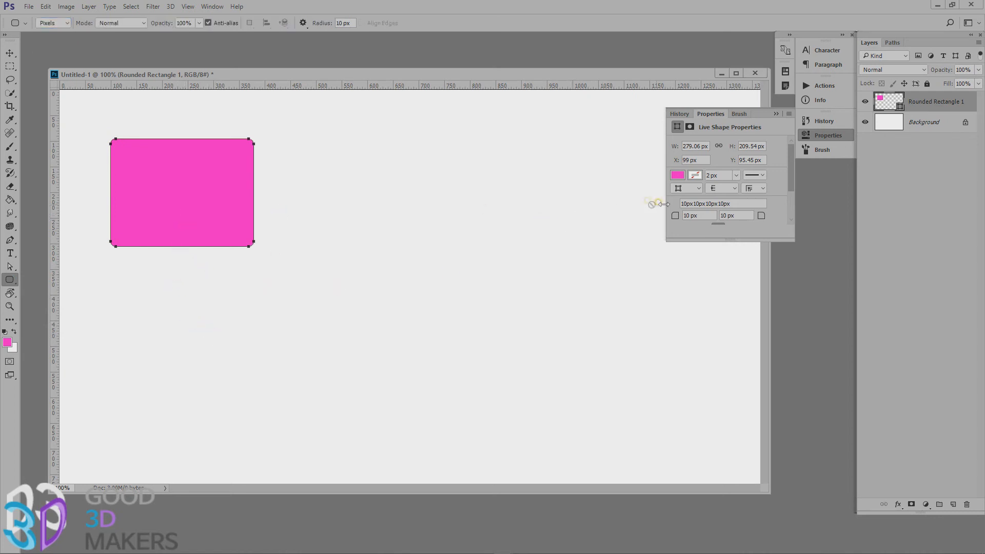
pyautogui.click(953, 504)
pyautogui.moveTo(200, 255); pyautogui.dragTo(353, 366)
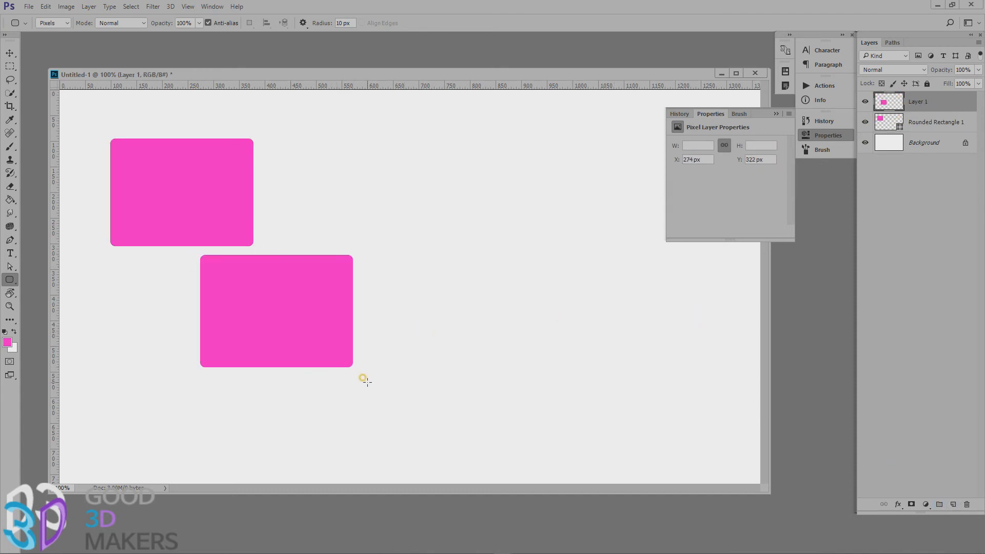
# Shrink the pixel rectangle to about 39% with Free Transform, commit it, and enlarge it beyond its original size.
pyautogui.click(10, 53)
pyautogui.hotkey('ctrl', 't')
pyautogui.moveTo(352, 255); pyautogui.dragTo(260, 323)
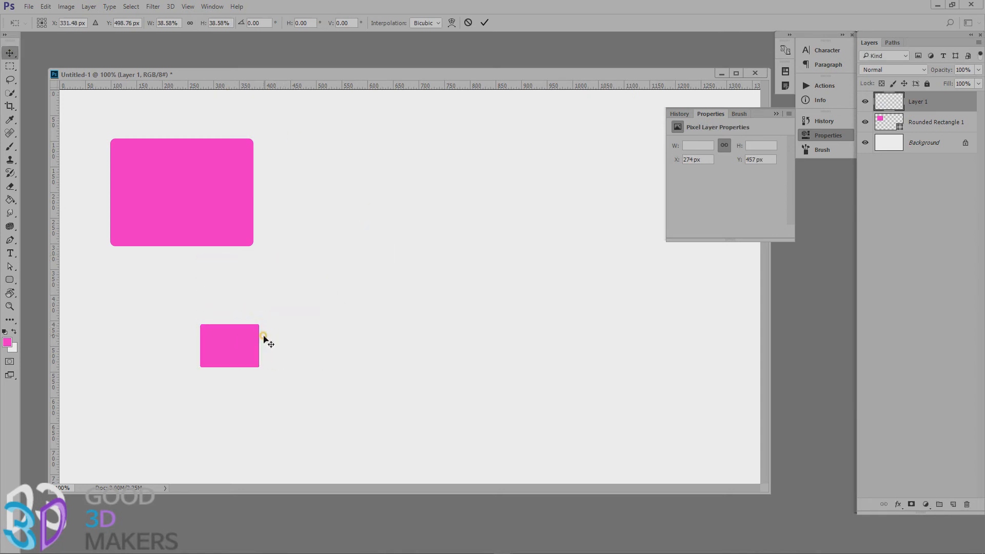
pyautogui.press('Return')
pyautogui.hotkey('ctrl', 't')
pyautogui.moveTo(271, 308); pyautogui.dragTo(379, 215)
pyautogui.press('Return')
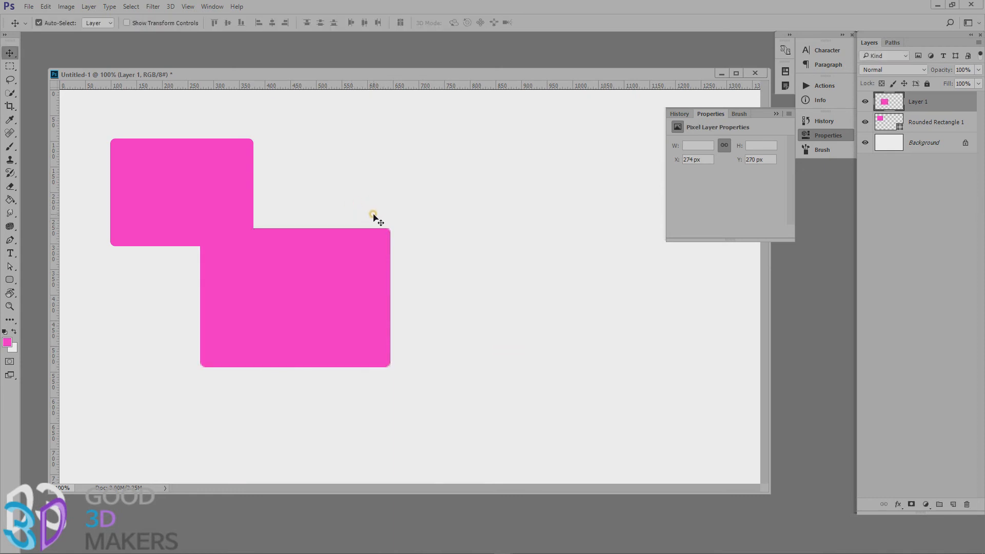
# Move the pixel rectangle just right of the rounded rectangle shape, with their top edges aligned.
pyautogui.press('z')
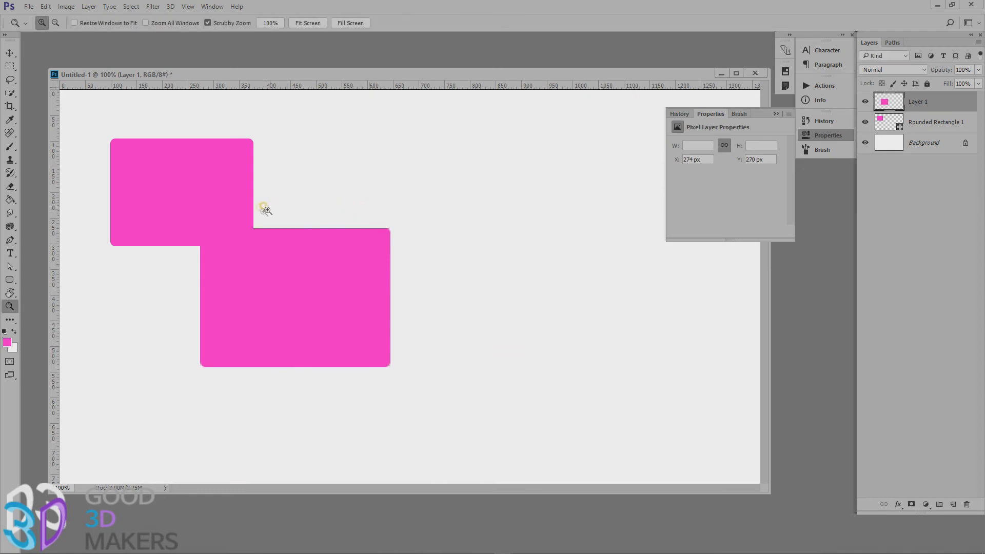
pyautogui.click(8, 53)
pyautogui.moveTo(242, 277); pyautogui.dragTo(307, 189)
# Compare the neighbouring corners of both rectangles at high magnification, and delete the pixel rectangle's layer.
pyautogui.press('z')
pyautogui.moveTo(238, 119); pyautogui.dragTo(430, 300)
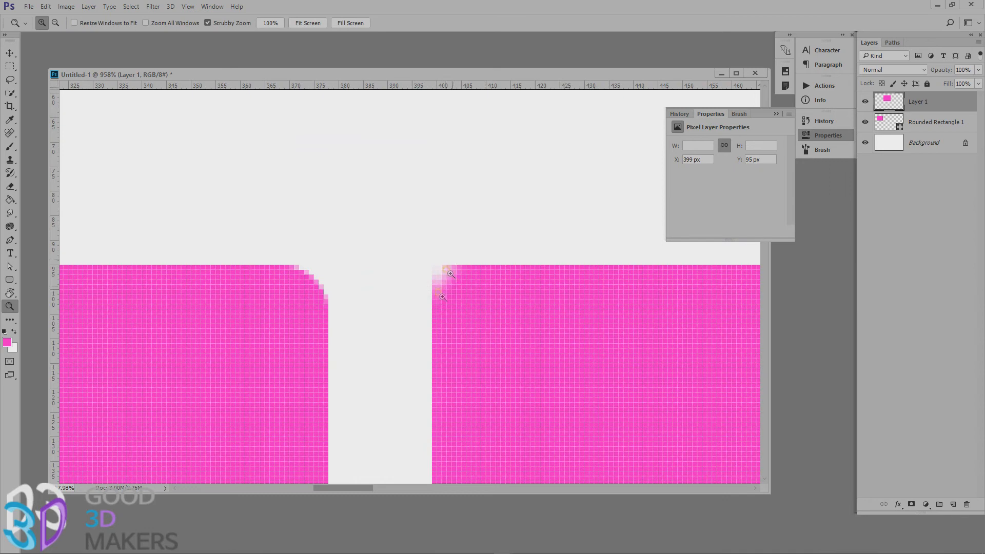
pyautogui.doubleClick(10, 306)
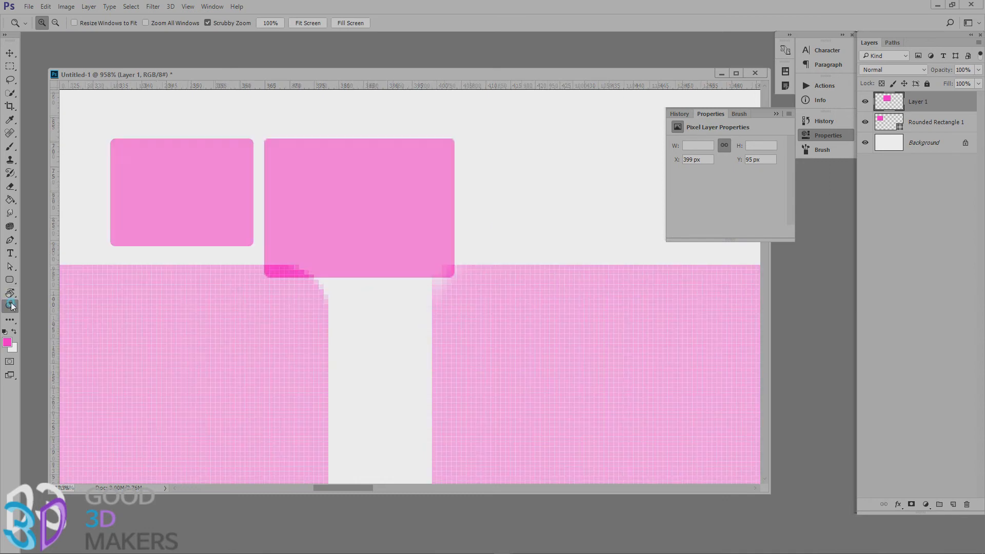
pyautogui.click(10, 53)
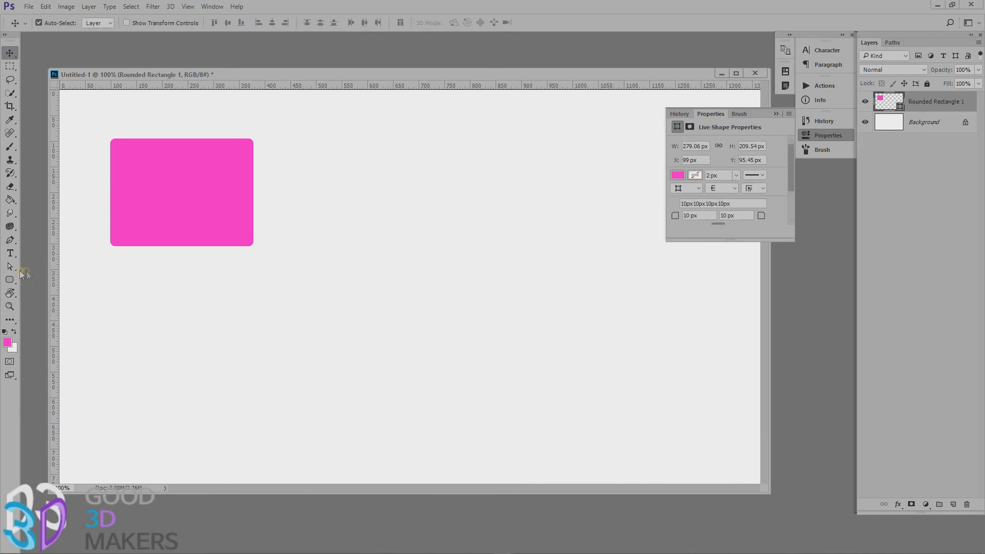
# Draw a six-pointed star about 206 × 236 px and, below it, a ten-pointed star about 374 × 360 px as Polygon shapes.
pyautogui.click(14, 280)
pyautogui.rightClick(15, 281)
pyautogui.click(46, 310)
pyautogui.click(56, 23)
pyautogui.click(70, 34)
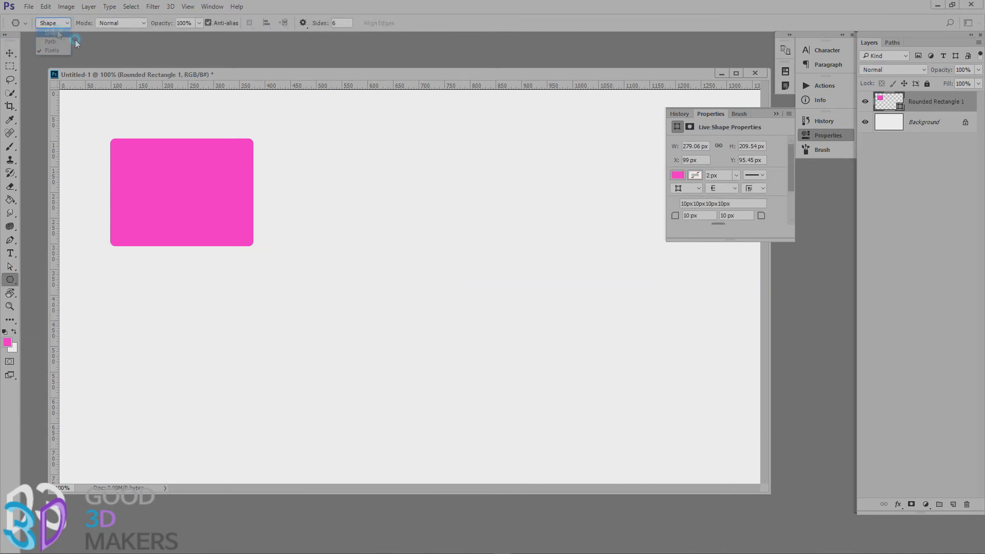
pyautogui.moveTo(336, 182); pyautogui.dragTo(389, 213)
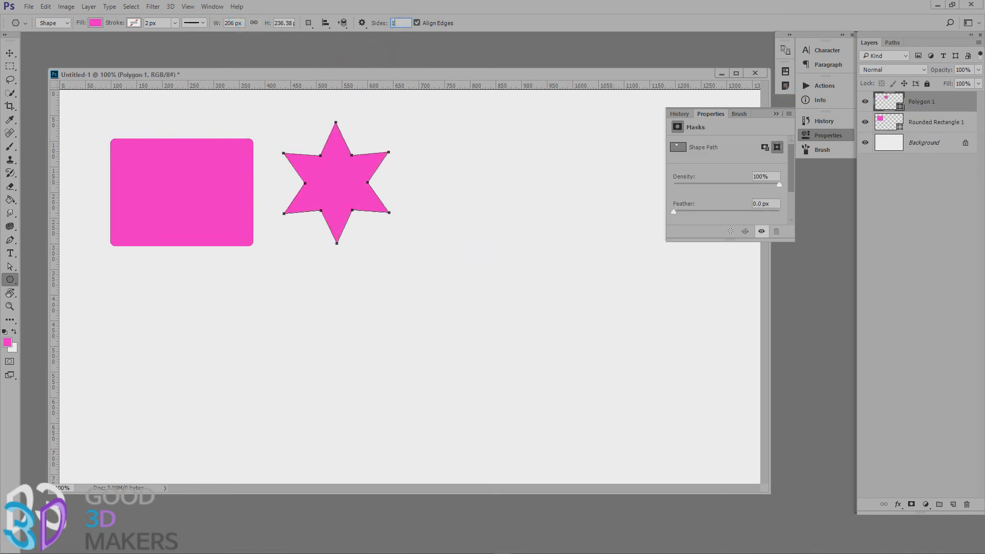
pyautogui.moveTo(316, 277); pyautogui.dragTo(405, 291)
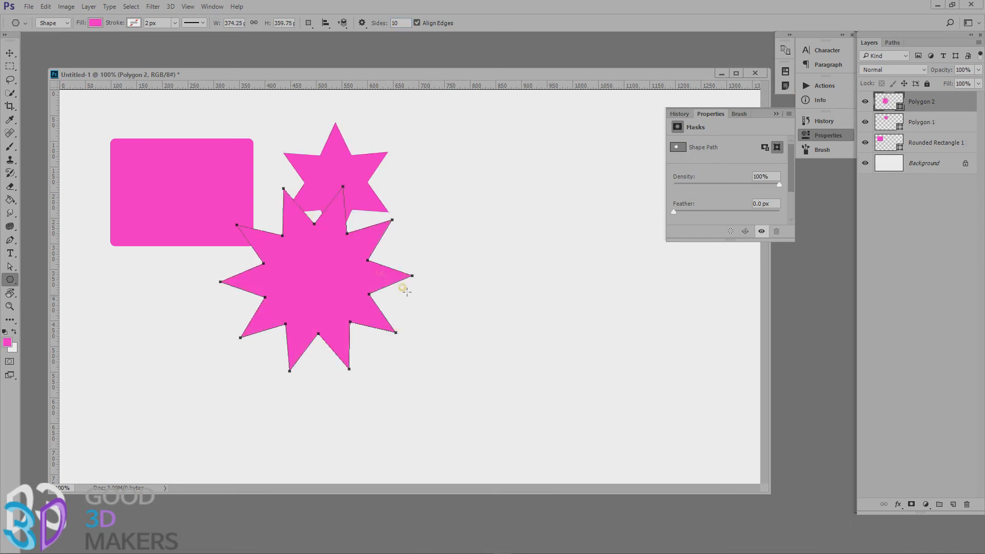
# Reduce the Polygon tool's star indent and draw a ten-pointed star about 364 × 379 px right of the other stars.
pyautogui.click(361, 23)
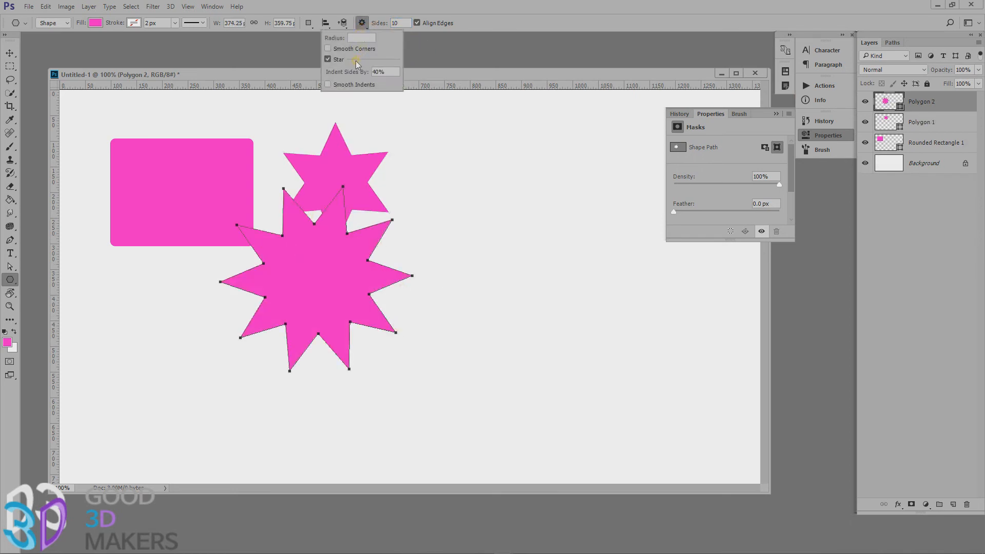
pyautogui.click(389, 75)
pyautogui.press('Return')
pyautogui.moveTo(465, 260); pyautogui.dragTo(525, 333)
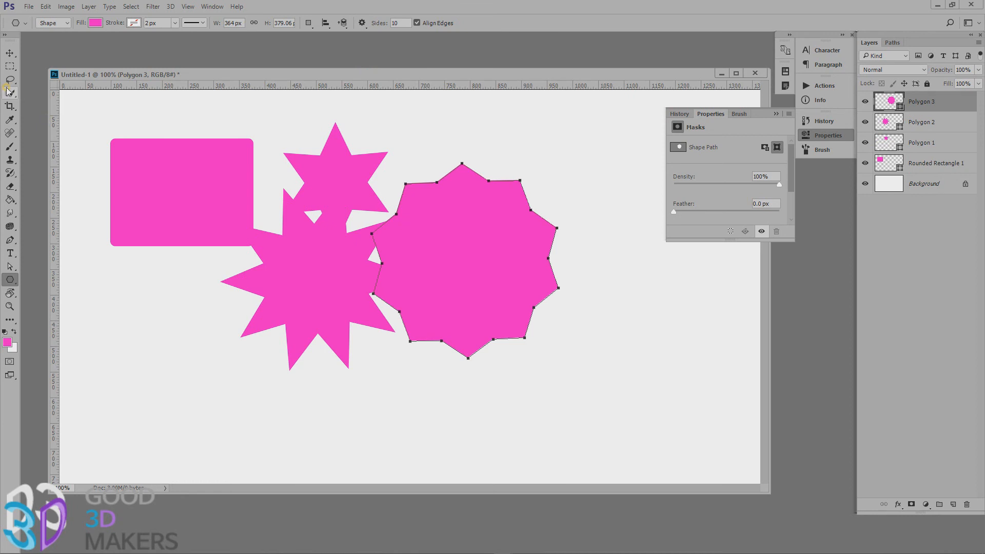
# Select the rounded rectangle and the three polygon stars together and delete their layers.
pyautogui.click(10, 52)
pyautogui.moveTo(154, 121); pyautogui.dragTo(534, 314)
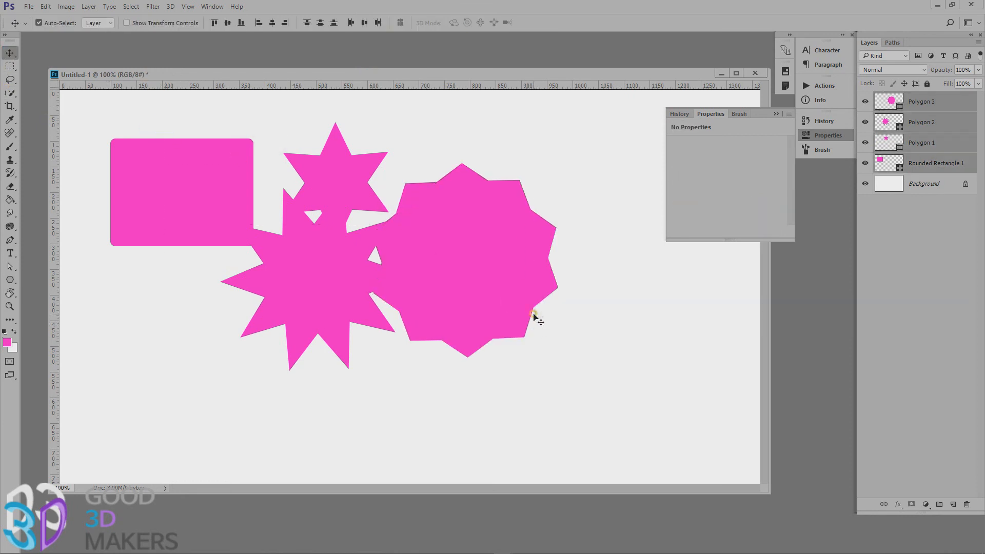
pyautogui.press('Delete')
# Draw a sitting cat about 282 × 526 px with the Custom Shape tool.
pyautogui.click(11, 282)
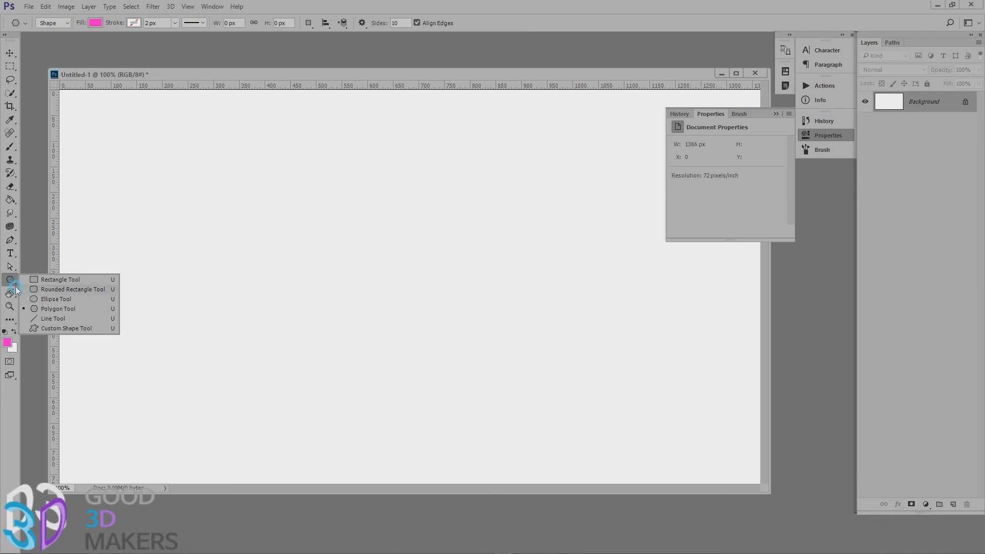
pyautogui.click(48, 331)
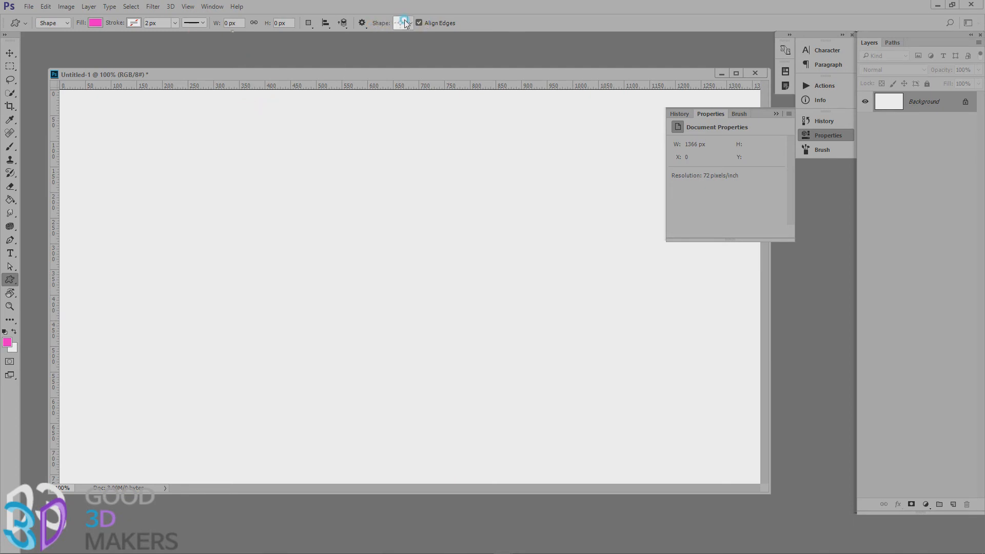
pyautogui.click(405, 23)
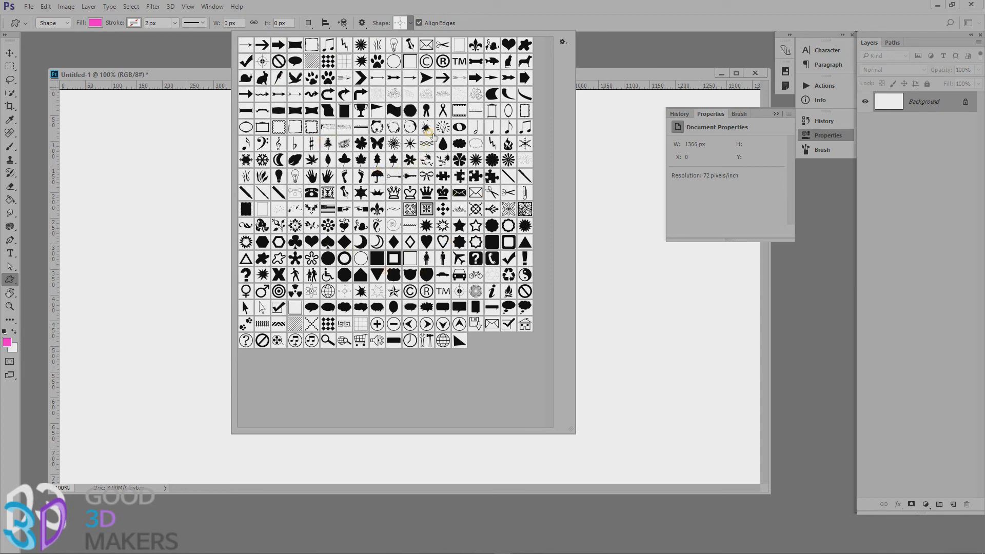
pyautogui.click(508, 61)
pyautogui.doubleClick(508, 61)
pyautogui.moveTo(247, 169); pyautogui.dragTo(410, 437)
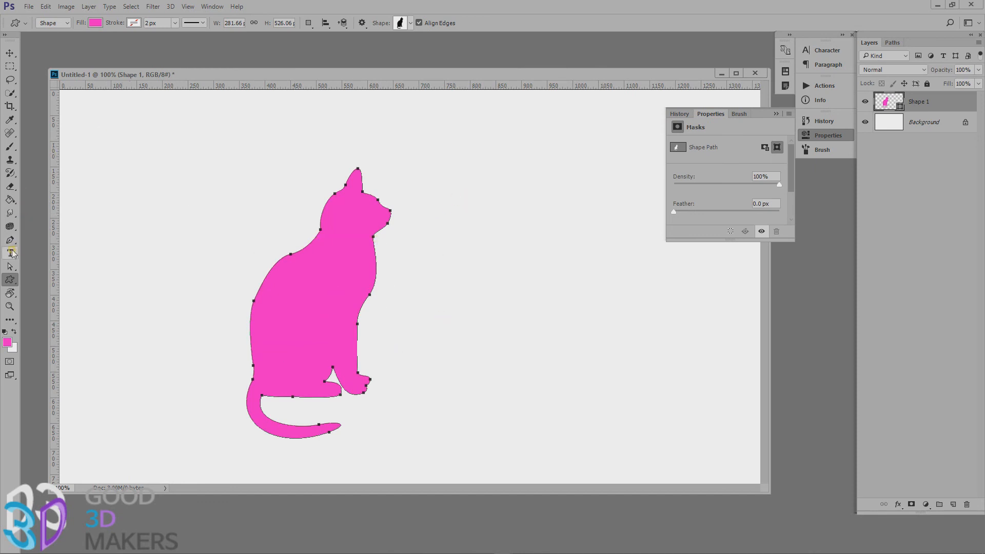
# Stretch the tip of the cat's ear upward into a long ear using the Direct Selection tool.
pyautogui.click(11, 266)
pyautogui.click(321, 183)
pyautogui.moveTo(336, 159); pyautogui.dragTo(358, 124)
pyautogui.click(357, 169)
pyautogui.click(418, 214)
pyautogui.click(421, 400)
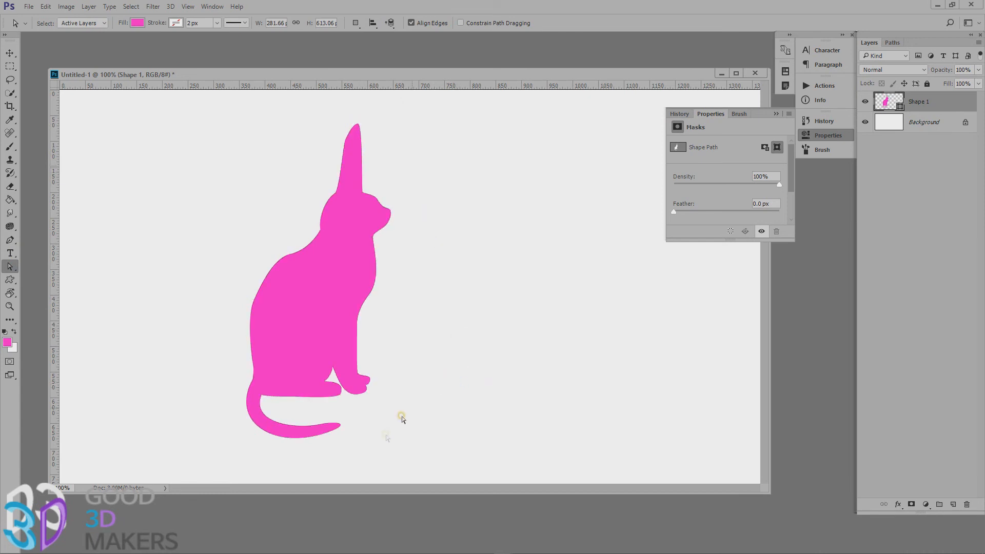
# Remove the cat's long tail by deleting its two end anchor points and the one where it joins the body.
pyautogui.moveTo(365, 455); pyautogui.dragTo(233, 407)
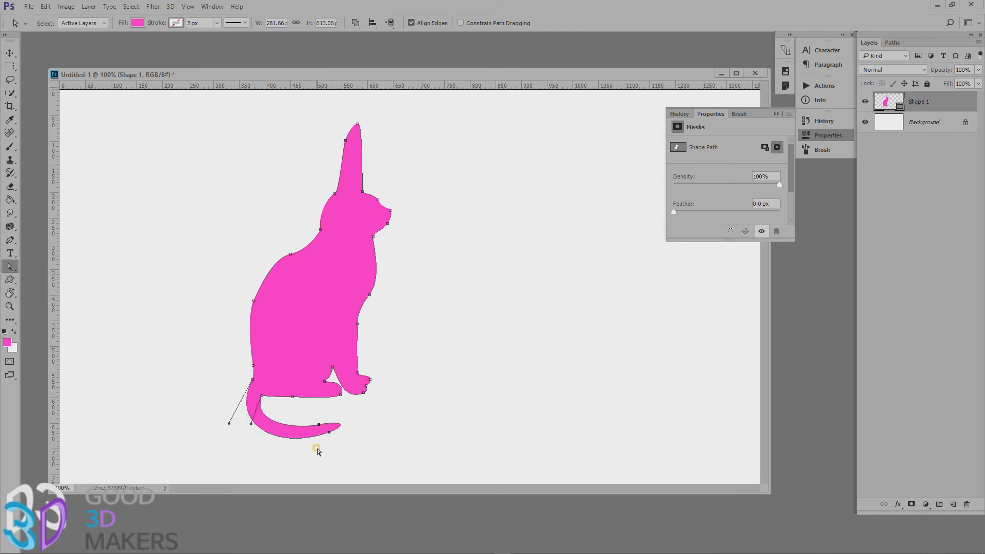
pyautogui.moveTo(353, 443); pyautogui.dragTo(162, 408)
pyautogui.click(10, 240)
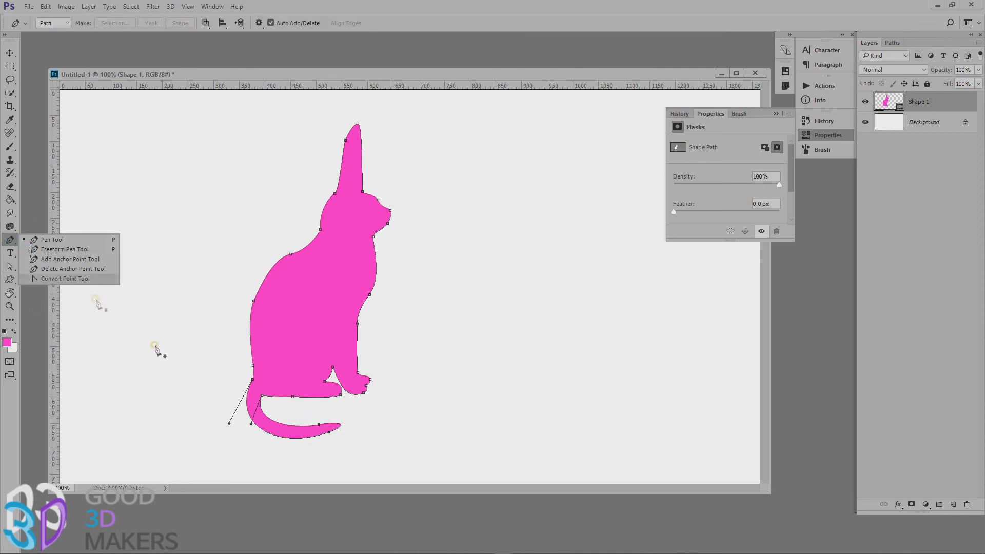
pyautogui.click(329, 432)
pyautogui.click(319, 425)
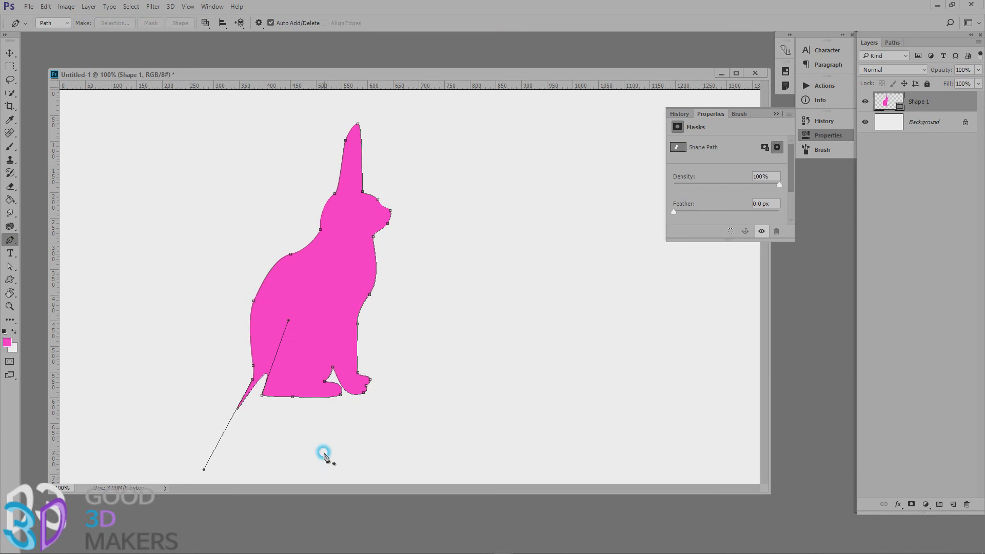
pyautogui.click(247, 393)
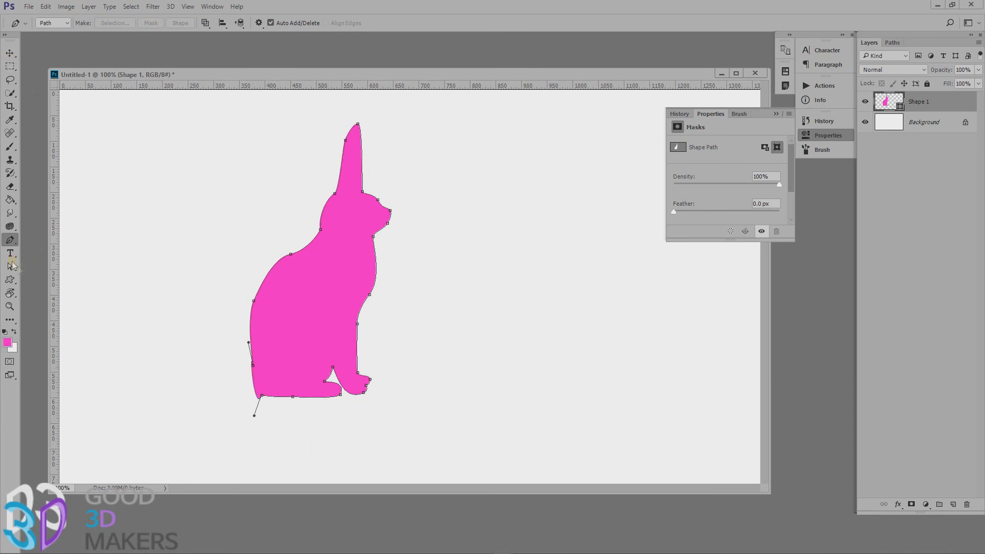
# Pull the curve at the cat's rear base out into a short rounded tail, and broaden the ear's pointed tip.
pyautogui.click(11, 266)
pyautogui.moveTo(253, 418); pyautogui.dragTo(193, 387)
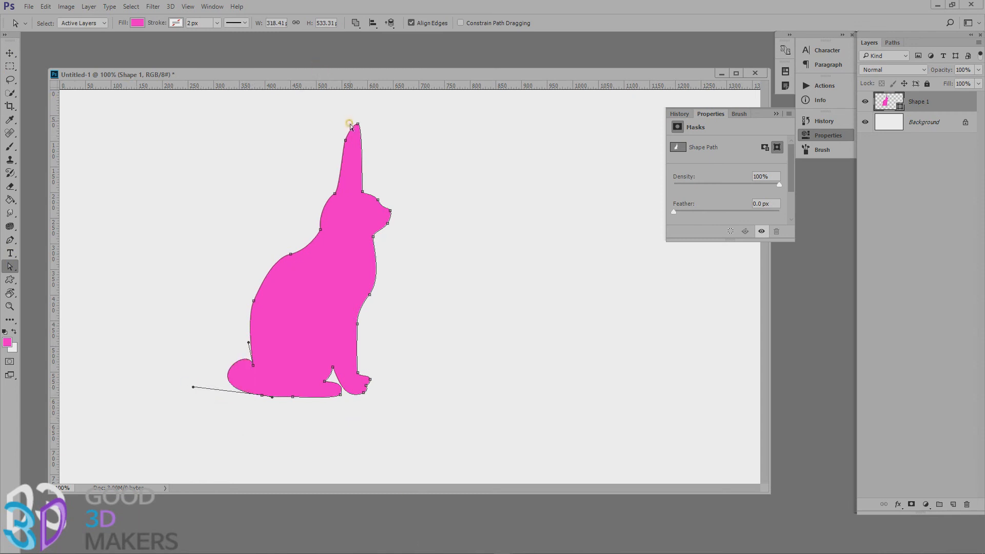
pyautogui.moveTo(345, 140)
pyautogui.mouseDown()
pyautogui.moveTo(338, 128)
pyautogui.moveTo(351, 140)
pyautogui.moveTo(356, 125)
pyautogui.mouseUp()
pyautogui.click(491, 240)
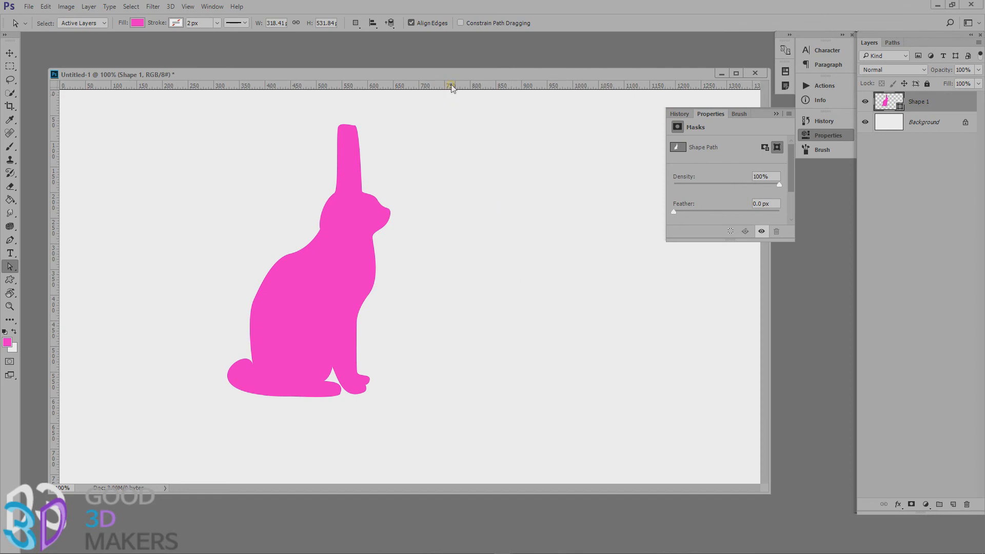
# Draw a rabbit custom shape about 235 × 338 px just right of the reshaped cat.
pyautogui.click(10, 283)
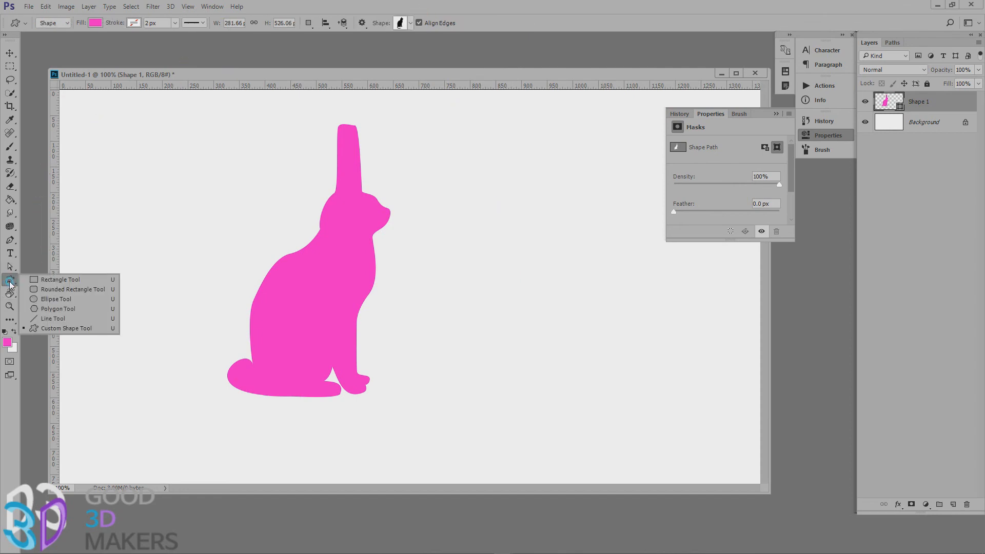
pyautogui.click(401, 20)
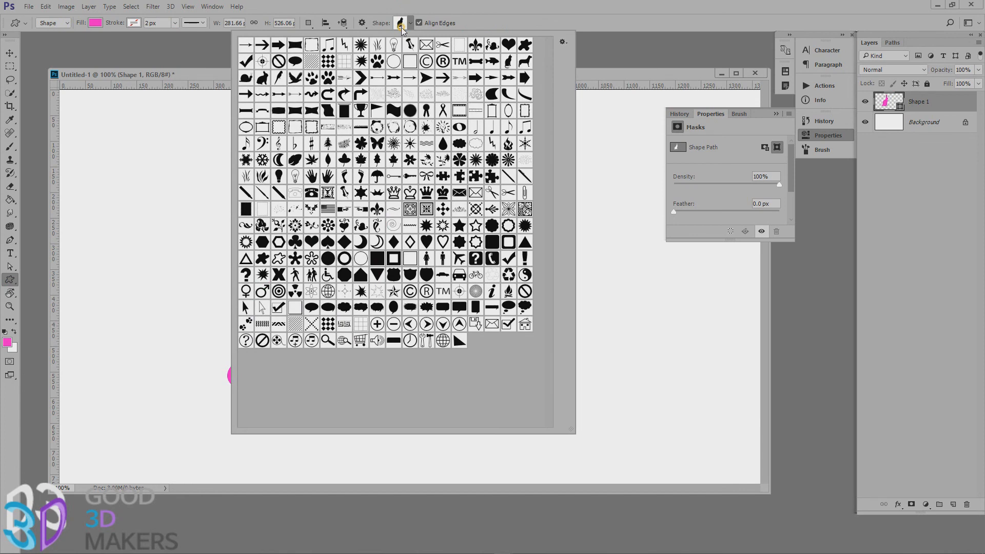
pyautogui.click(264, 80)
pyautogui.doubleClick(262, 78)
pyautogui.moveTo(415, 195); pyautogui.dragTo(558, 397)
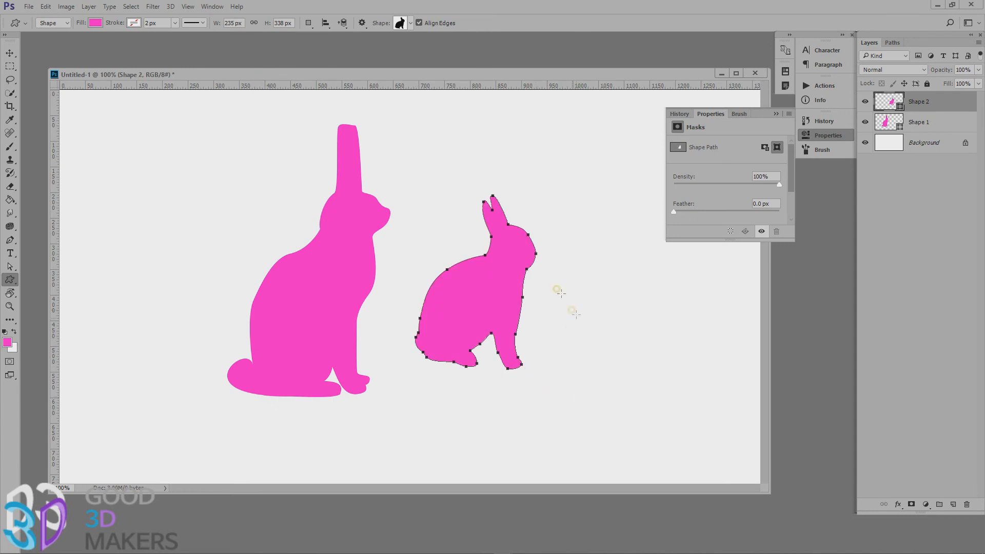
# Select the cat and rabbit shapes together and delete them.
pyautogui.click(10, 53)
pyautogui.moveTo(253, 208); pyautogui.dragTo(585, 390)
pyautogui.press('Delete')
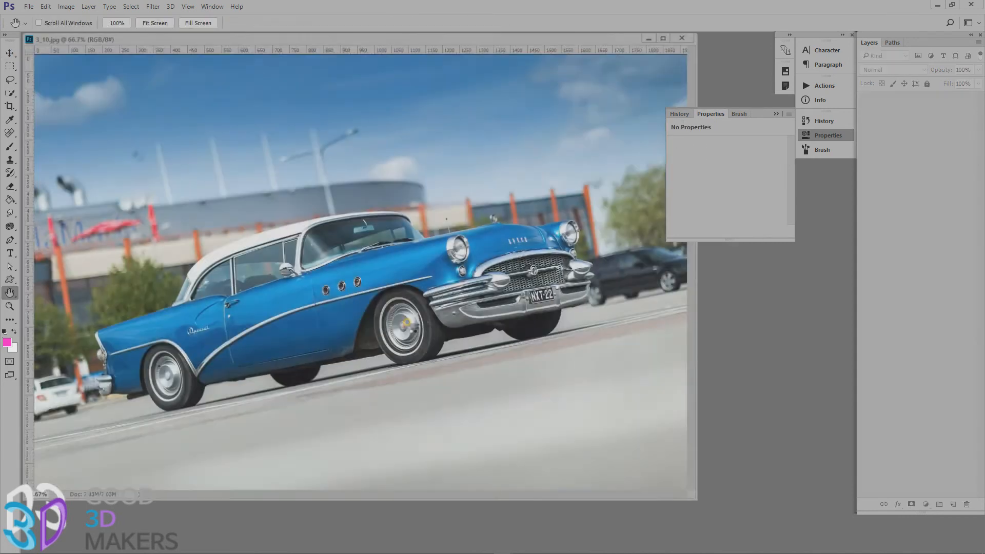
# Magnify the car photo 3_10.jpg to about 203% and pan with the Hand tool from the rear wheel to the front grille.
pyautogui.rightClick(9, 294)
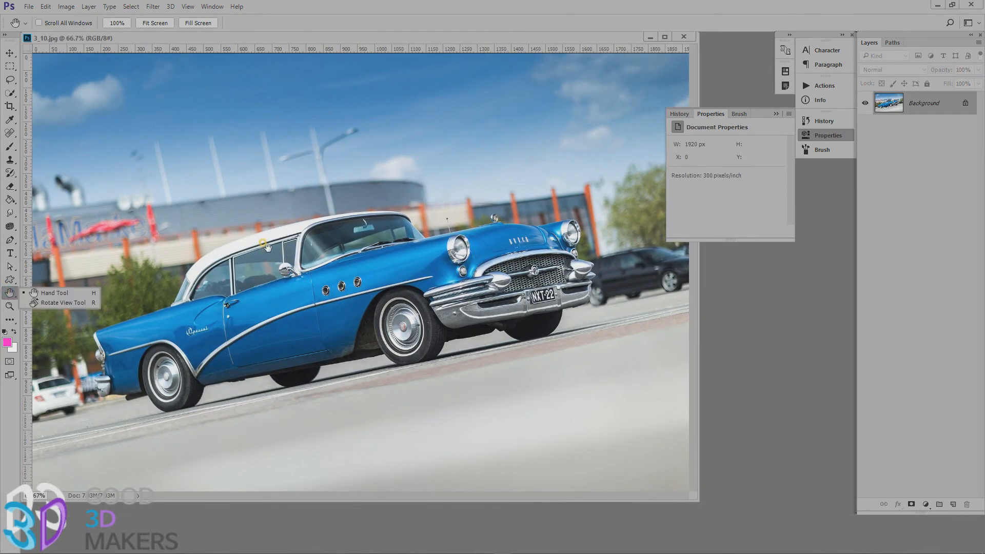
pyautogui.scroll(4, 266, 245)
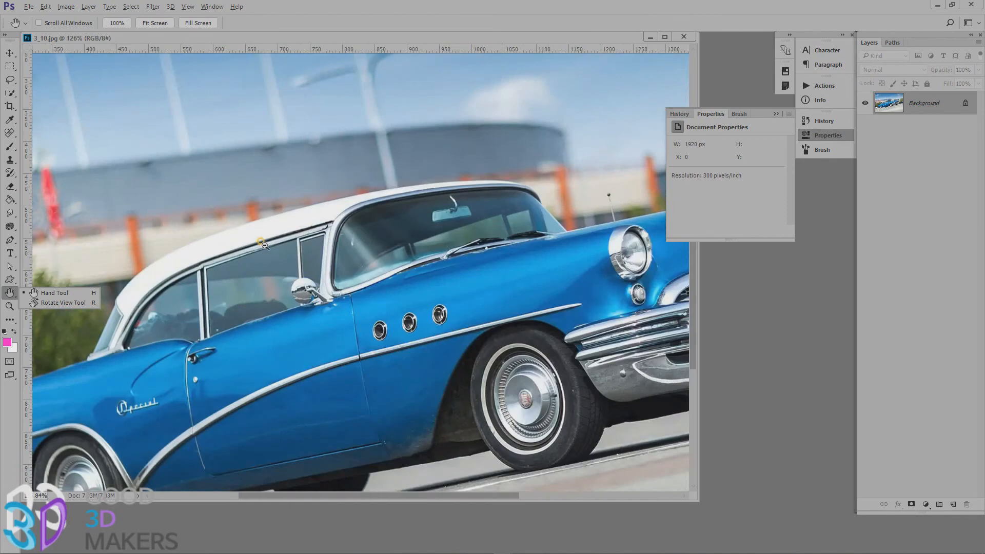
pyautogui.scroll(5, 265, 245)
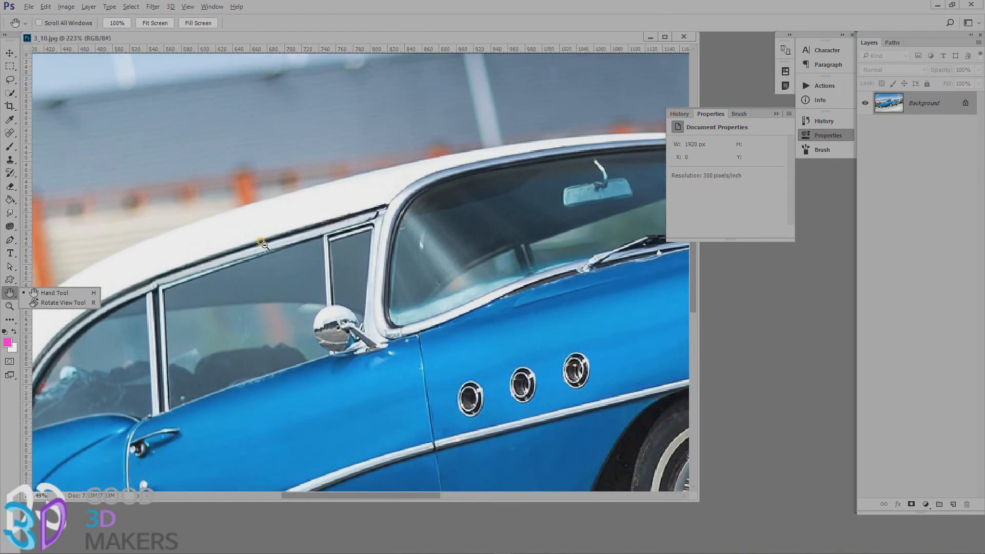
pyautogui.scroll(-1, 266, 246)
pyautogui.click(69, 296)
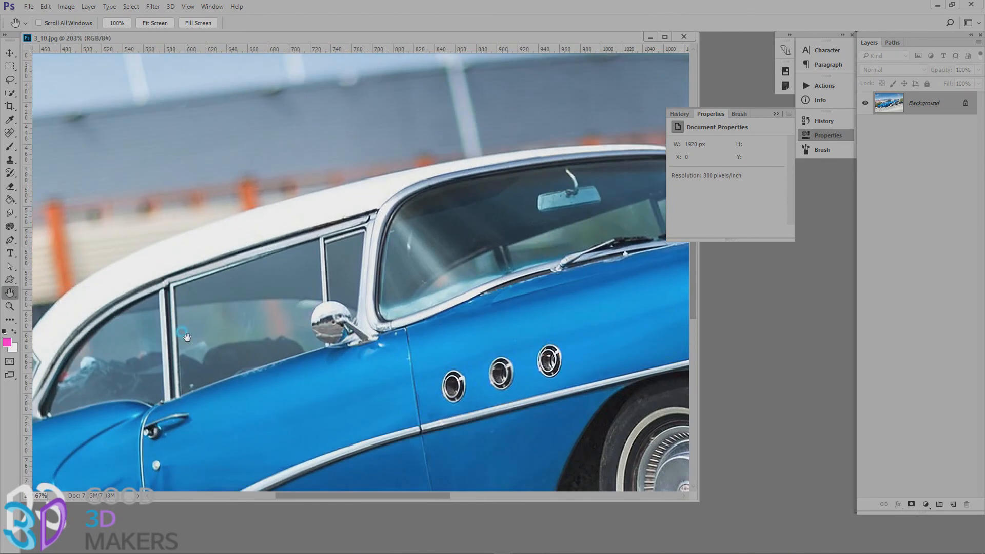
pyautogui.moveTo(253, 286); pyautogui.dragTo(453, 148)
pyautogui.moveTo(236, 401); pyautogui.dragTo(329, 266)
pyautogui.moveTo(433, 272); pyautogui.dragTo(450, 220)
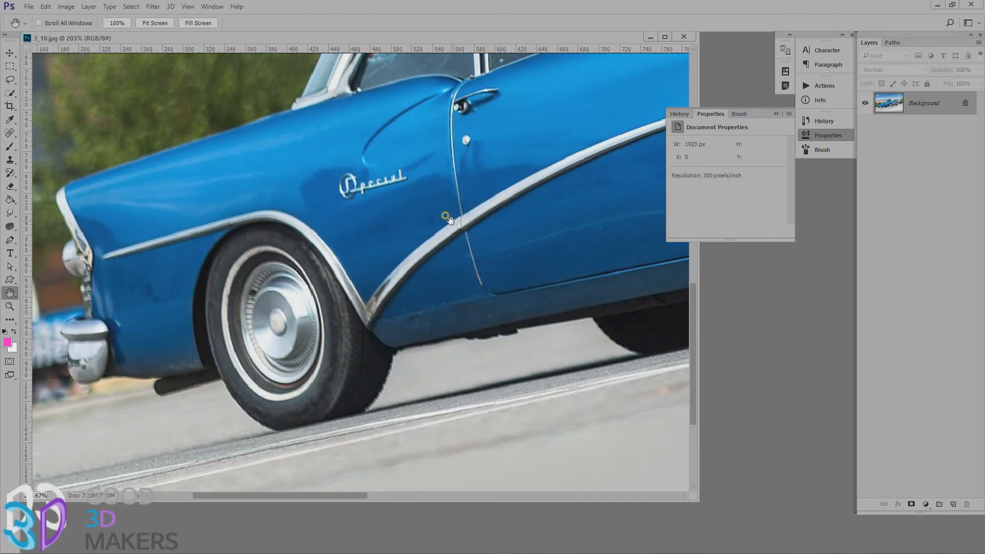
pyautogui.moveTo(510, 272); pyautogui.dragTo(117, 305)
pyautogui.moveTo(383, 281); pyautogui.dragTo(166, 440)
pyautogui.moveTo(334, 312); pyautogui.dragTo(91, 433)
pyautogui.moveTo(511, 249); pyautogui.dragTo(438, 261)
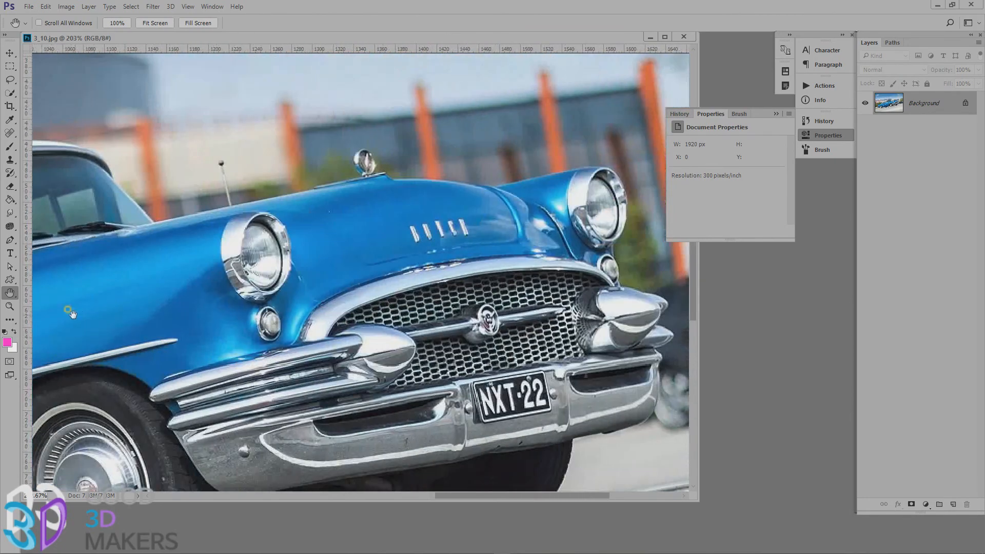
# Rotate the view of the car photo to 15° and to -40° with the Rotate View tool, and return it to upright.
pyautogui.rightClick(9, 293)
pyautogui.click(39, 306)
pyautogui.moveTo(296, 260)
pyautogui.mouseDown()
pyautogui.moveTo(369, 232)
pyautogui.moveTo(424, 244)
pyautogui.moveTo(409, 101)
pyautogui.moveTo(189, 222)
pyautogui.moveTo(431, 226)
pyautogui.moveTo(423, 279)
pyautogui.moveTo(448, 304)
pyautogui.moveTo(534, 292)
pyautogui.moveTo(299, 248)
pyautogui.mouseUp()
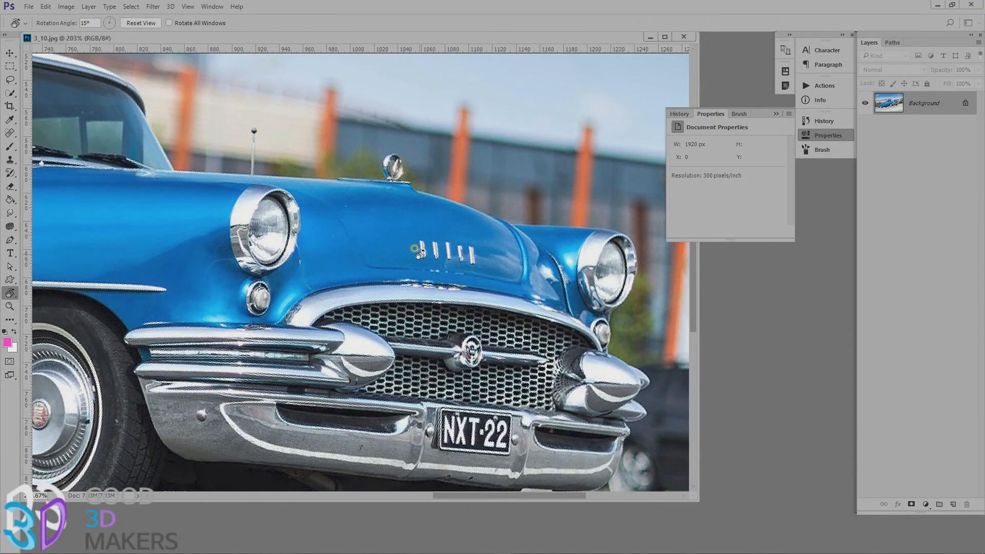
pyautogui.moveTo(418, 252); pyautogui.dragTo(376, 211)
pyautogui.scroll(-10, 378, 295)
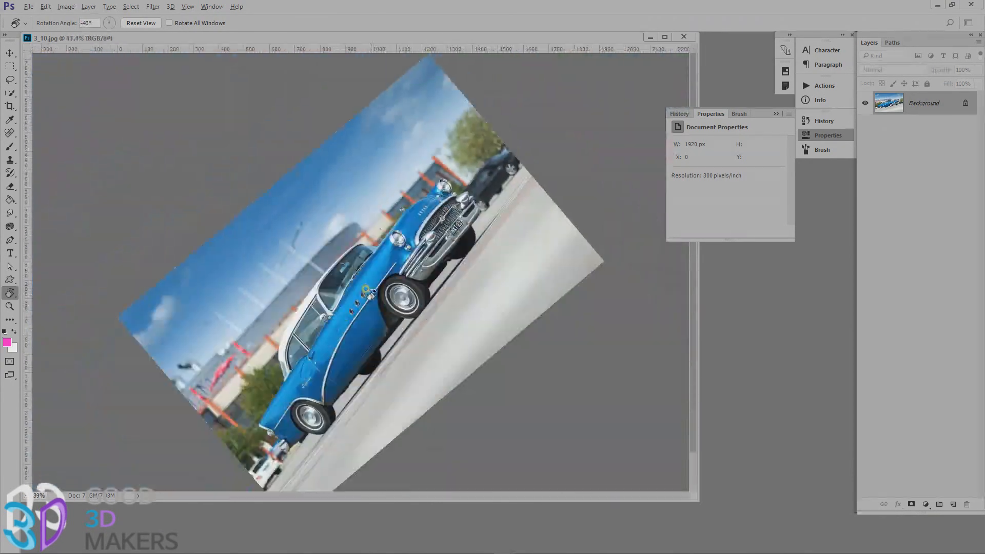
pyautogui.scroll(2, 369, 296)
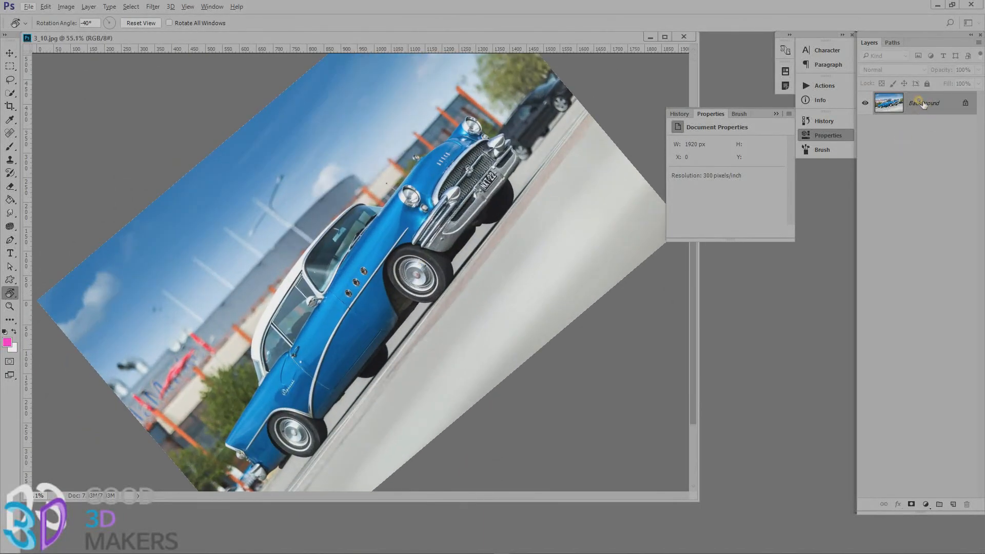
pyautogui.moveTo(362, 220); pyautogui.dragTo(527, 171)
# Zoom in and out repeatedly around the car's roof and windshield with the Zoom tool, reaching 200% and returning to 100%.
pyautogui.press('z')
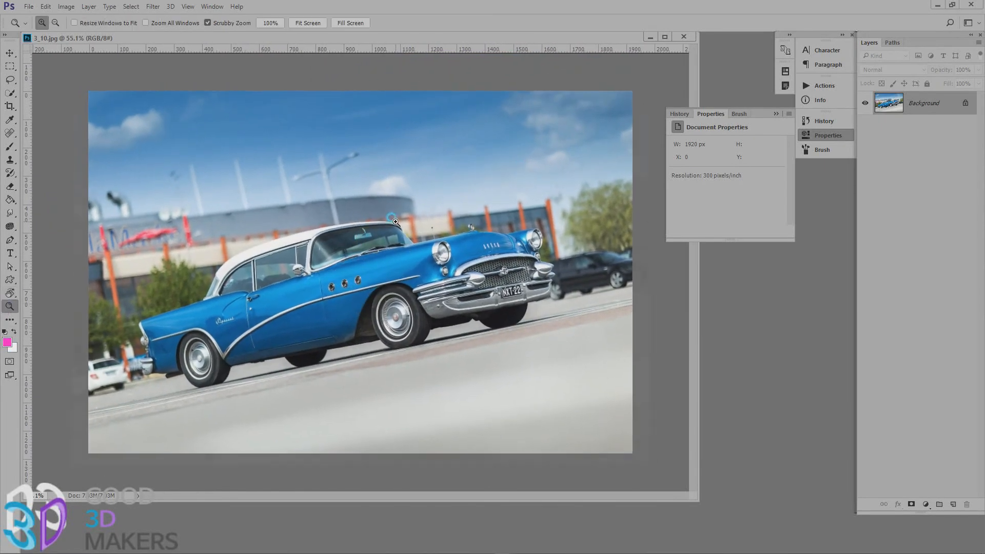
pyautogui.click(395, 221)
pyautogui.click(395, 222)
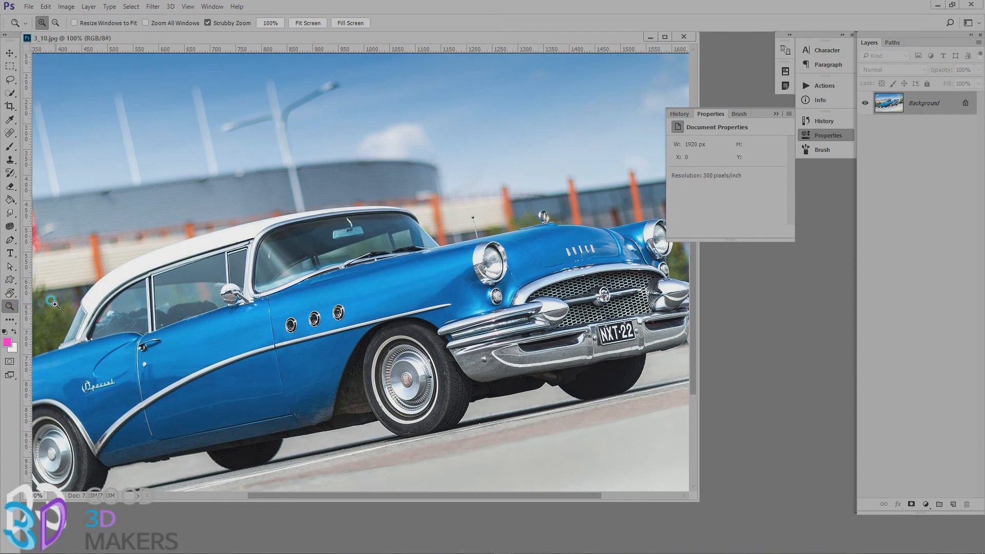
pyautogui.keyDown('alt'); pyautogui.click(371, 211); pyautogui.keyUp('alt')
pyautogui.keyDown('alt'); pyautogui.click(370, 211); pyautogui.keyUp('alt')
pyautogui.keyDown('alt'); pyautogui.click(370, 210); pyautogui.keyUp('alt')
pyautogui.click(370, 210)
pyautogui.click(371, 210)
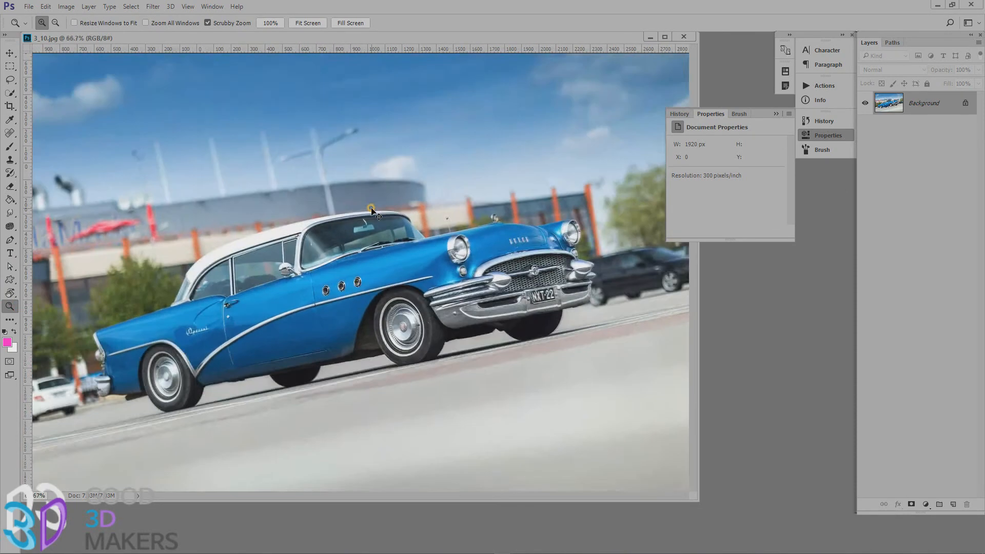
pyautogui.click(369, 208)
pyautogui.press('alt')
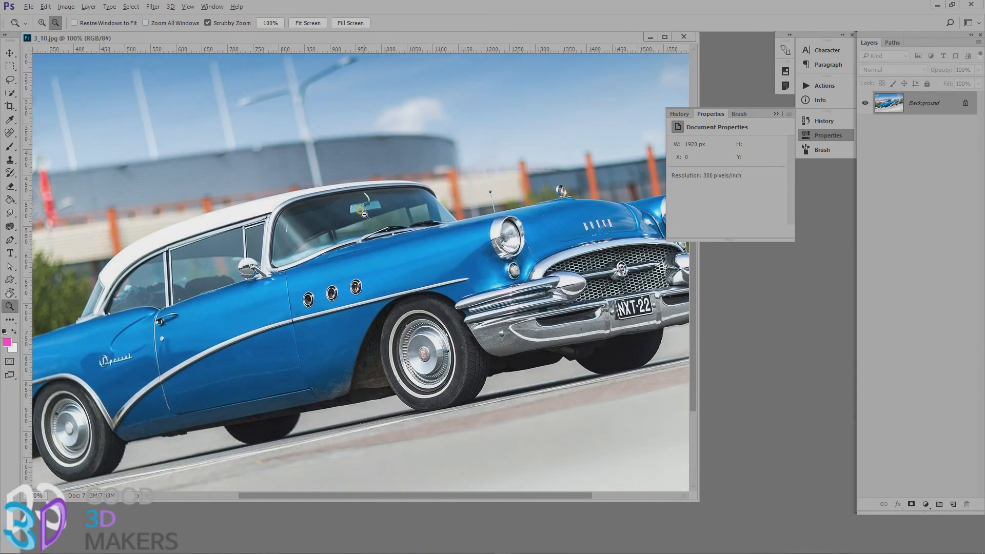
pyautogui.scroll(-1, 363, 214)
pyautogui.scroll(1, 364, 214)
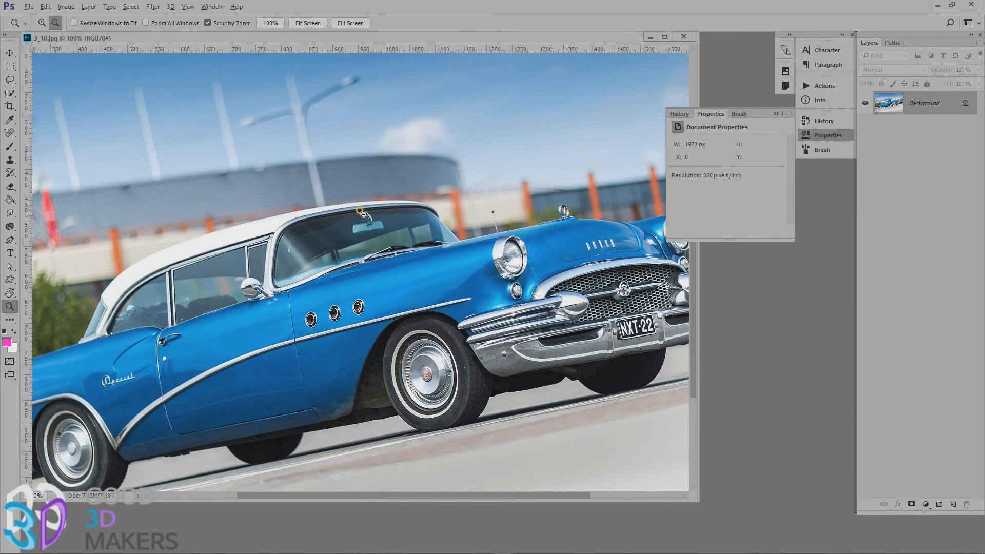
pyautogui.scroll(2, 363, 215)
pyautogui.scroll(-2, 363, 215)
pyautogui.scroll(2, 364, 215)
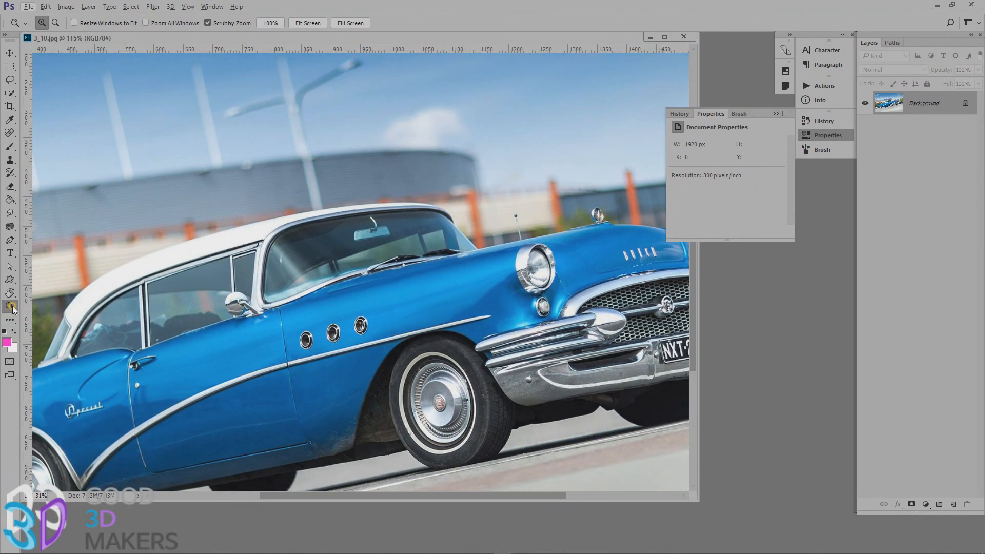
pyautogui.press('alt')
pyautogui.keyDown('alt'); pyautogui.click(308, 268); pyautogui.keyUp('alt')
pyautogui.click(309, 268)
pyautogui.keyDown('alt'); pyautogui.click(308, 269); pyautogui.keyUp('alt')
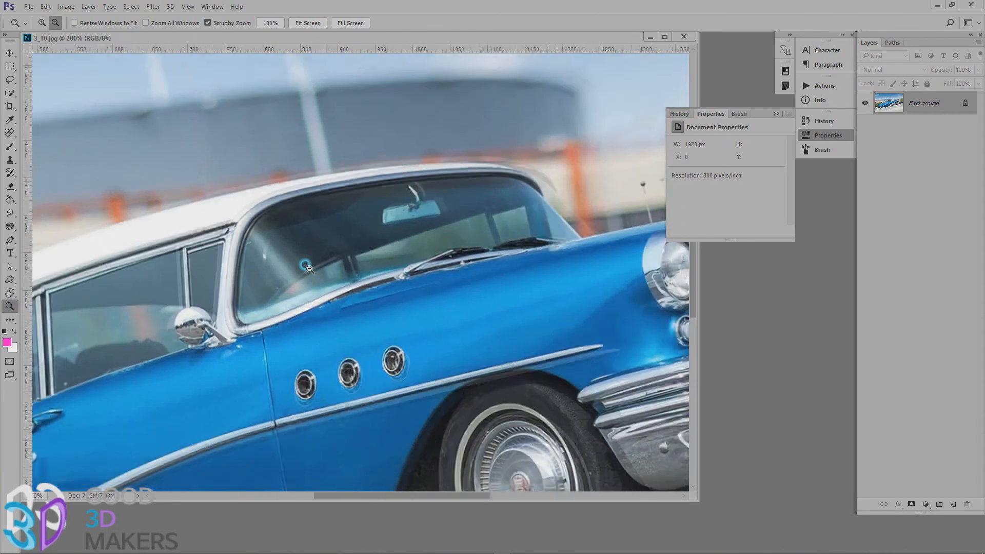
# Move the car photo's window away from the toolbox, and swap the foreground and background colours.
pyautogui.moveTo(213, 38); pyautogui.dragTo(266, 48)
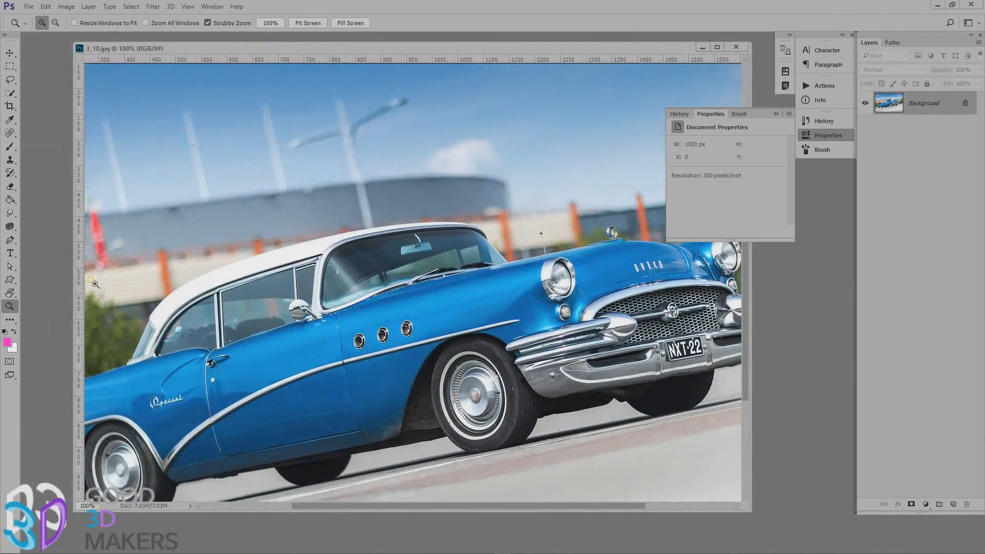
pyautogui.click(15, 321)
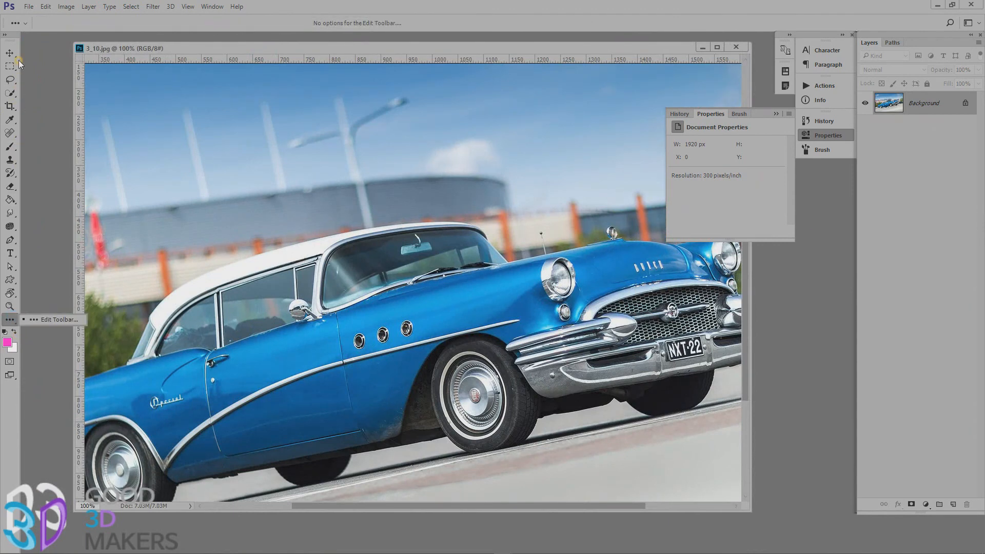
pyautogui.click(9, 327)
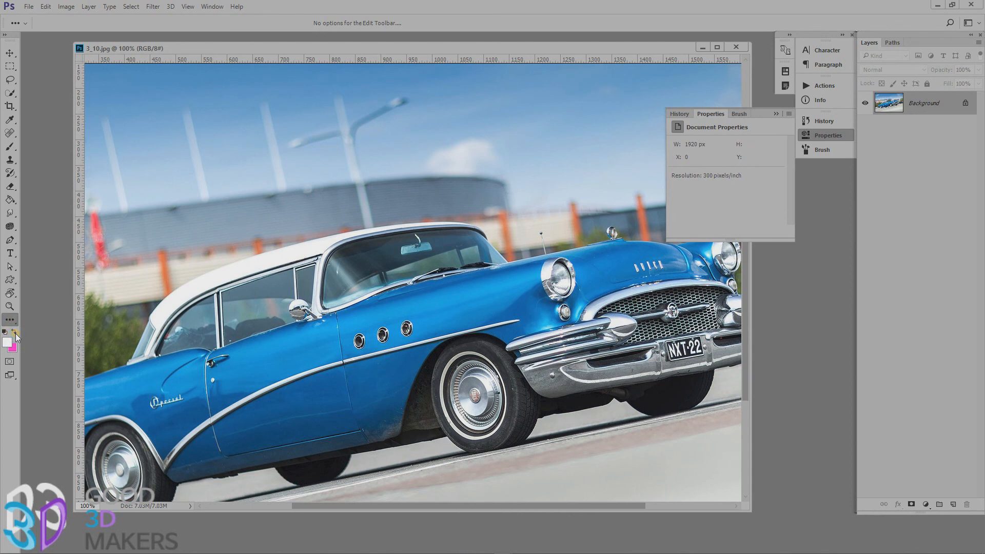
# Reset the foreground and background colours to the default black and white, and select the Quick Selection tool.
pyautogui.click(4, 332)
pyautogui.press('w')
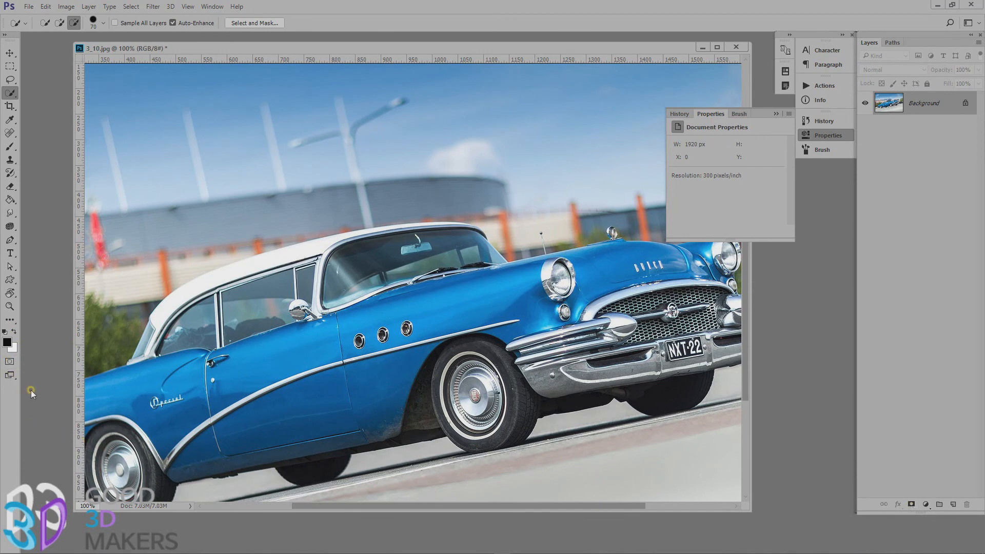
pyautogui.rightClick(7, 94)
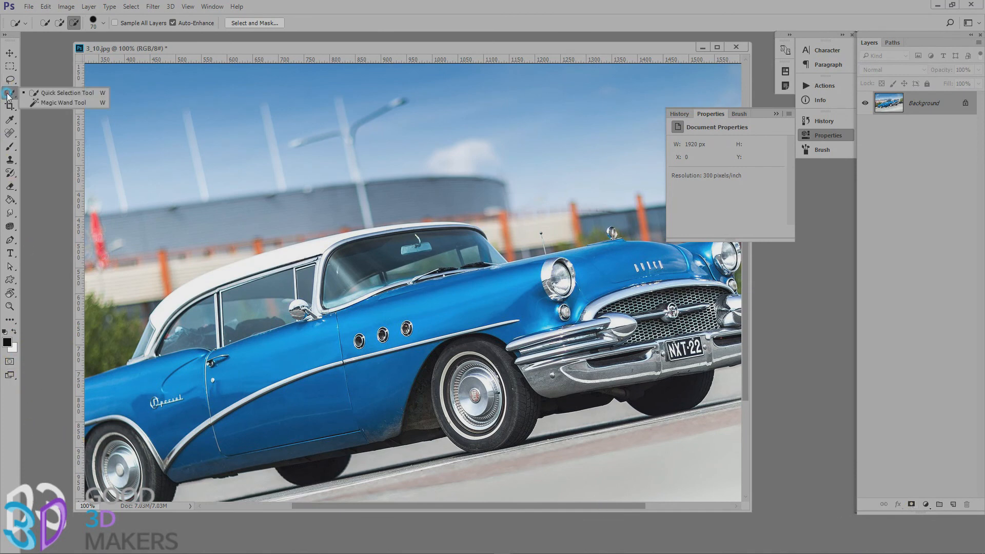
pyautogui.click(56, 95)
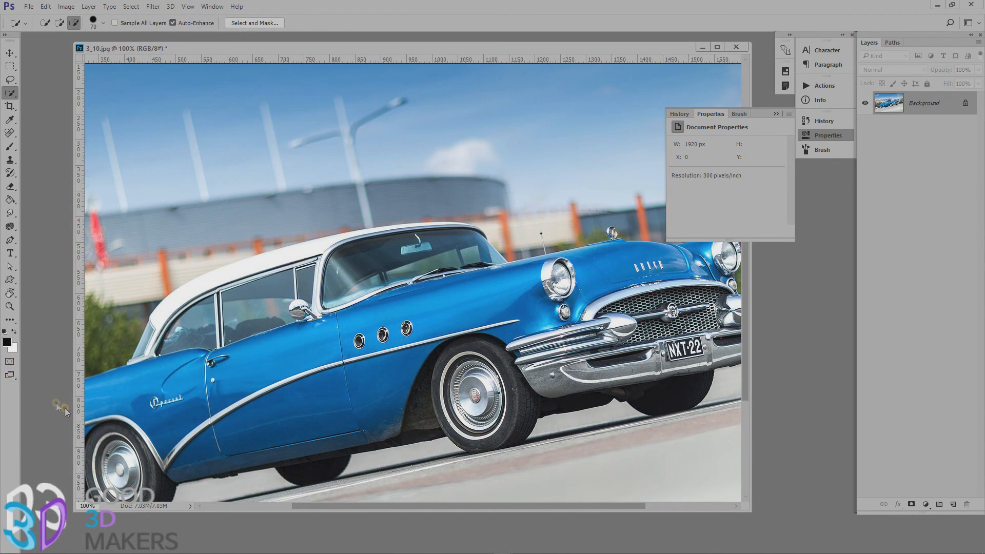
# Activate the Move tool and collapse the Properties panel that overlaps the car photo.
pyautogui.click(9, 375)
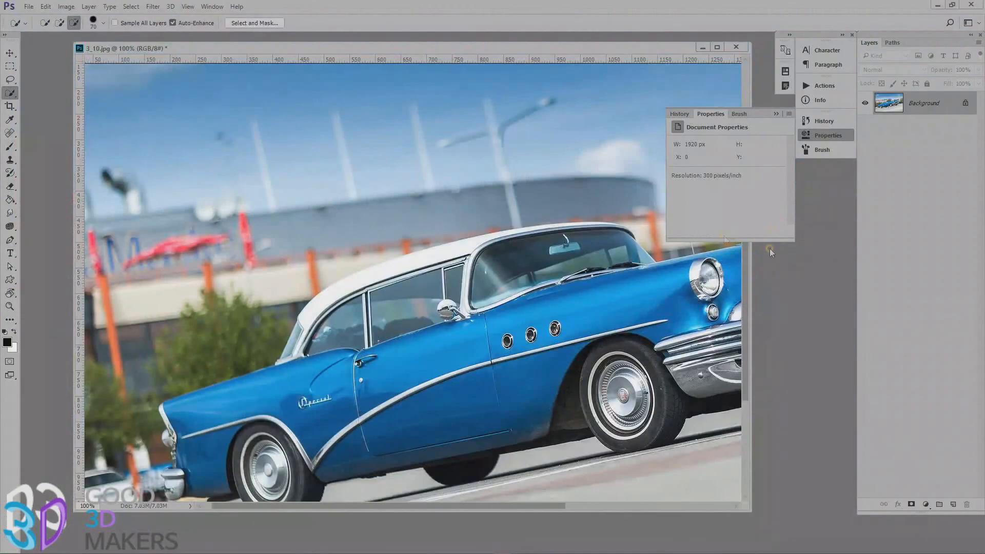
pyautogui.click(10, 53)
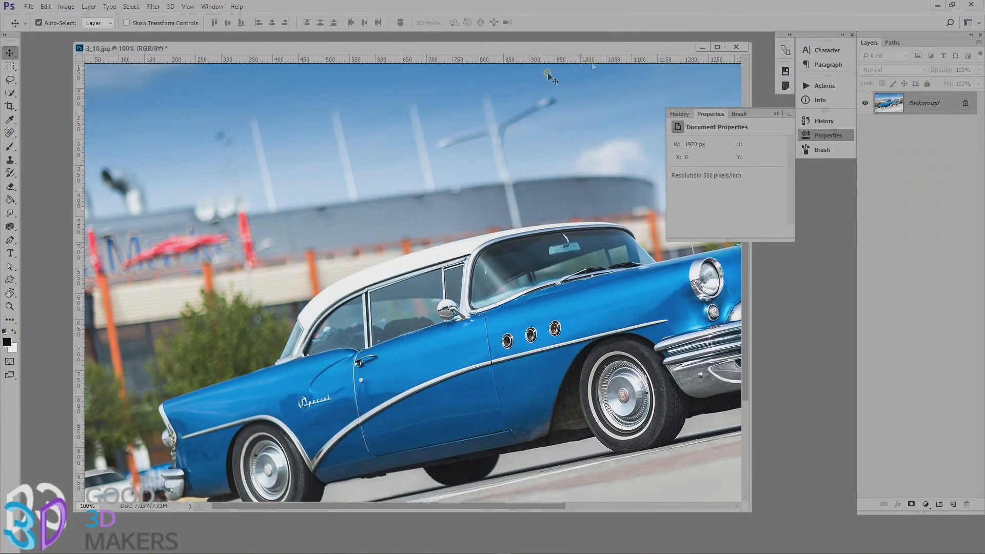
pyautogui.click(776, 113)
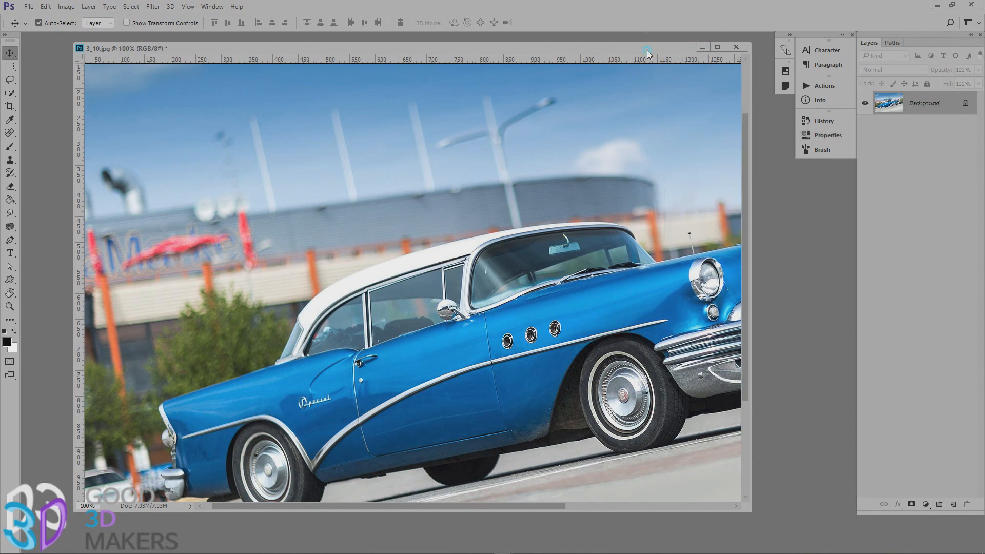